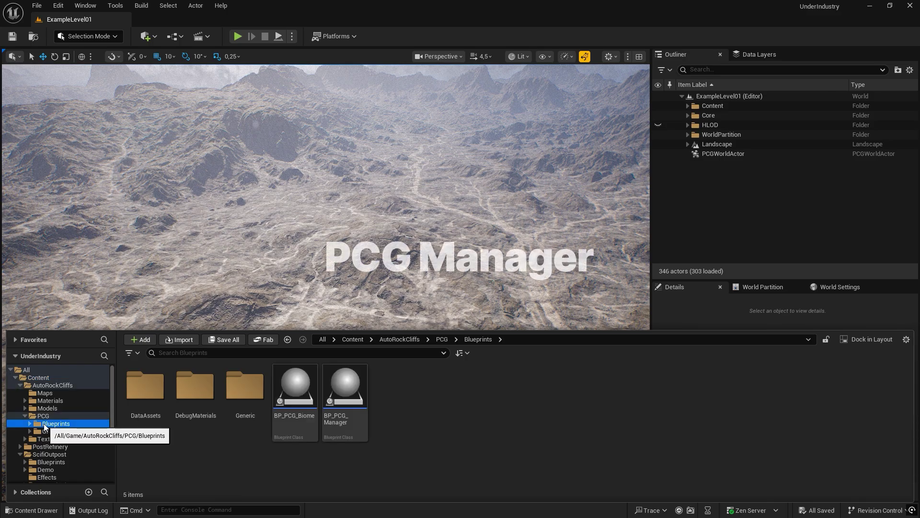
# Place BP_PCG_Manager in the level and frame it against the landscape.
pyautogui.click(337, 433)
pyautogui.moveTo(358, 294); pyautogui.dragTo(360, 293)
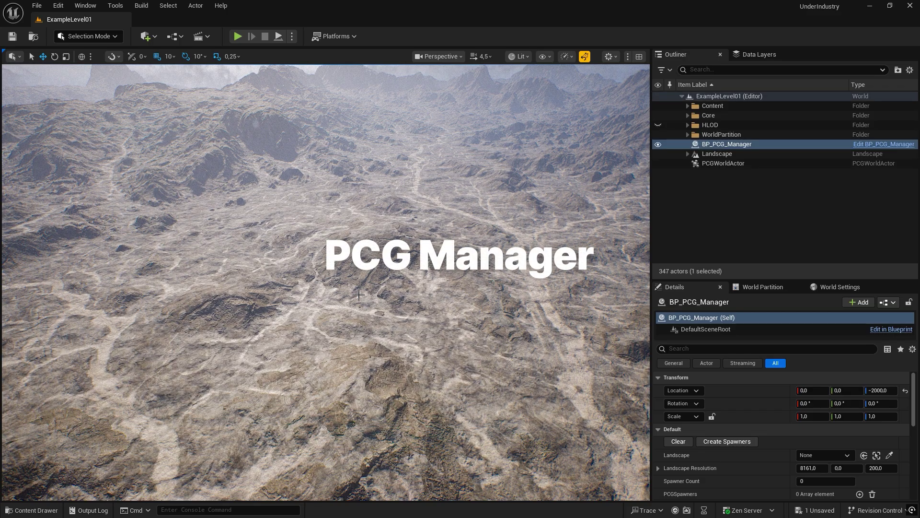
pyautogui.press('f')
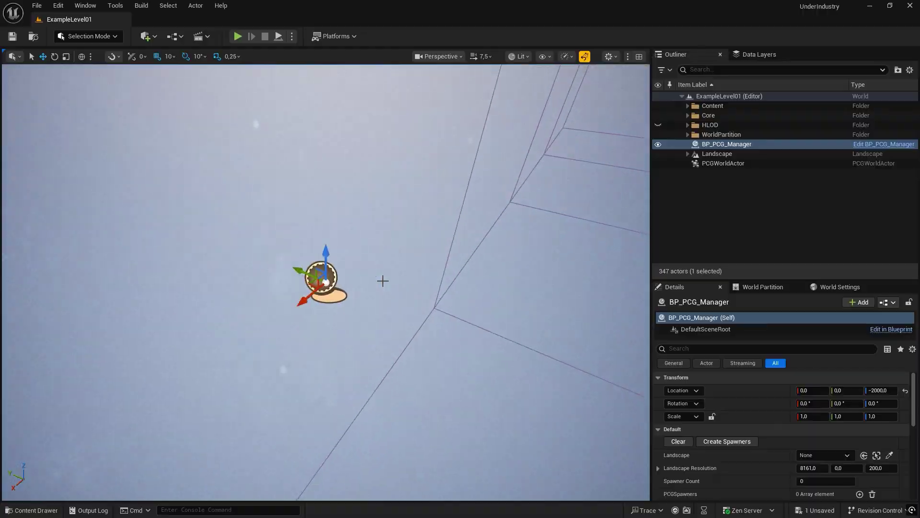
pyautogui.moveTo(383, 281); pyautogui.dragTo(382, 281, button='right')
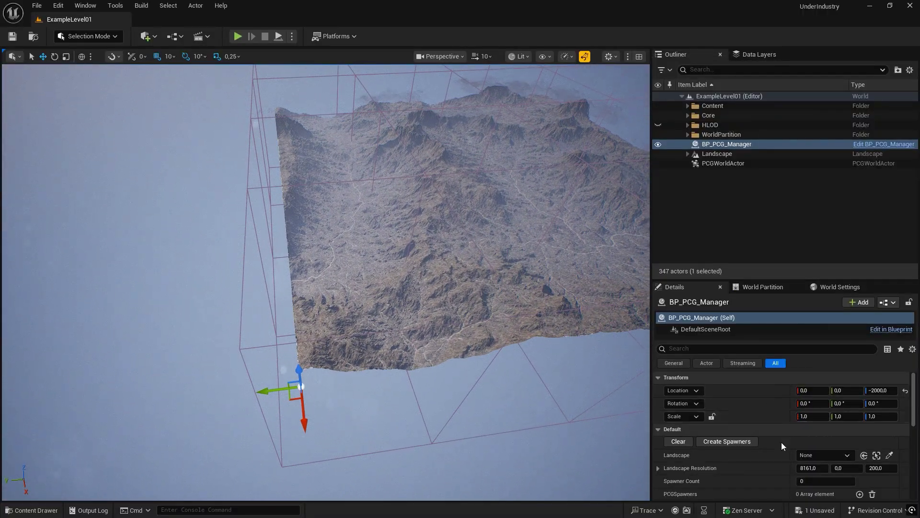
pyautogui.scroll(-2, 788, 439)
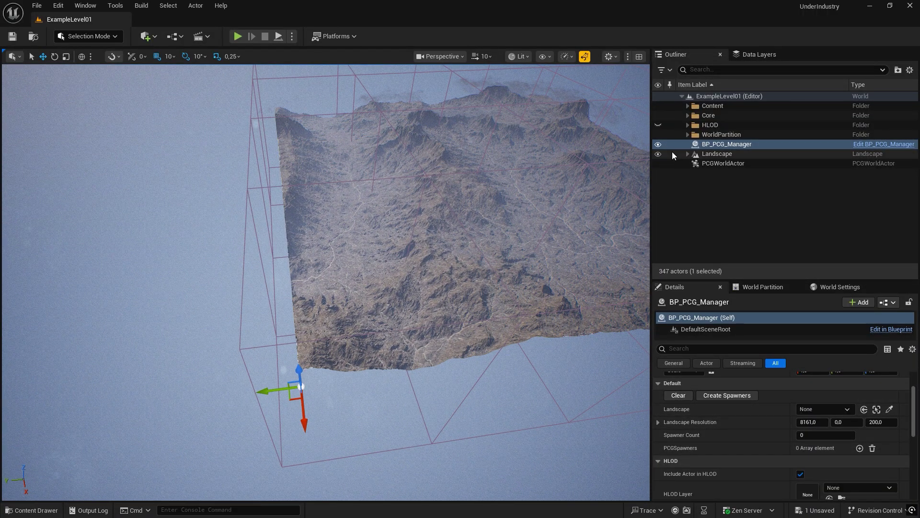
# Set the manager's Landscape Resolution X to 2017 and target Landscape.
pyautogui.click(735, 155)
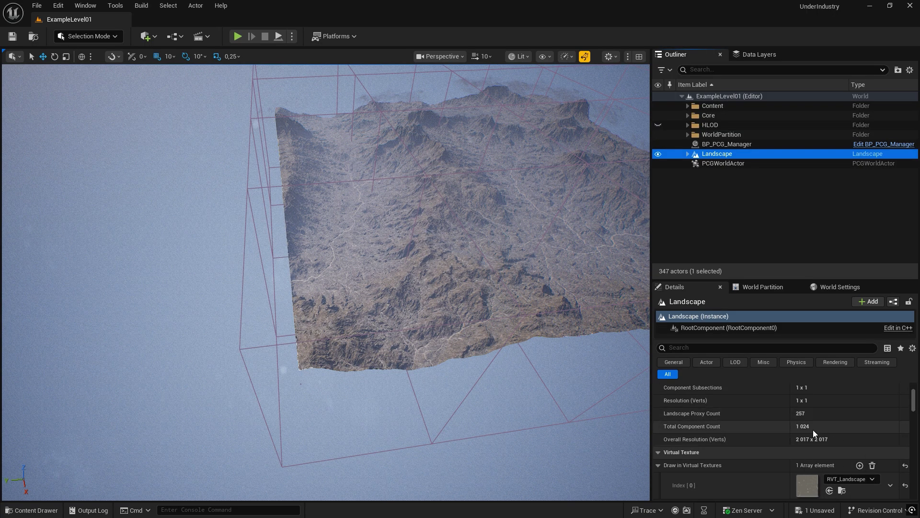
pyautogui.click(744, 144)
pyautogui.write('2017')
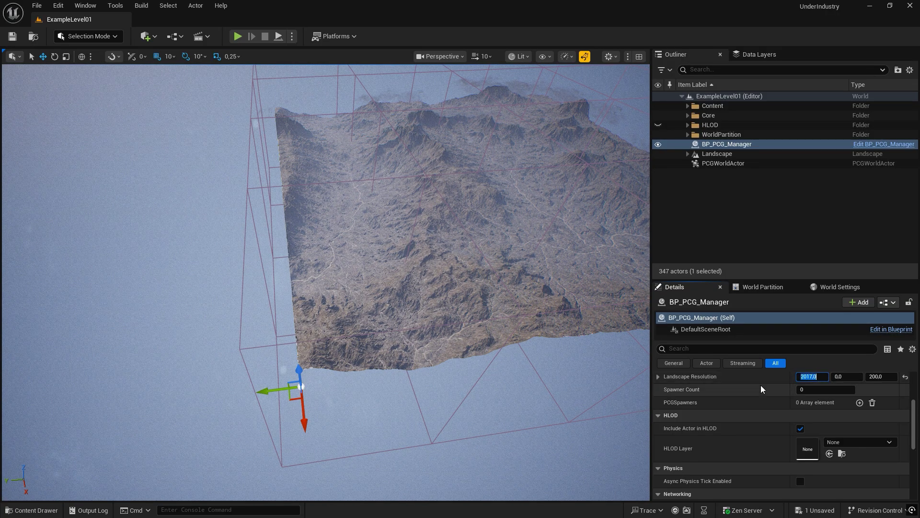
pyautogui.click(761, 384)
pyautogui.scroll(1, 767, 402)
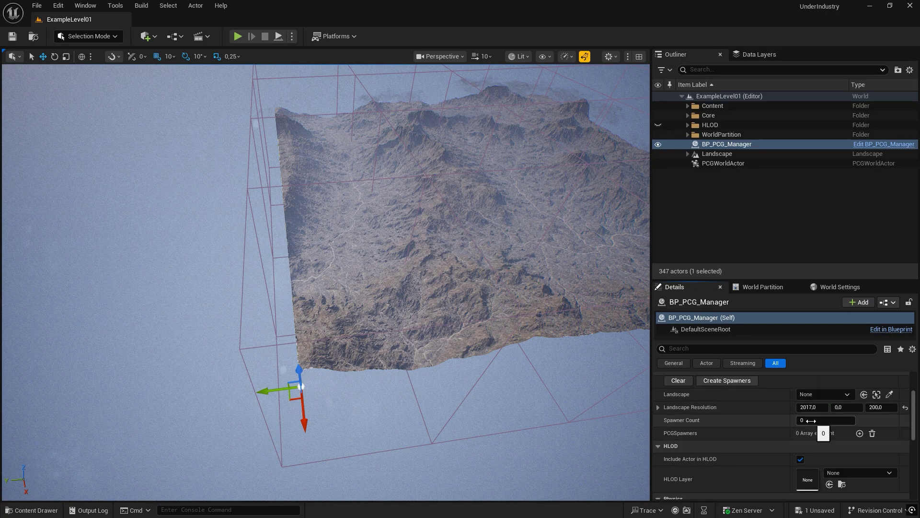
pyautogui.click(828, 395)
pyautogui.click(815, 284)
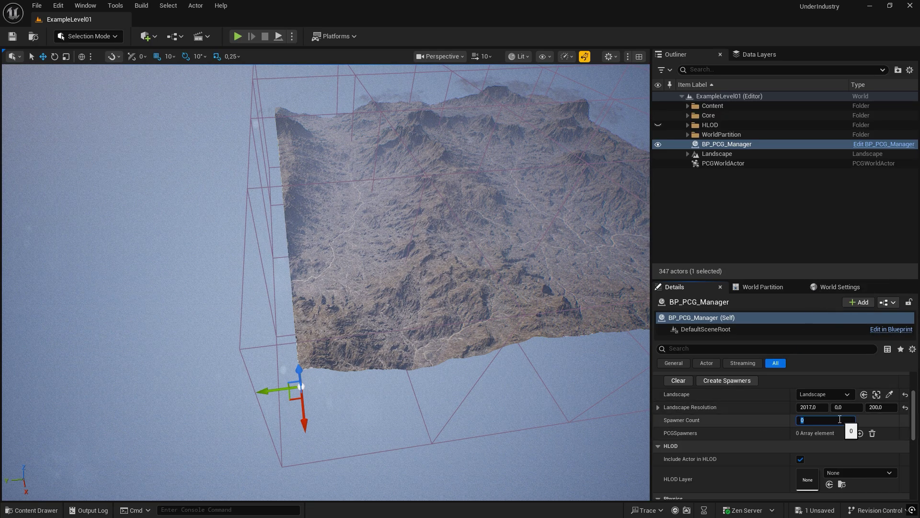
pyautogui.write('5')
# Set Spawner Count to 5 and create the grid of 25 BP_PCG_Biome spawners.
pyautogui.press('Return')
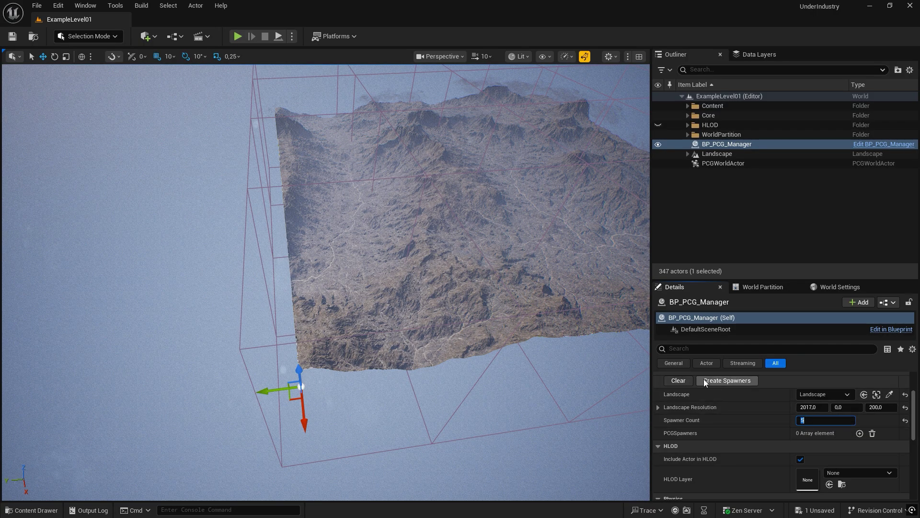
pyautogui.click(712, 381)
pyautogui.moveTo(373, 348); pyautogui.dragTo(372, 348, button='right')
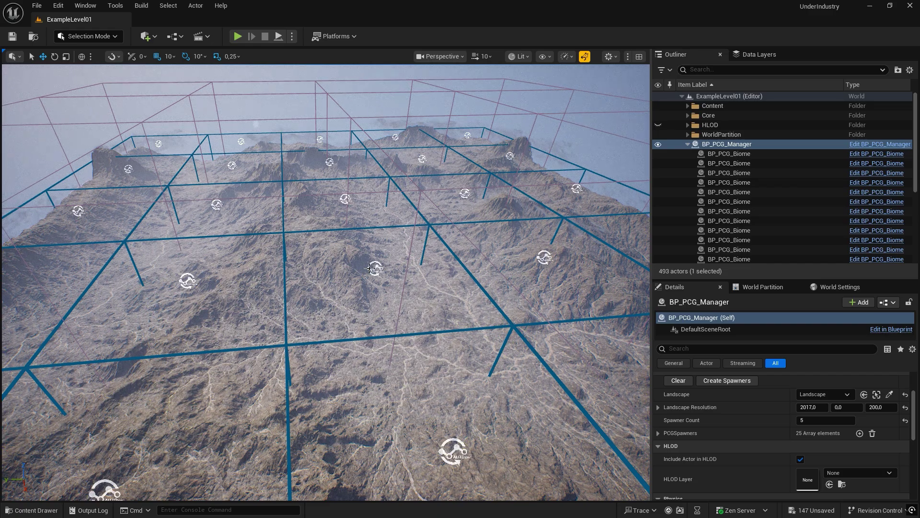
# Select a BP_PCG_Biome spawner and expand its Biomes array to show its desert, shore and forest entries.
pyautogui.click(372, 267)
pyautogui.moveTo(373, 267); pyautogui.dragTo(372, 267, button='right')
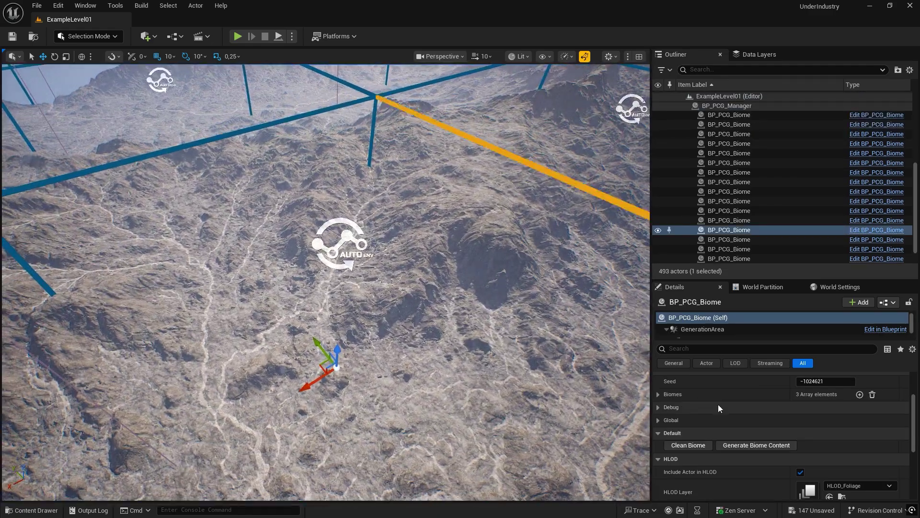
pyautogui.click(719, 405)
pyautogui.scroll(-1, 723, 425)
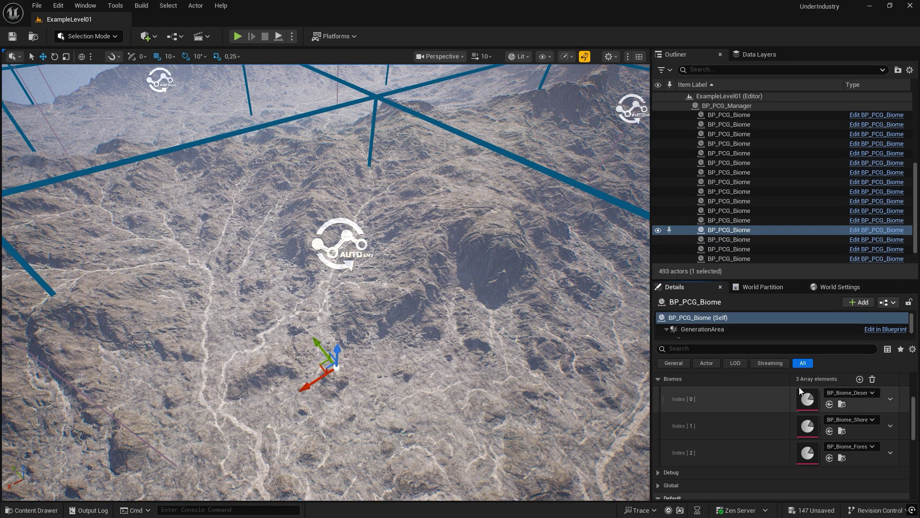
# Duplicate BP_Biome_Desert as BP_Biome_Dryness, save all, and open the new asset.
pyautogui.click(842, 404)
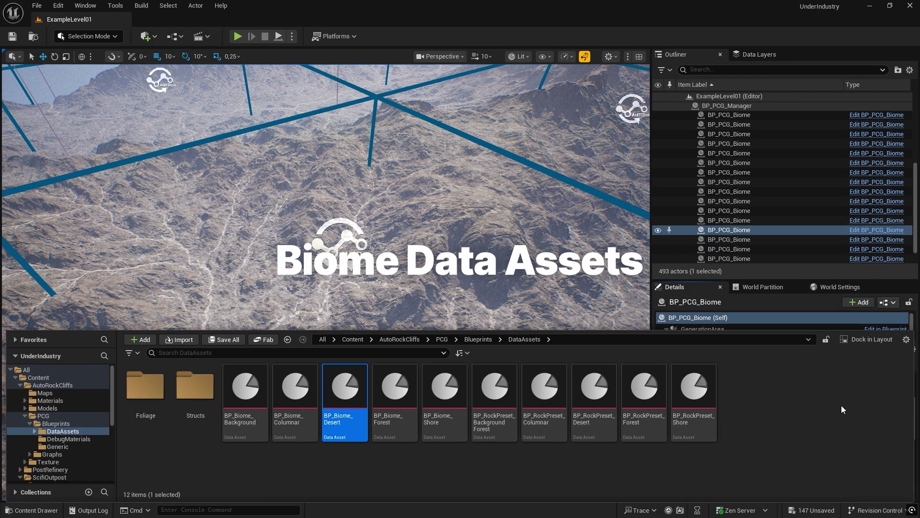
pyautogui.click(842, 408)
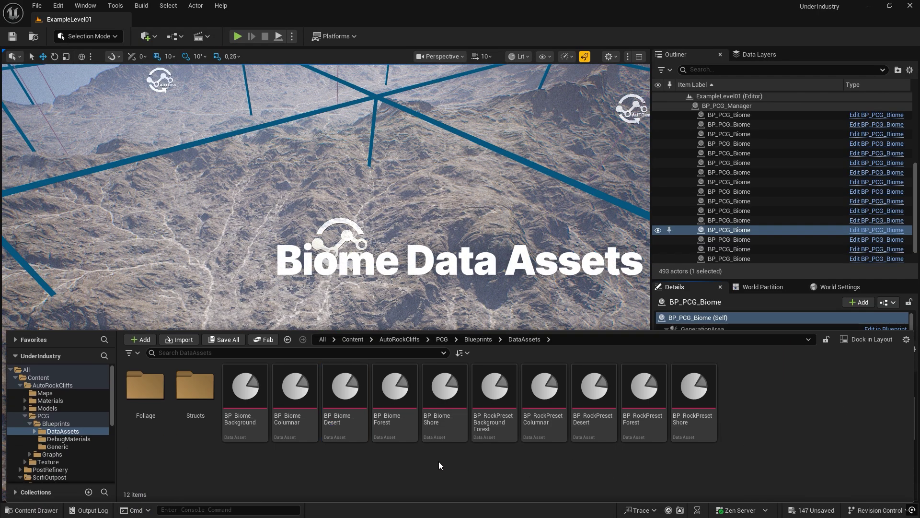
pyautogui.rightClick(357, 406)
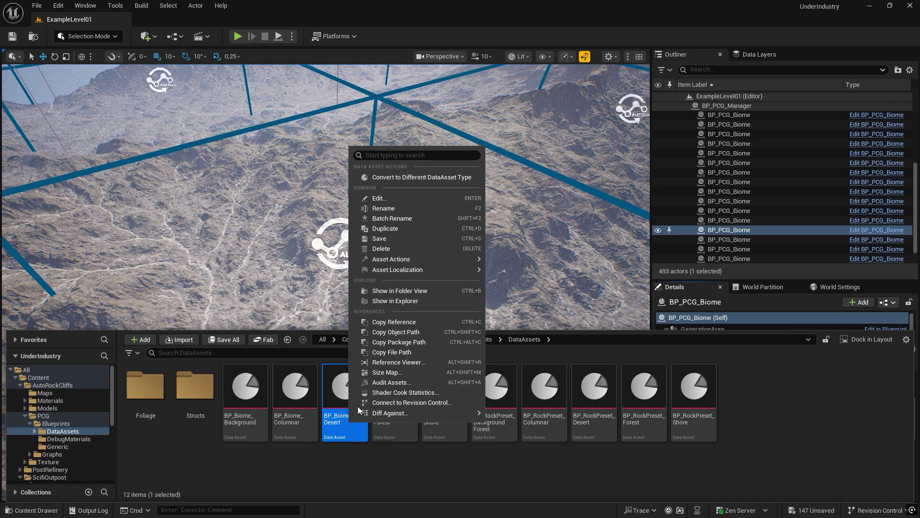
pyautogui.click(413, 229)
pyautogui.write('BP_Biome_Dryness')
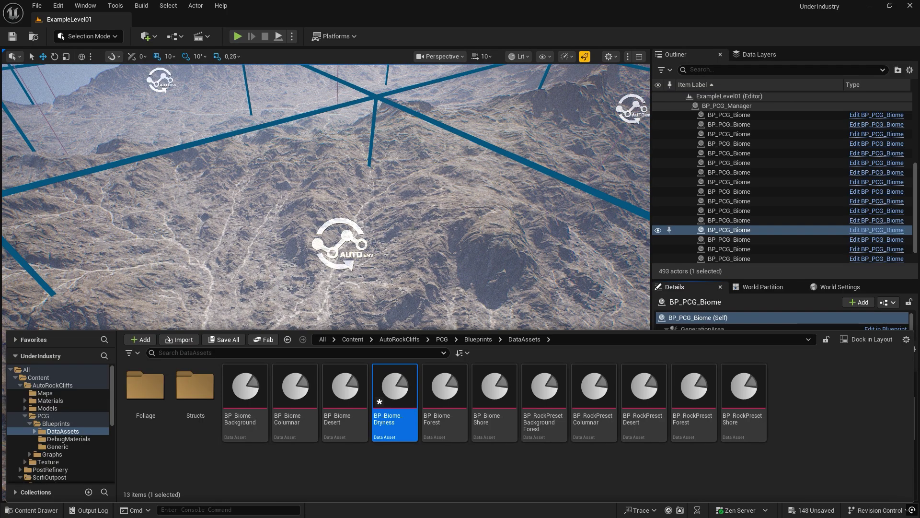
pyautogui.hotkey('ctrl', 'shift', 's')
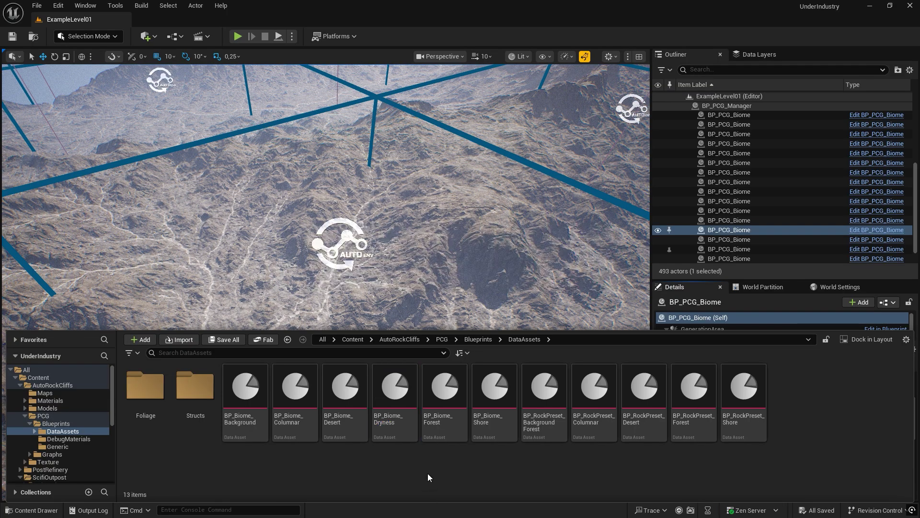
pyautogui.hotkey('ctrl', 'space')
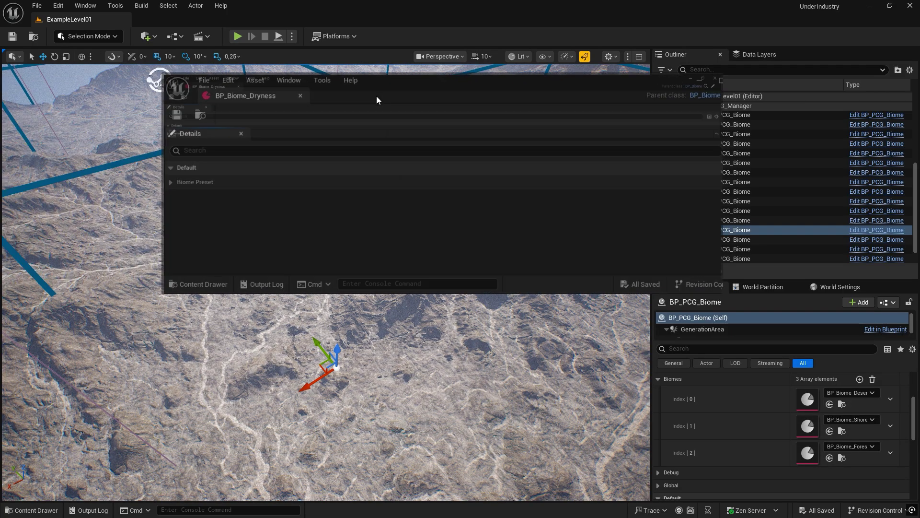
pyautogui.doubleClick(376, 96)
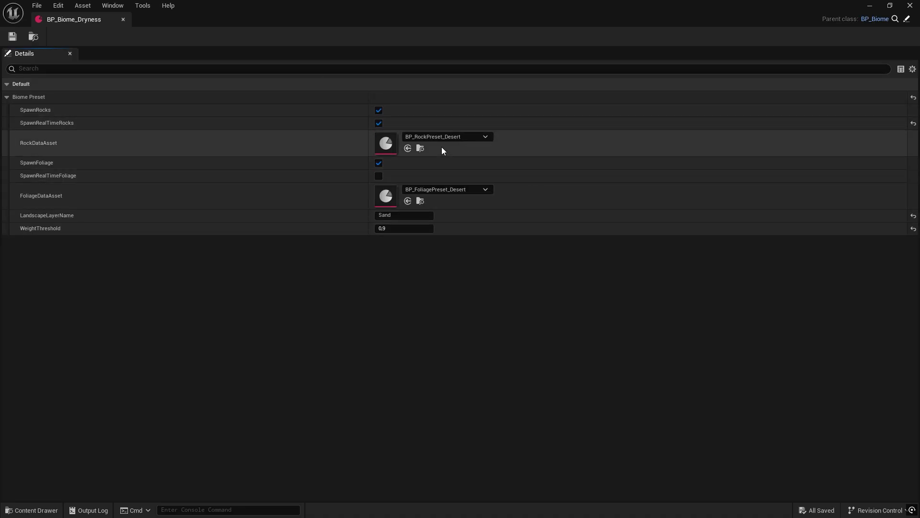
# Duplicate BP_RockPreset_Desert as BP_RockPreset_Dryness.
pyautogui.click(421, 148)
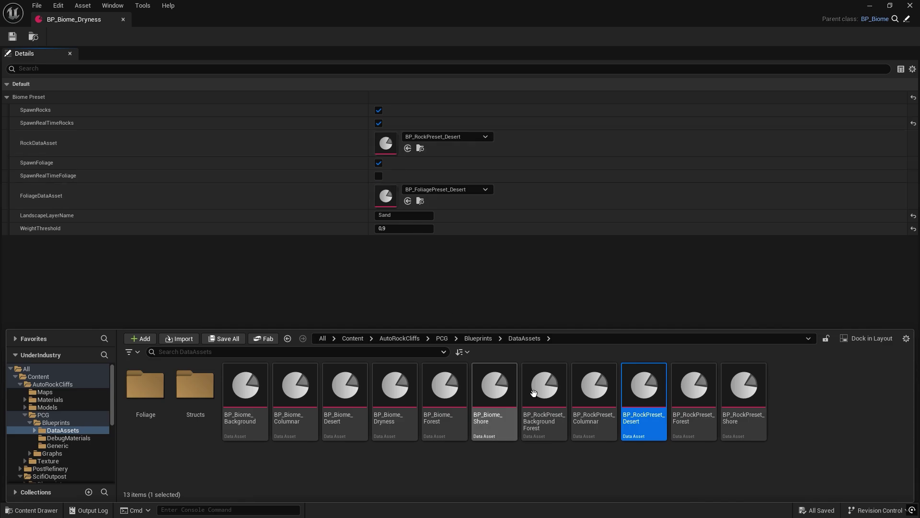
pyautogui.rightClick(656, 428)
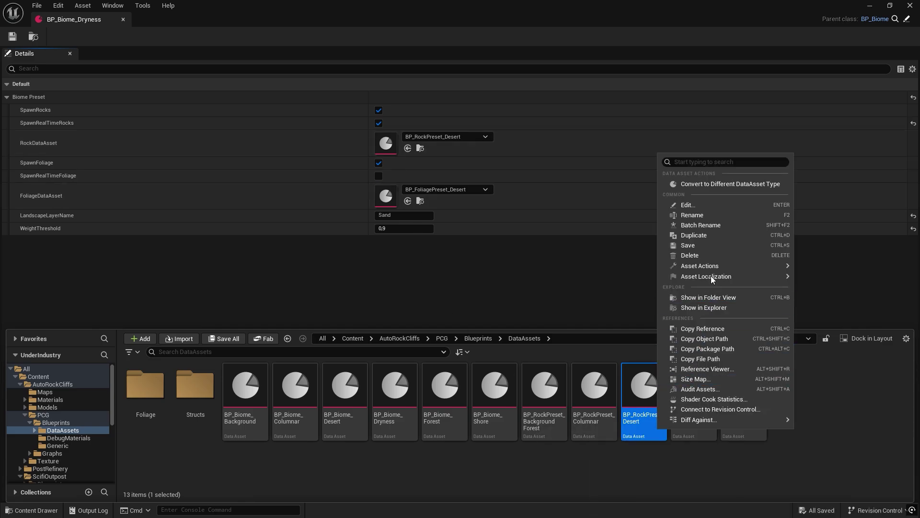
pyautogui.click(714, 235)
pyautogui.press('BackSpace')
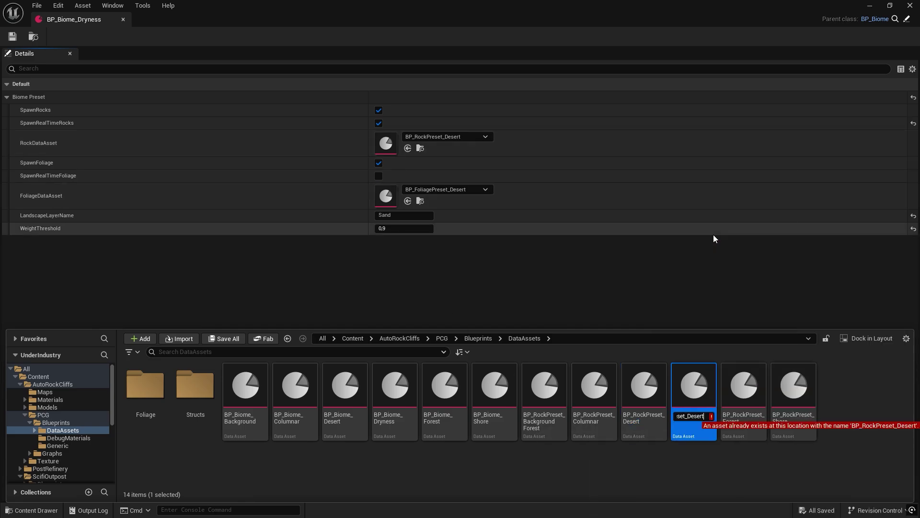
pyautogui.press('BackSpace')
pyautogui.press('BackSpace')
pyautogui.press('BackSpace')
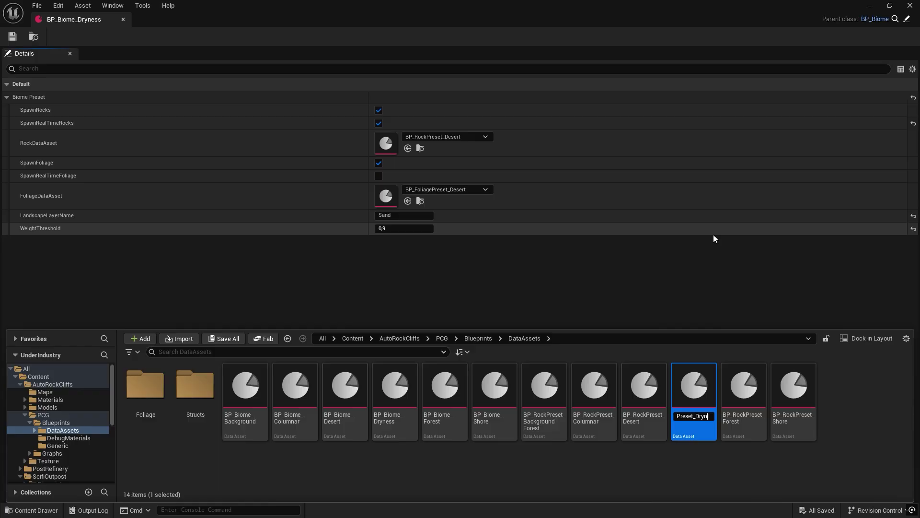
pyautogui.press('Return')
pyautogui.click(706, 473)
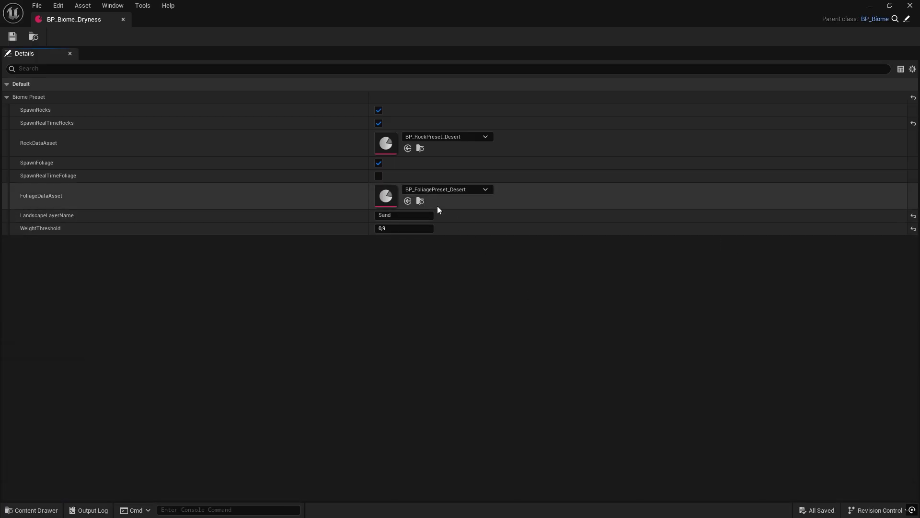
# Duplicate the desert foliage preset as BP_FoliagePreset_Dryness and assign both Dryness presets to BP_Biome_Dryness.
pyautogui.click(421, 201)
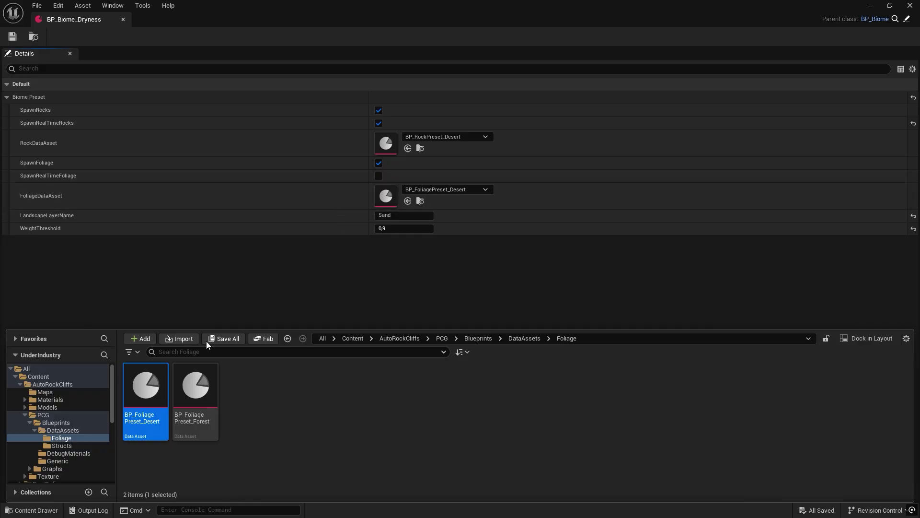
pyautogui.rightClick(153, 391)
pyautogui.click(207, 204)
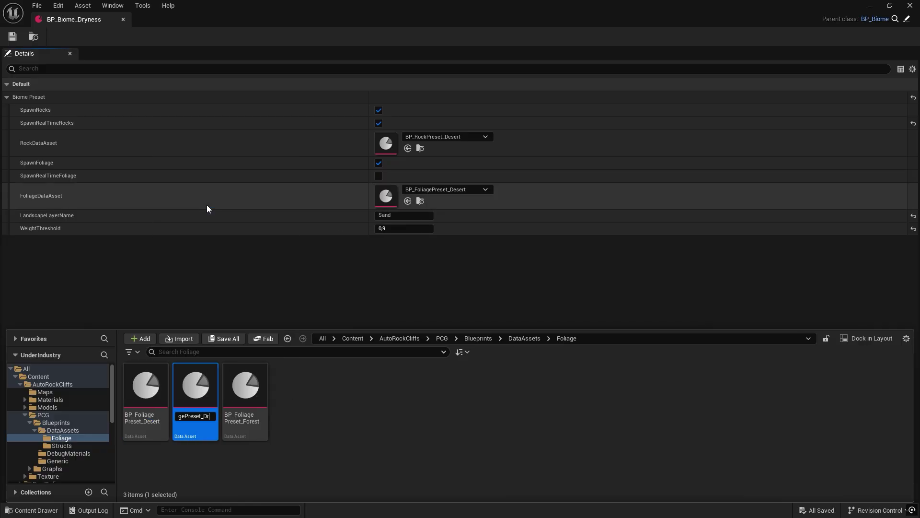
pyautogui.click(388, 456)
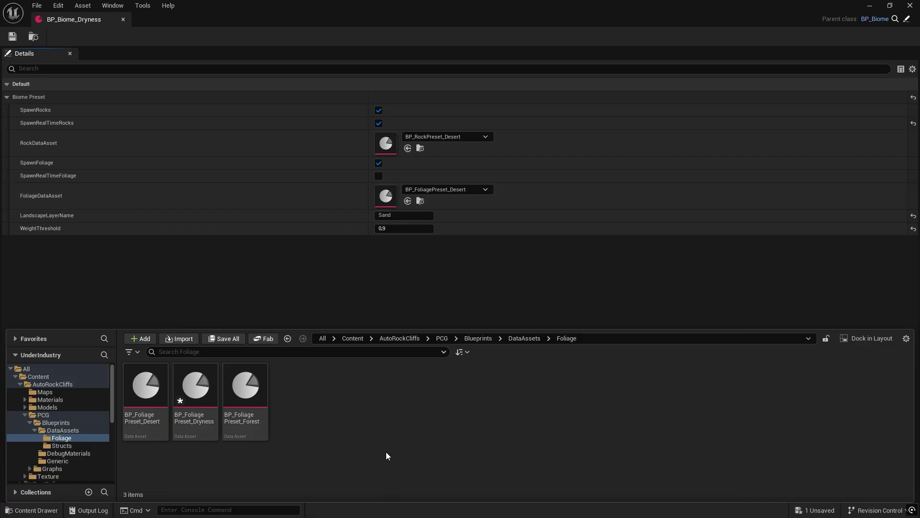
pyautogui.moveTo(196, 388); pyautogui.dragTo(432, 196)
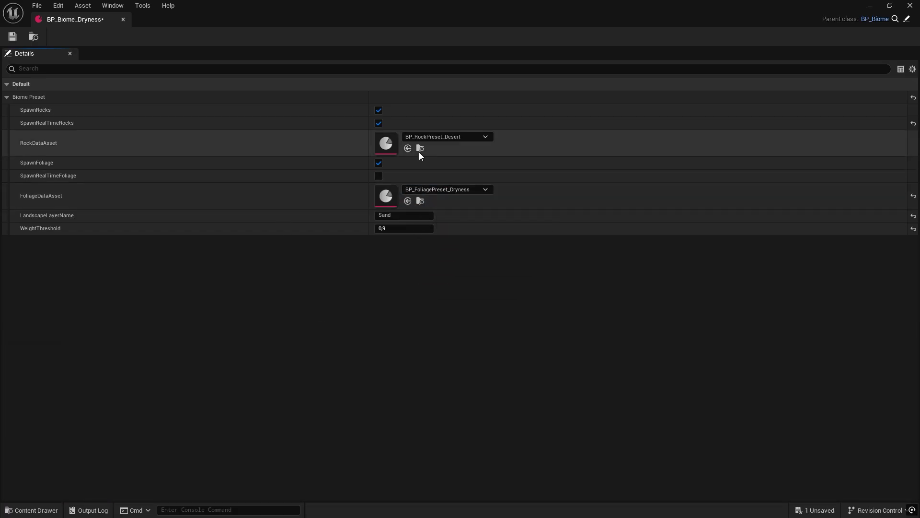
pyautogui.click(420, 149)
pyautogui.moveTo(694, 390); pyautogui.dragTo(406, 140)
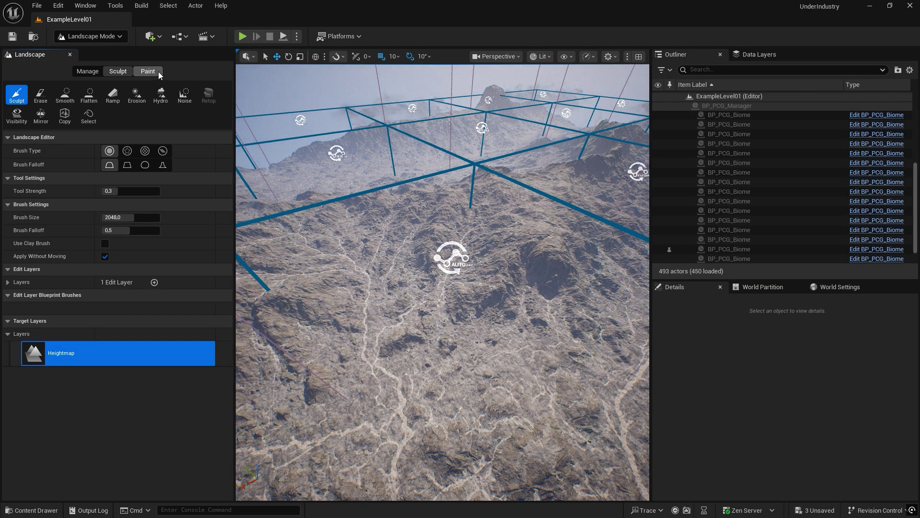
# Set BP_Biome_Dryness's LandscapeLayerName to the Dry_Sand target layer and save it.
pyautogui.click(158, 71)
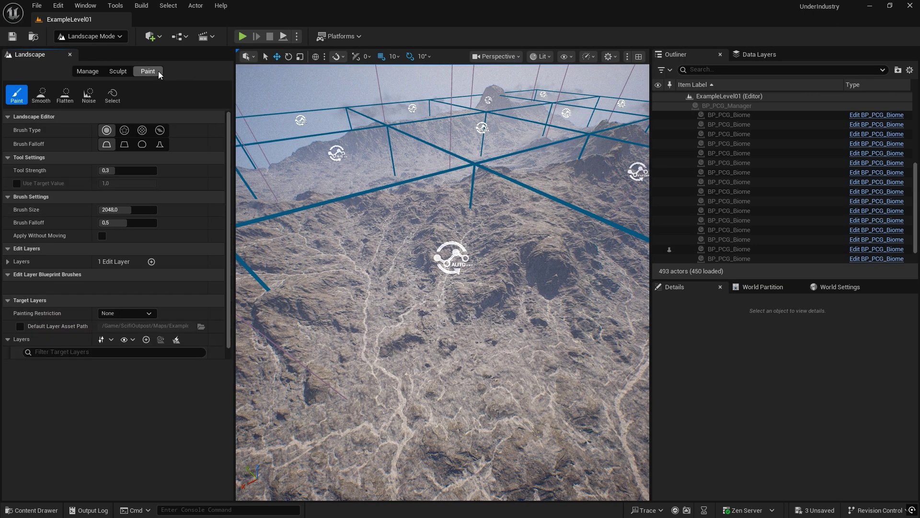
pyautogui.click(108, 394)
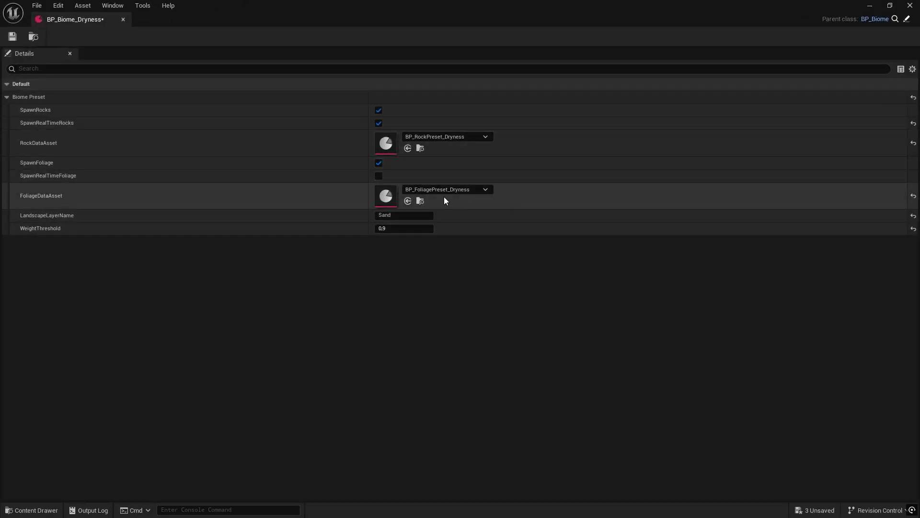
pyautogui.click(407, 216)
pyautogui.write('Dry_')
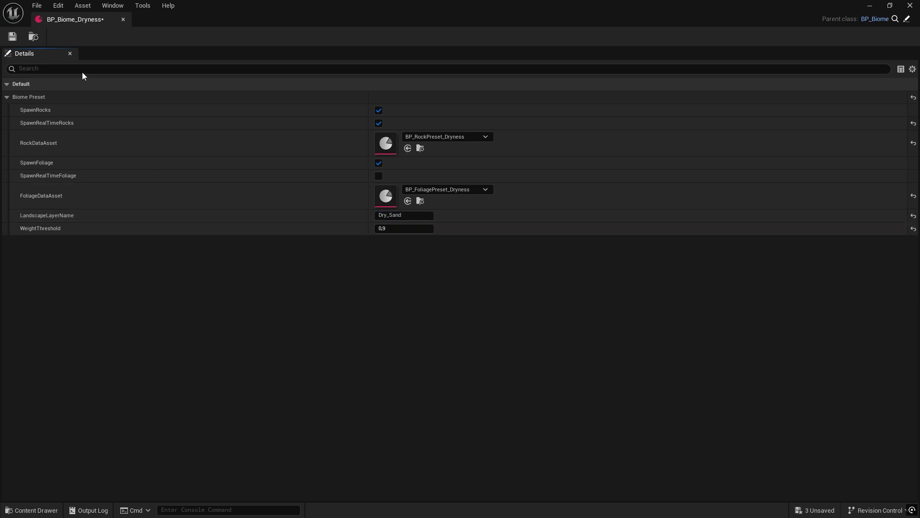
pyautogui.click(12, 37)
# Close the biome editor and put the level editor back in Selection Mode.
pyautogui.click(123, 20)
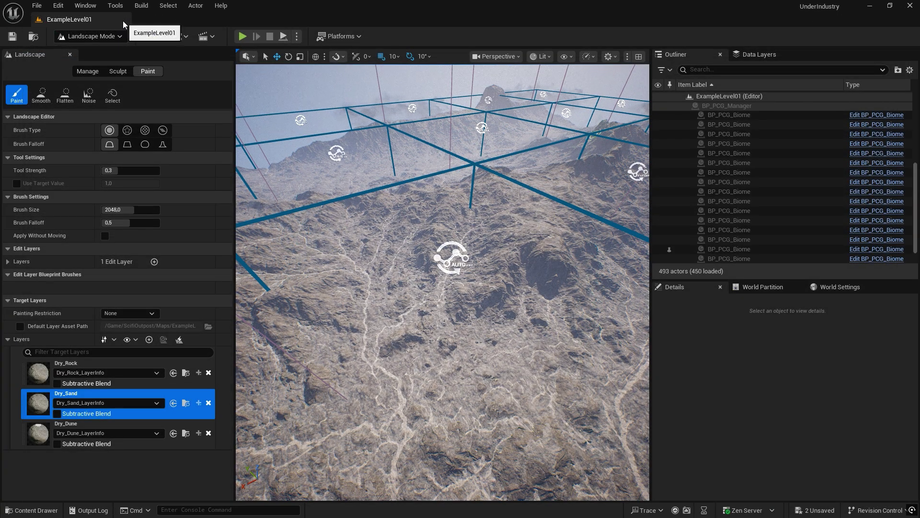
pyautogui.click(104, 41)
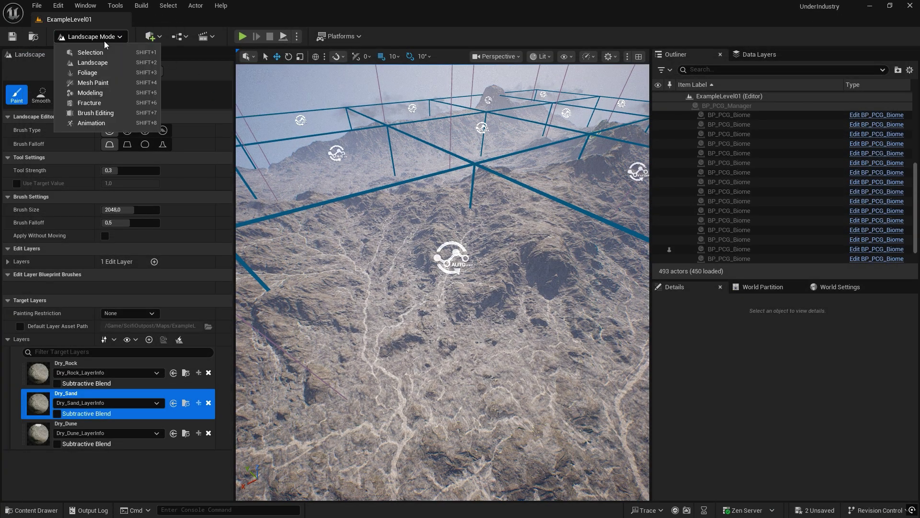
pyautogui.click(111, 53)
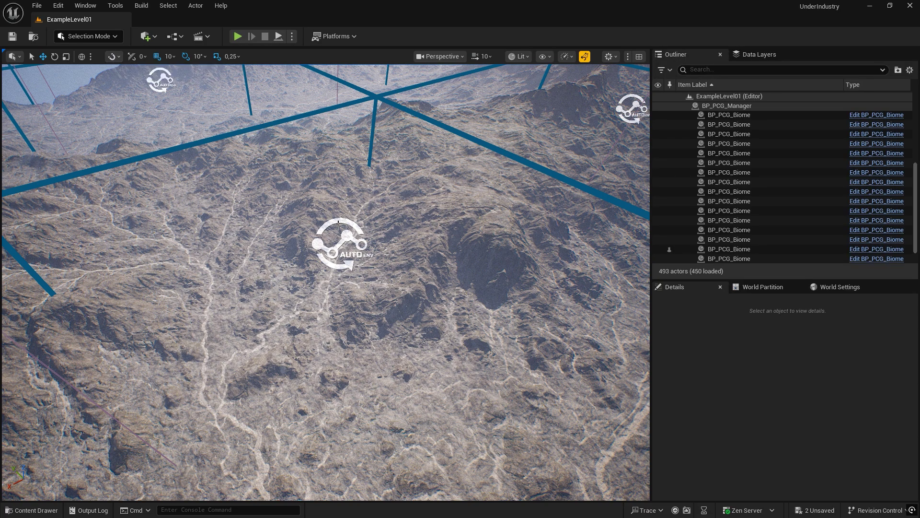
# Replace BP_PCG_Biome's Biomes default with a single BP_Biome_Dryness entry and compile the blueprint.
pyautogui.click(815, 230)
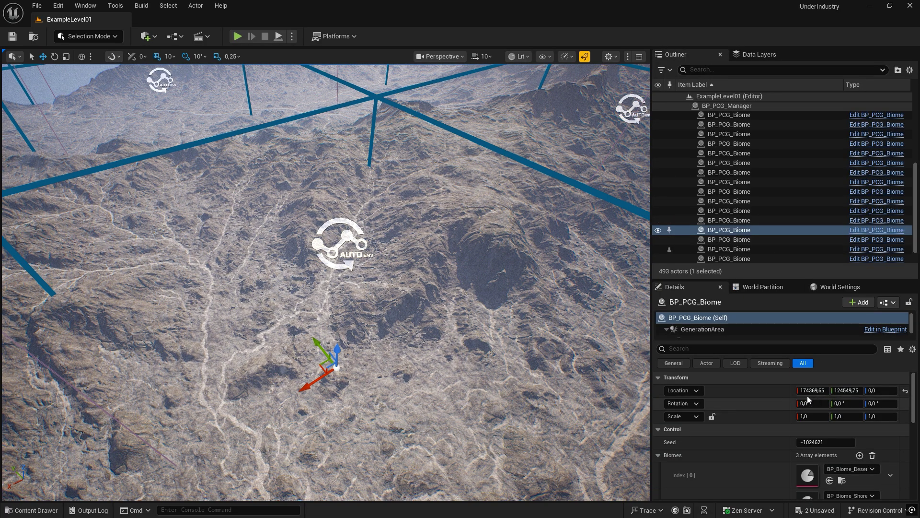
pyautogui.click(880, 232)
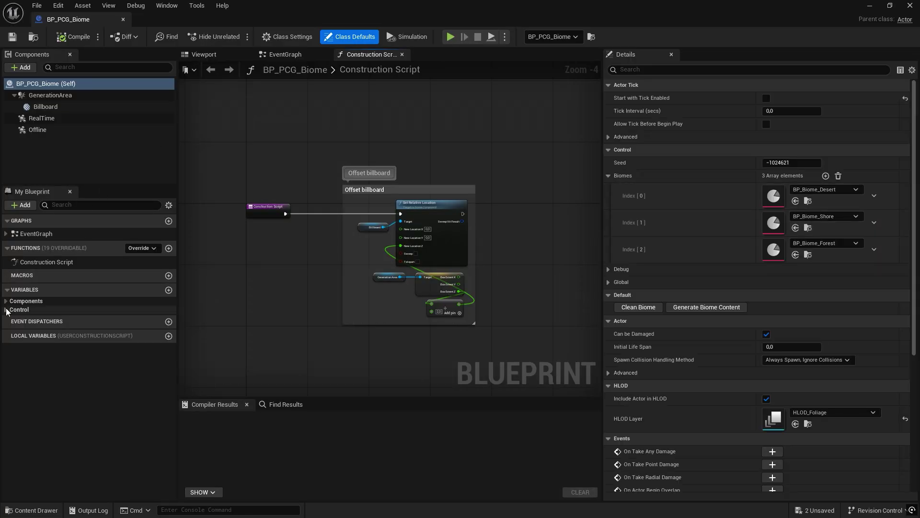
pyautogui.click(6, 310)
pyautogui.click(61, 349)
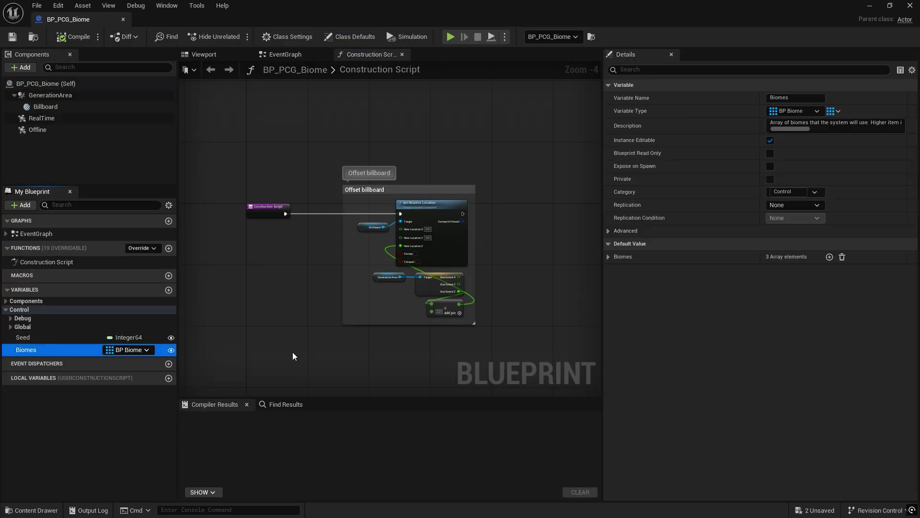
pyautogui.click(685, 257)
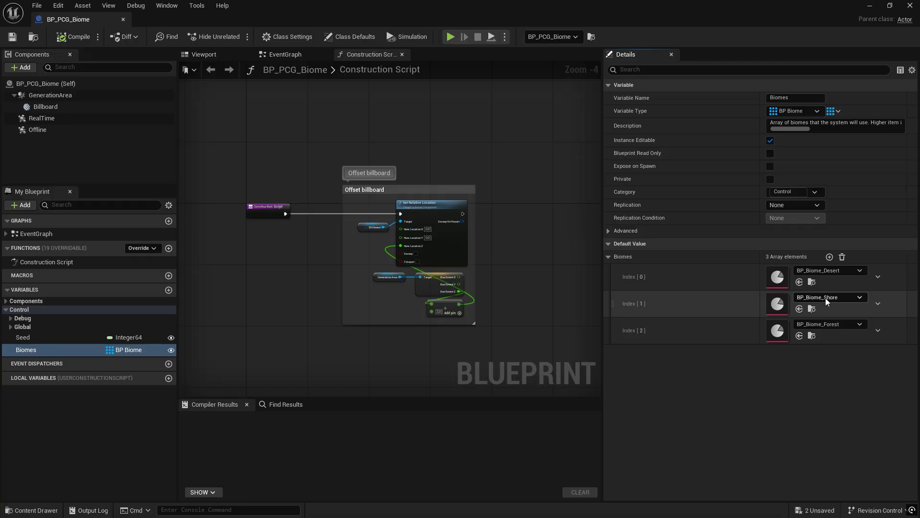
pyautogui.click(842, 257)
pyautogui.click(830, 257)
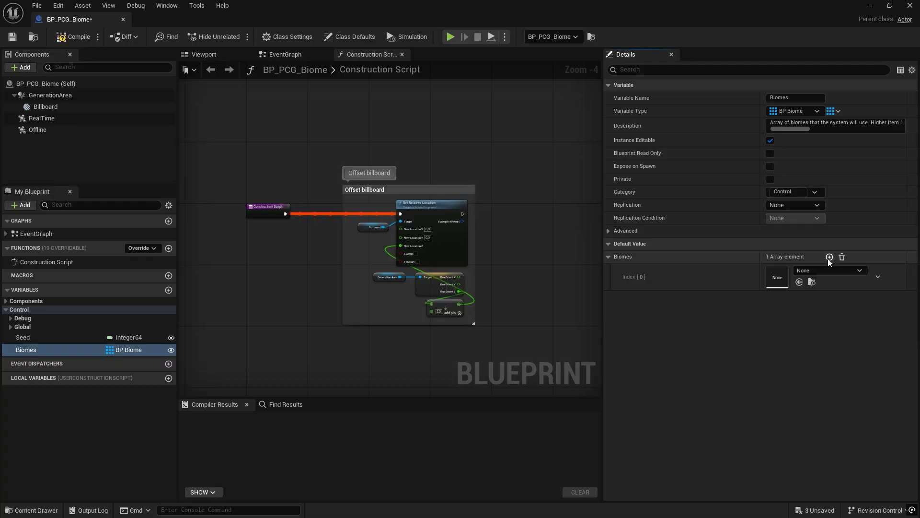
pyautogui.click(816, 270)
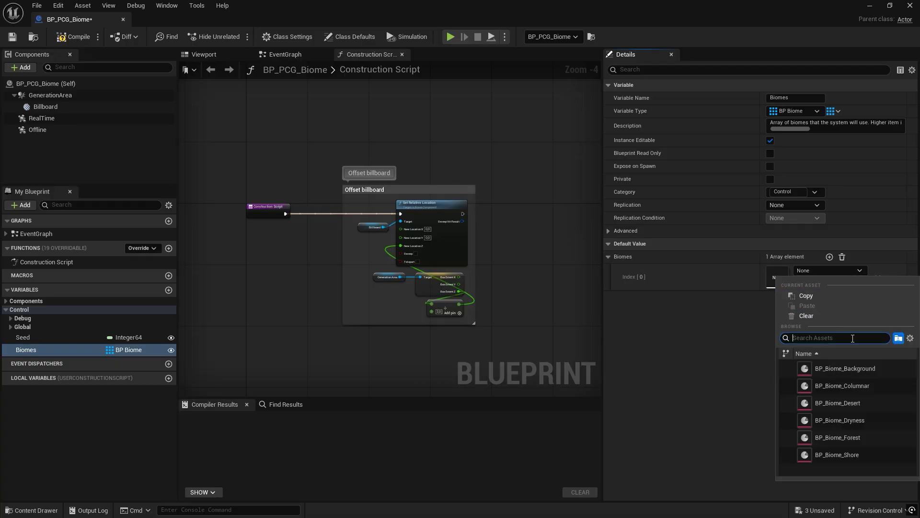
pyautogui.click(859, 420)
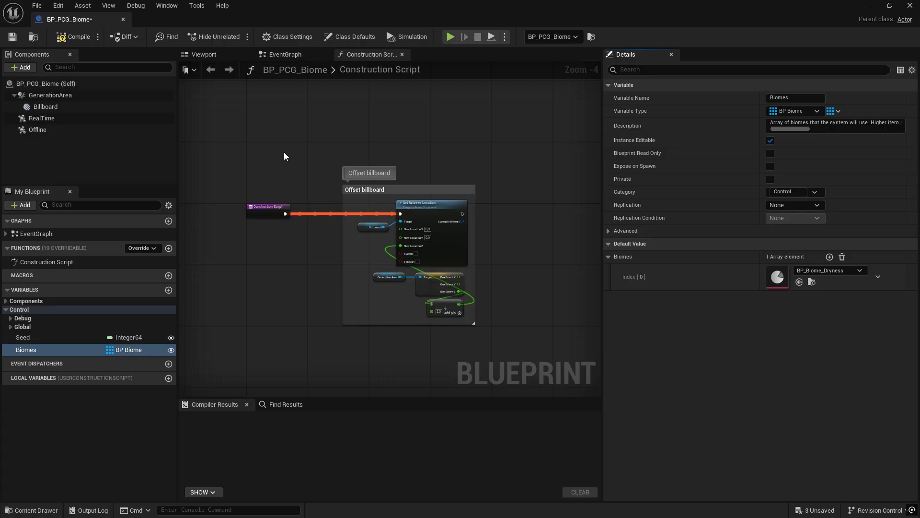
pyautogui.click(68, 39)
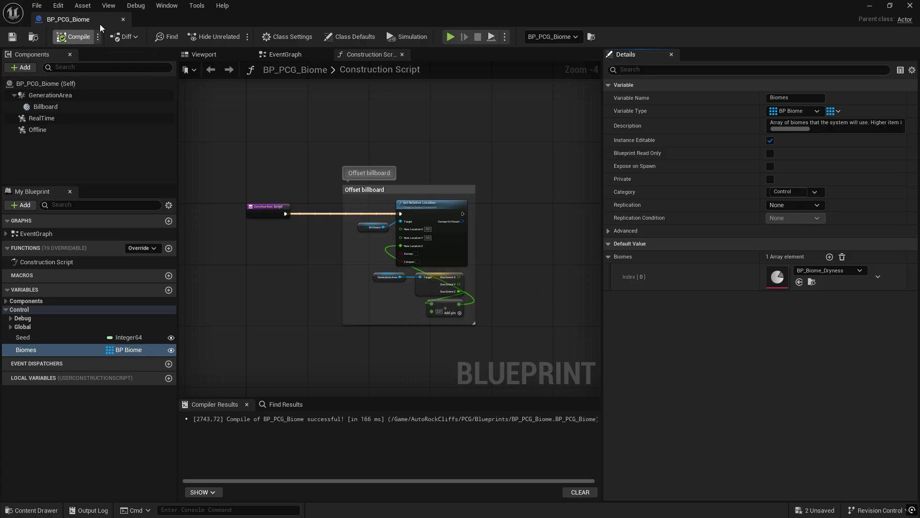
pyautogui.click(126, 18)
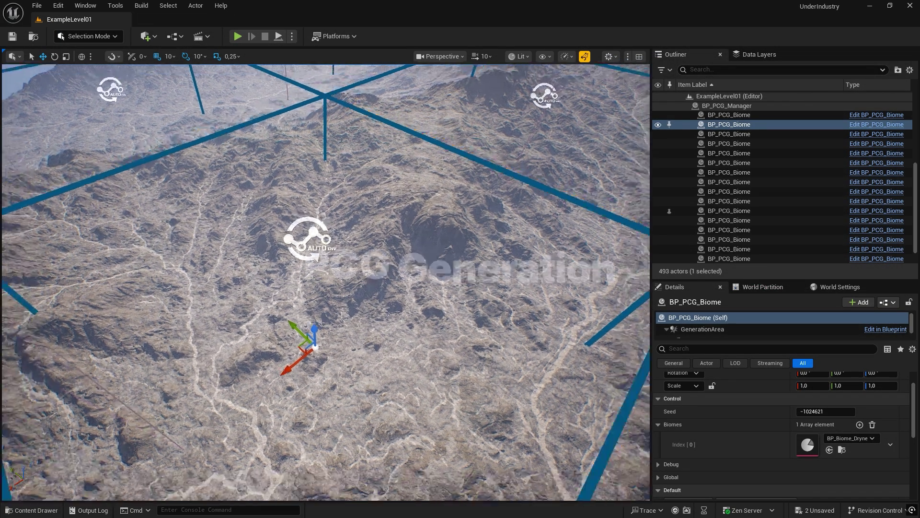
# Run Generate Biome Content from the BP_PCG_Biome Details panel.
pyautogui.scroll(-3, 796, 422)
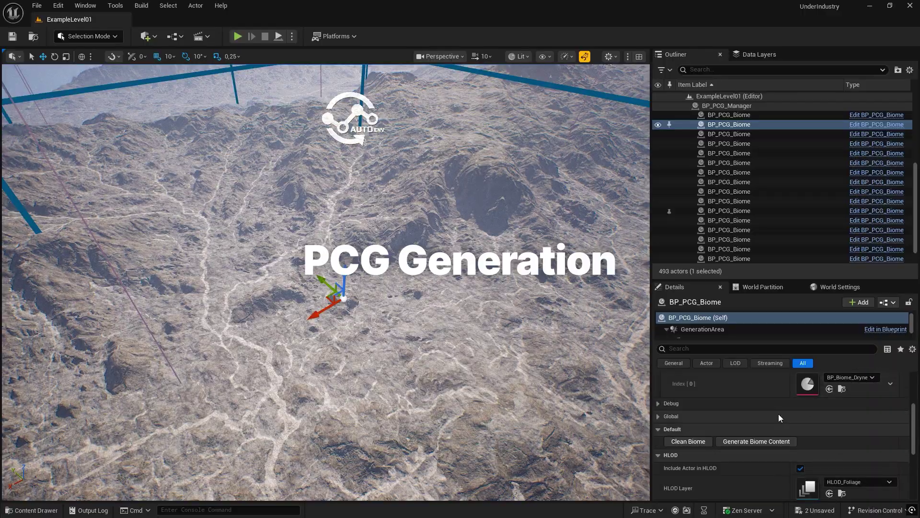
pyautogui.click(773, 440)
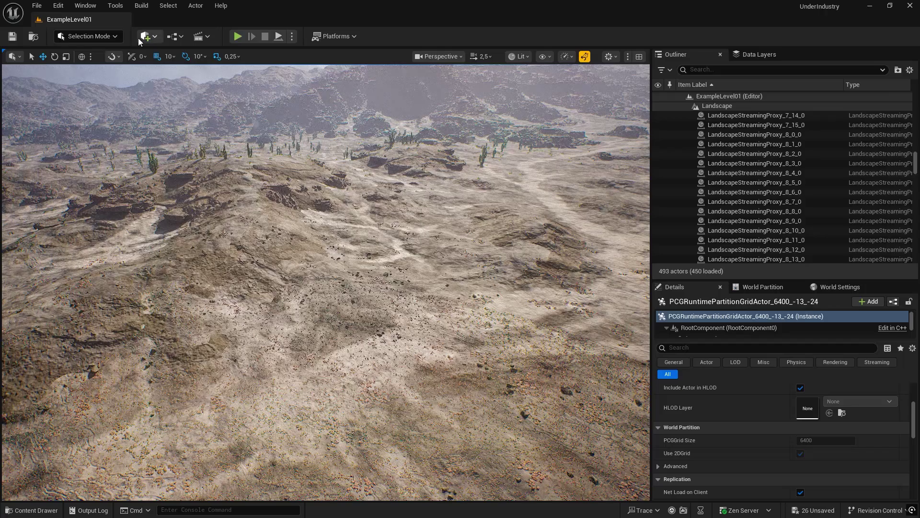
# Drag a Cube from Quick Add > Shapes onto the desert terrain.
pyautogui.click(140, 37)
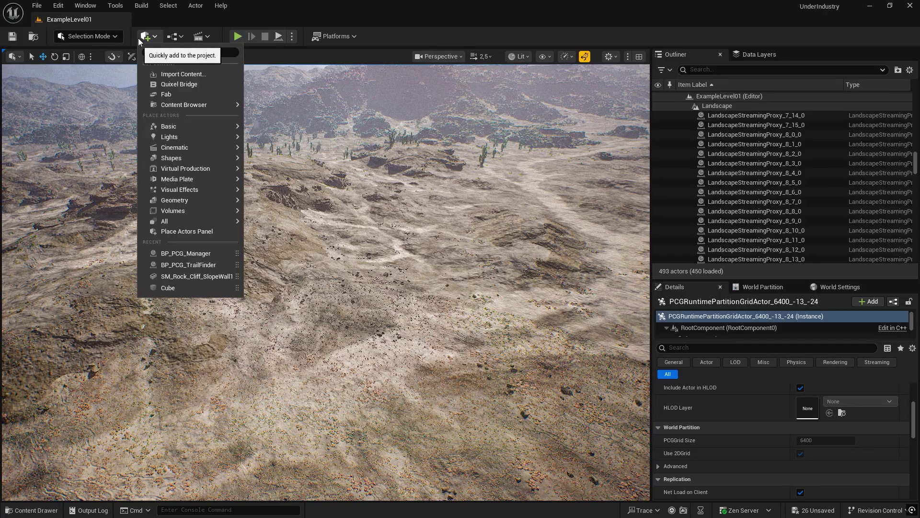
pyautogui.moveTo(206, 126)
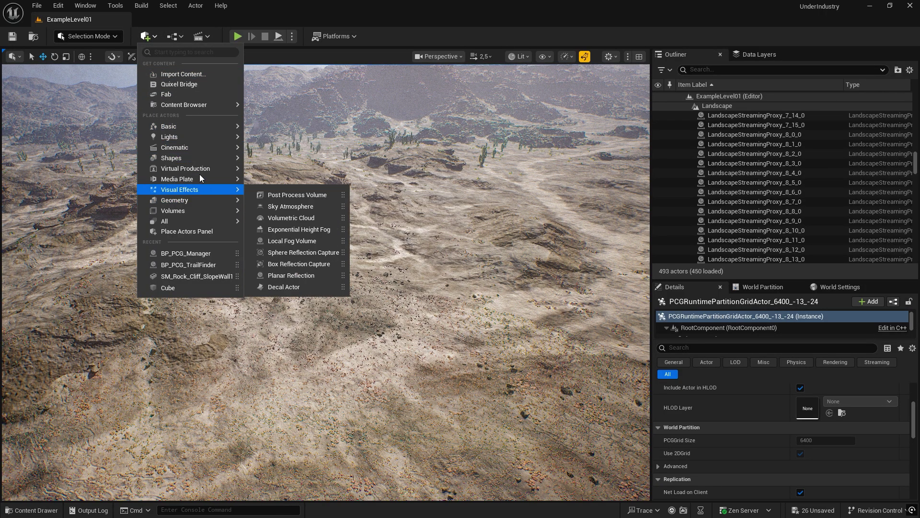
pyautogui.moveTo(199, 159)
pyautogui.moveTo(277, 159); pyautogui.dragTo(422, 343)
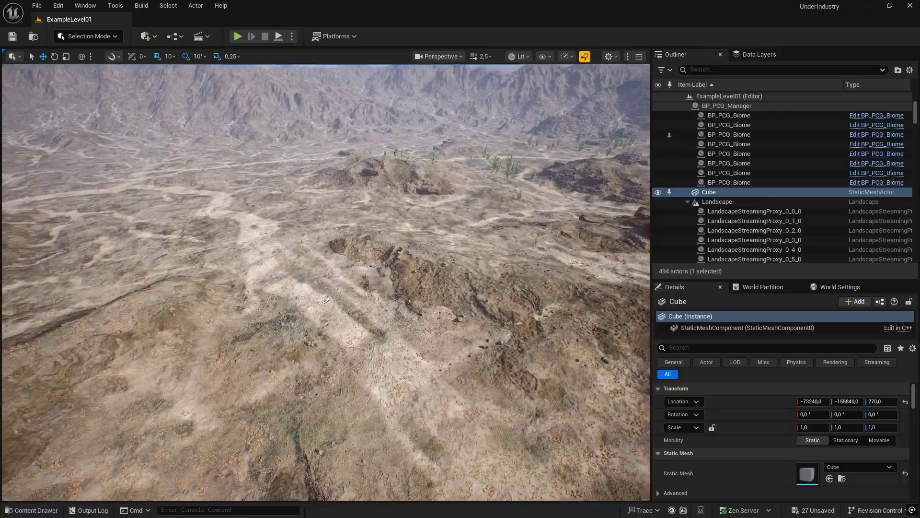
# Inspect the cube at ground level, then select and frame the BP_PCG_Biome actor.
pyautogui.moveTo(573, 353); pyautogui.dragTo(574, 352, button='right')
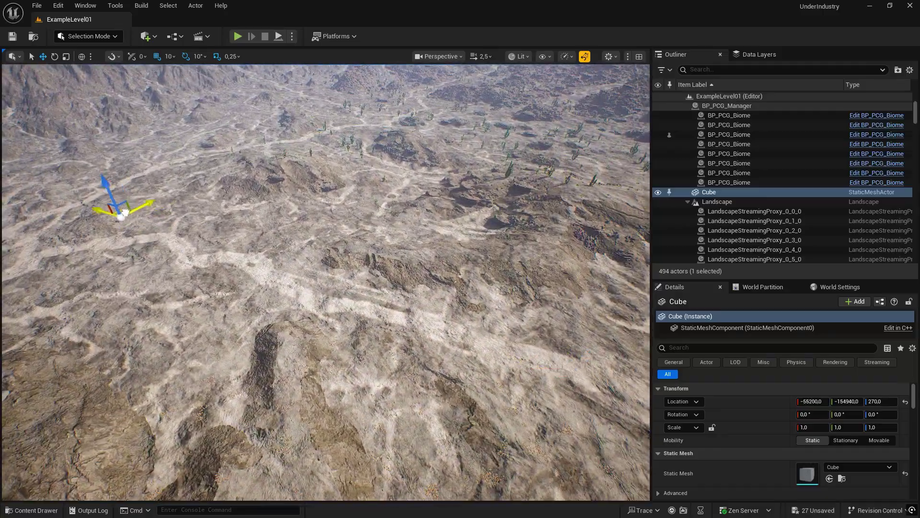
pyautogui.press('f')
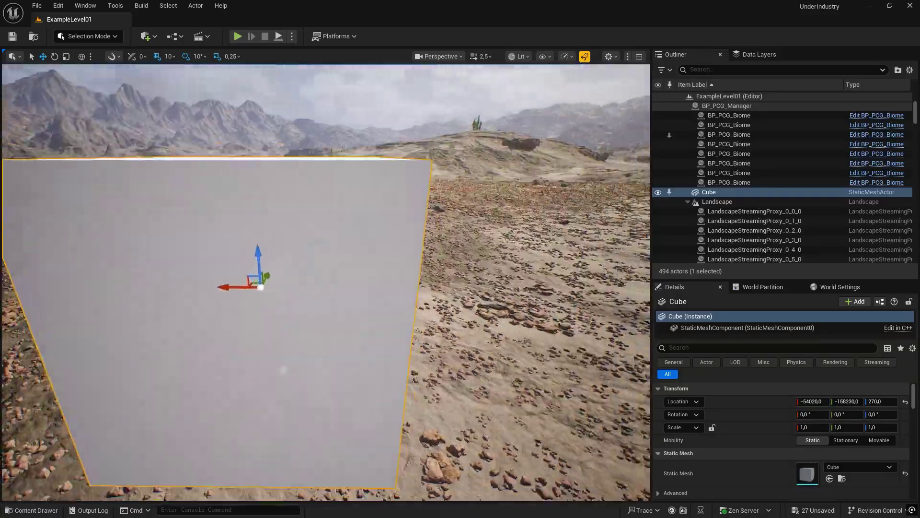
pyautogui.moveTo(326, 179); pyautogui.dragTo(326, 179, button='right')
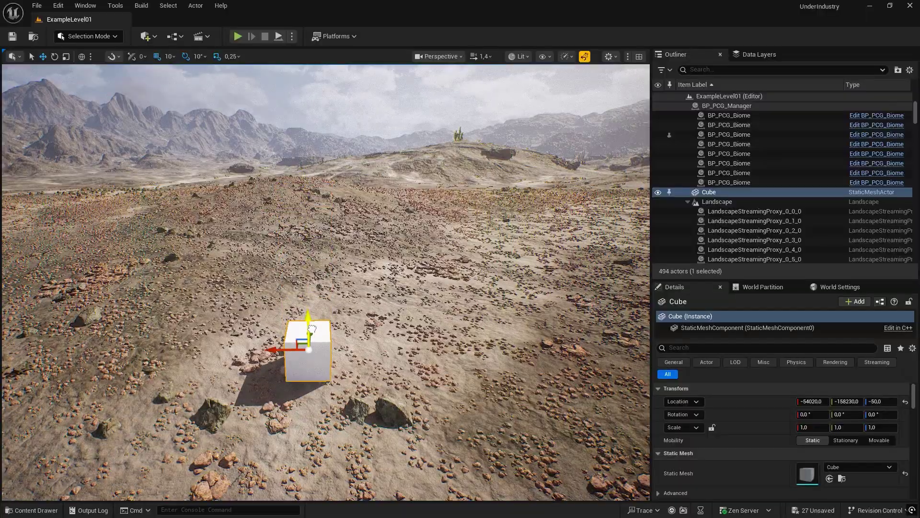
pyautogui.moveTo(375, 272); pyautogui.dragTo(360, 269, button='right')
pyautogui.moveTo(311, 289); pyautogui.dragTo(311, 290, button='right')
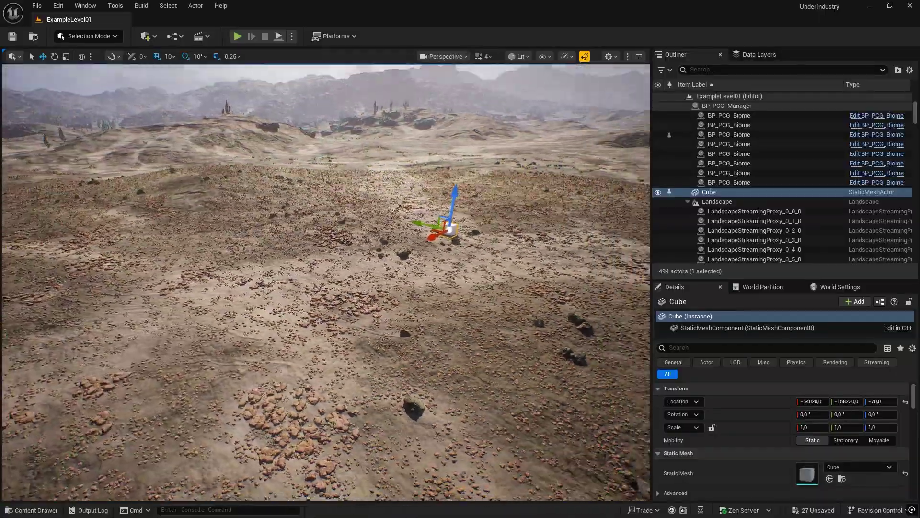
pyautogui.moveTo(361, 294); pyautogui.dragTo(361, 294, button='right')
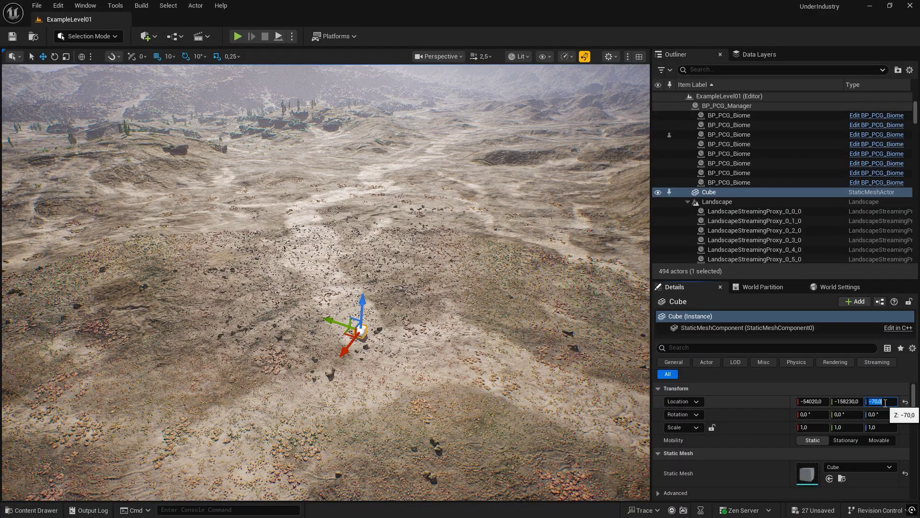
pyautogui.click(735, 125)
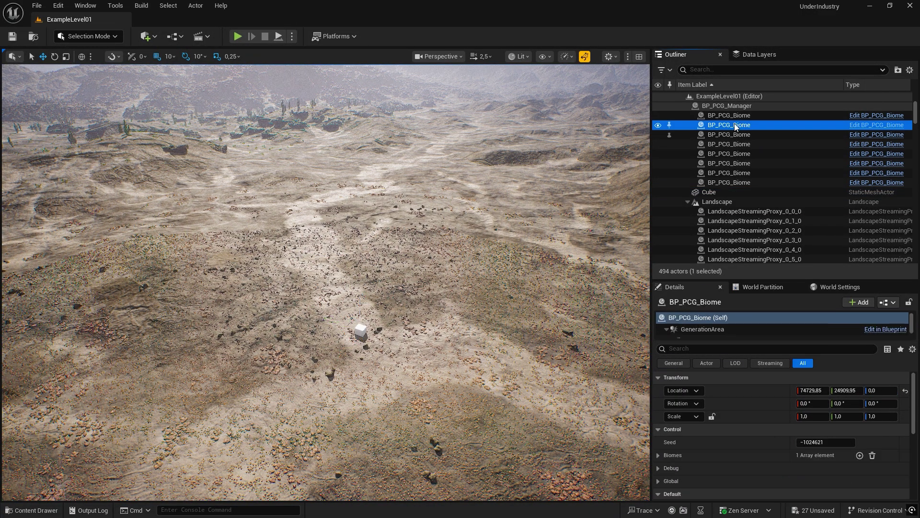
pyautogui.doubleClick(736, 127)
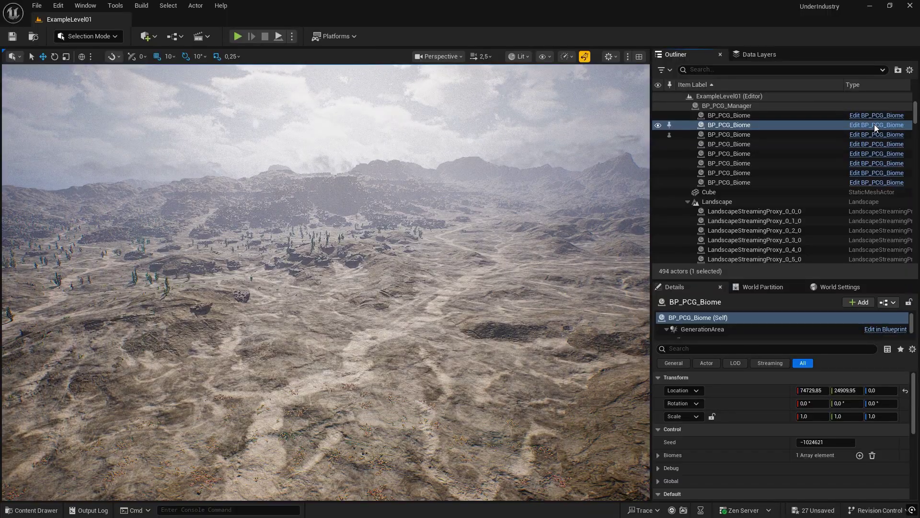
# Set BP_PCG_Biome's GlobalLowestPoint default value to -70 and compile.
pyautogui.click(875, 125)
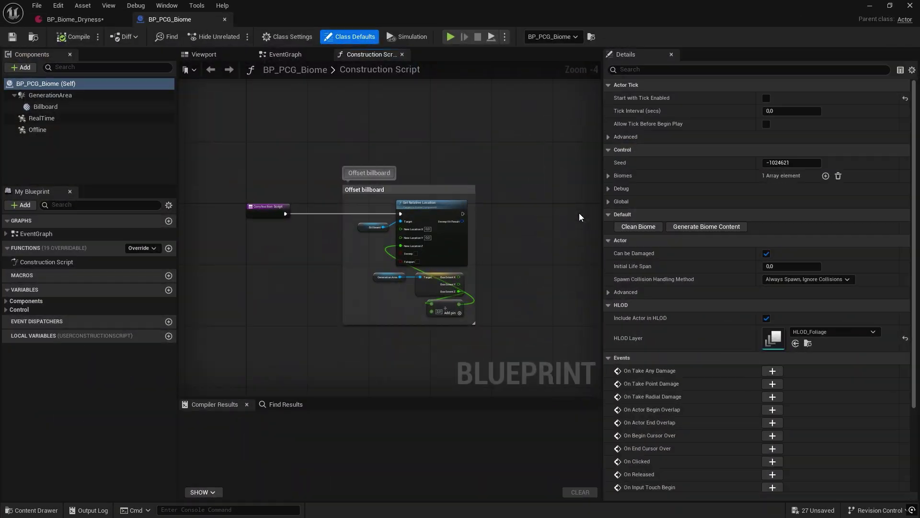
pyautogui.click(7, 309)
pyautogui.click(11, 326)
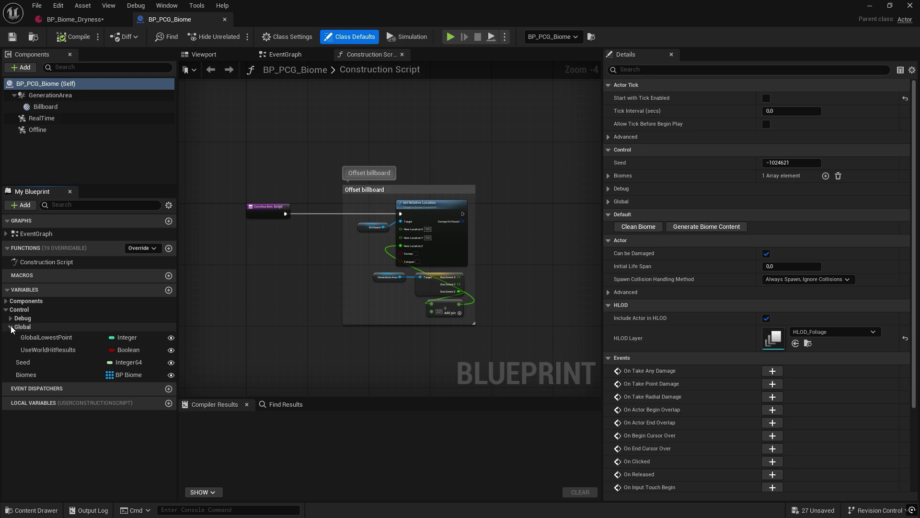
pyautogui.click(106, 338)
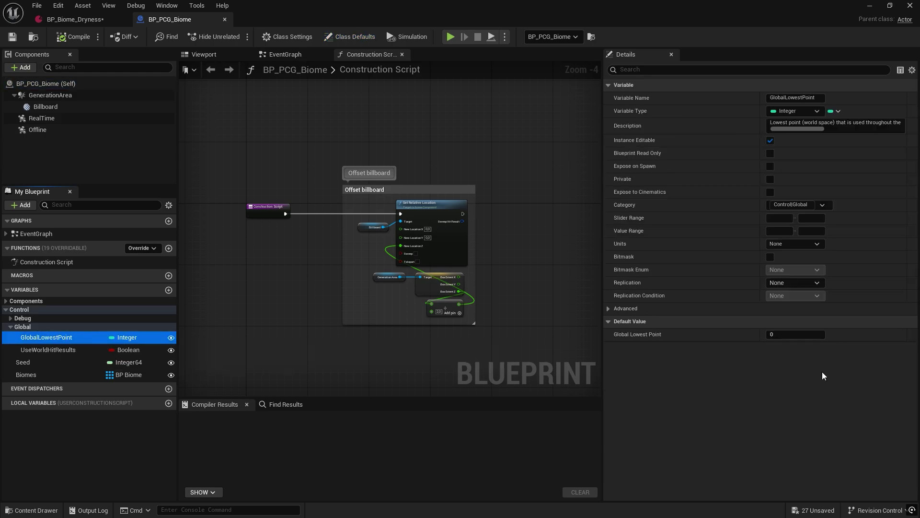
pyautogui.click(819, 333)
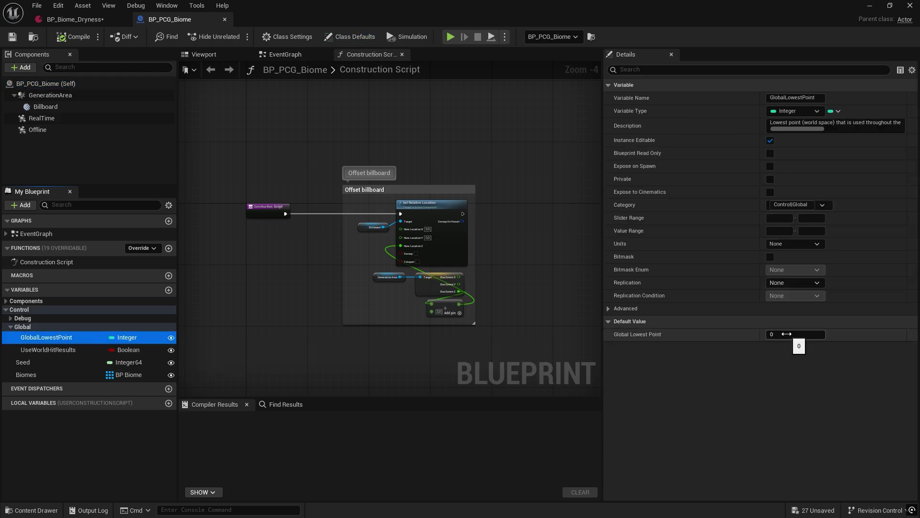
pyautogui.click(787, 334)
pyautogui.write('-70')
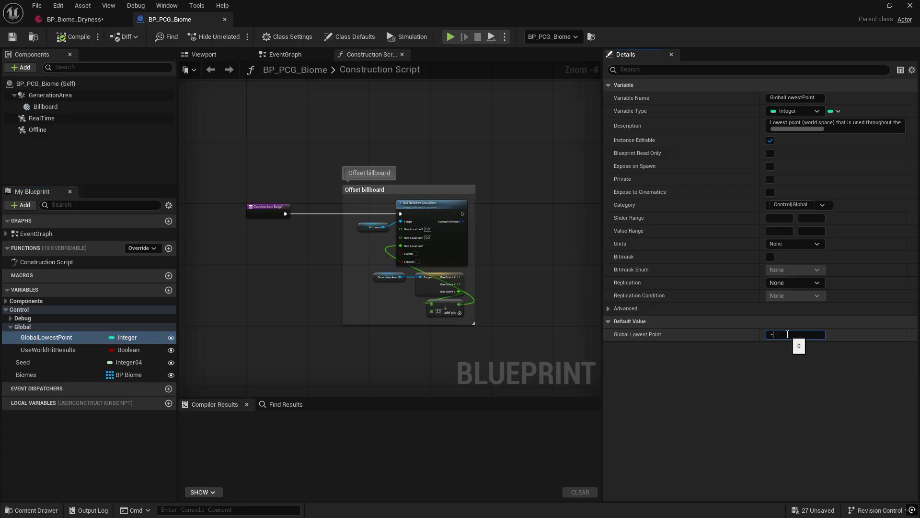
pyautogui.click(71, 37)
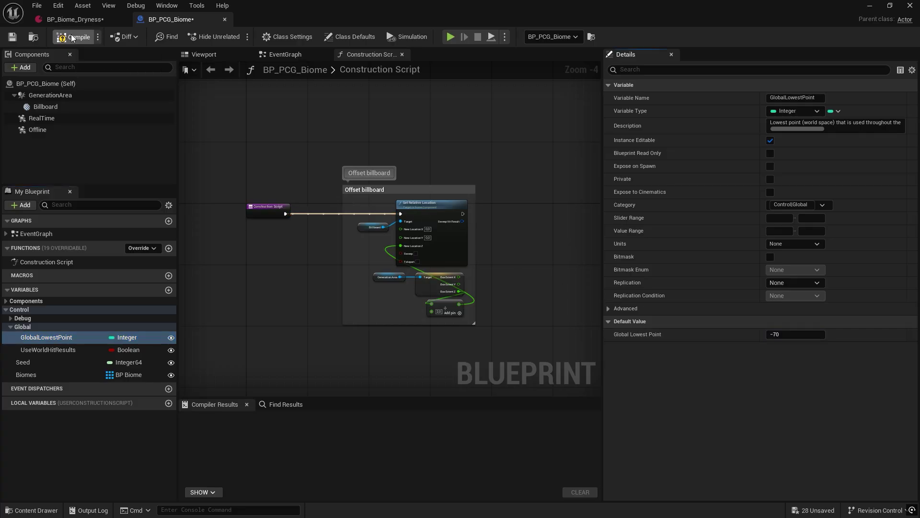
# Close the blueprint editors and view the regenerated desert cliffs.
pyautogui.click(224, 20)
pyautogui.click(123, 19)
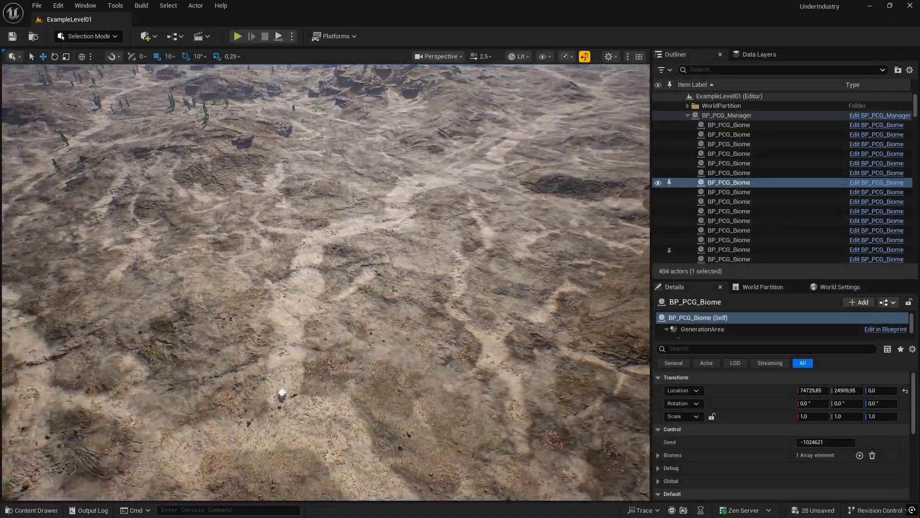
pyautogui.moveTo(326, 282); pyautogui.dragTo(326, 283, button='right')
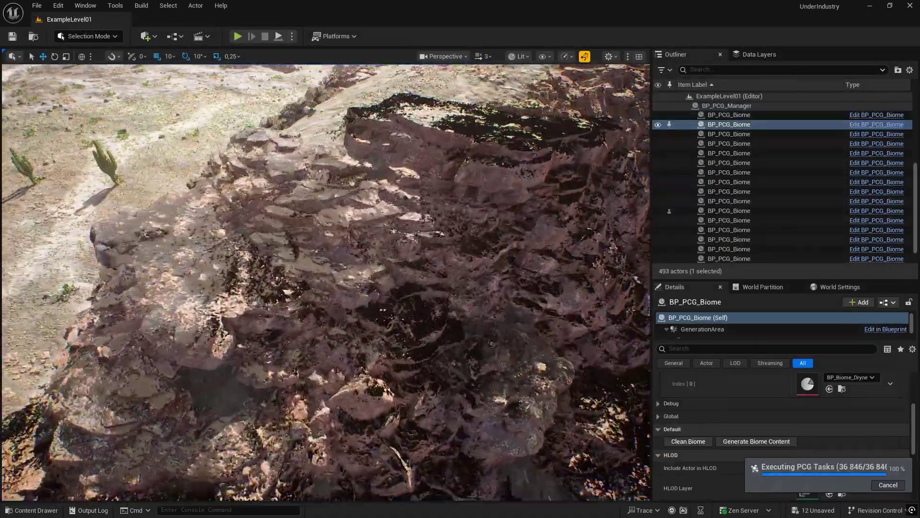
pyautogui.moveTo(435, 330); pyautogui.dragTo(435, 331, button='right')
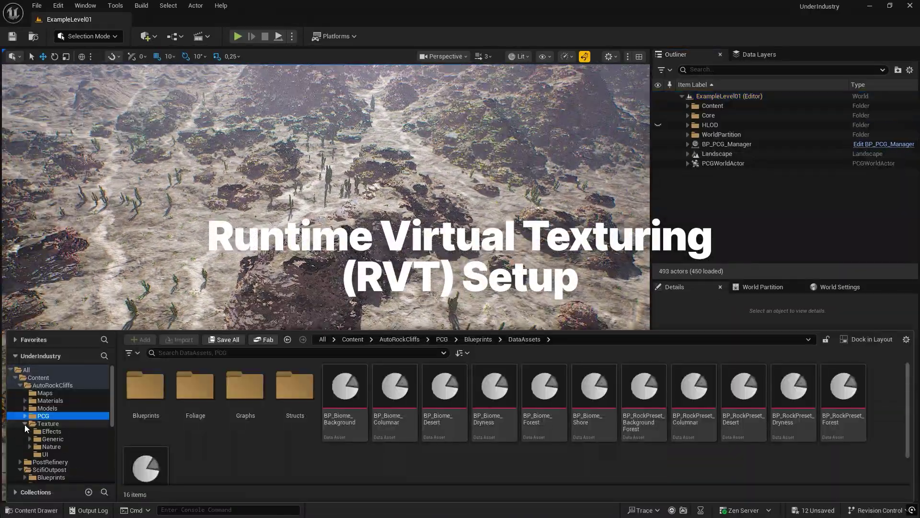
# Assign RVT_Landscape as the RuntimeVirtualTextureVolume's Virtual Texture.
pyautogui.click(51, 431)
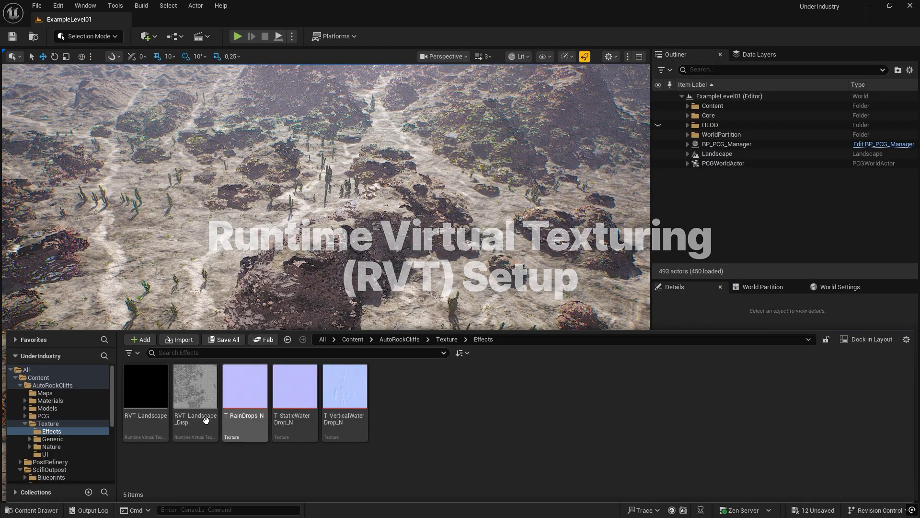
pyautogui.click(155, 393)
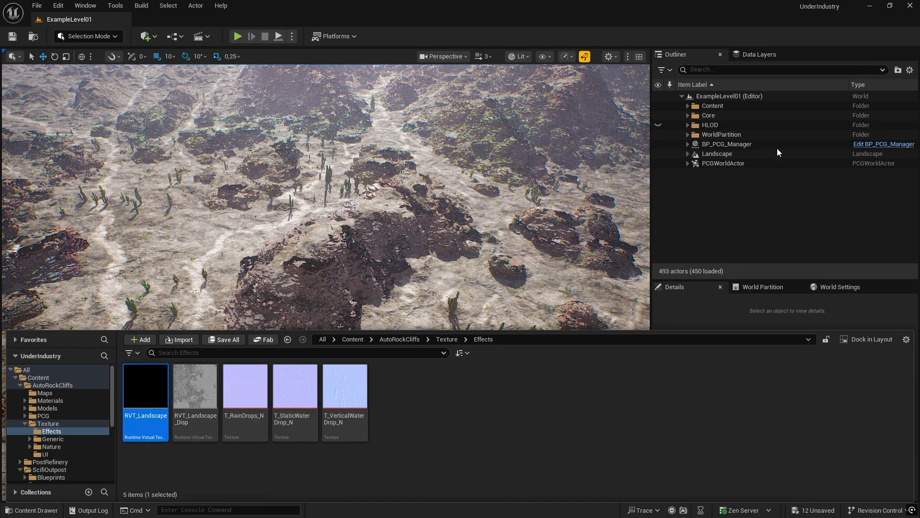
pyautogui.click(687, 115)
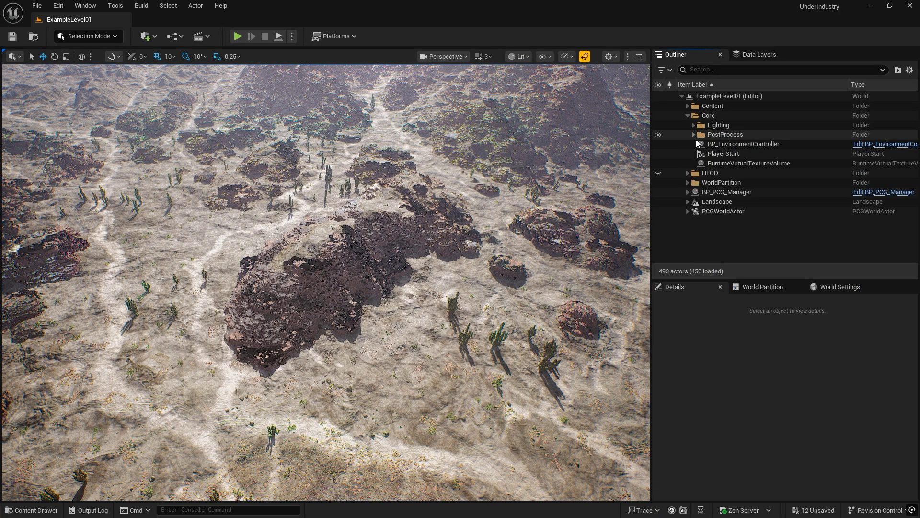
pyautogui.click(740, 164)
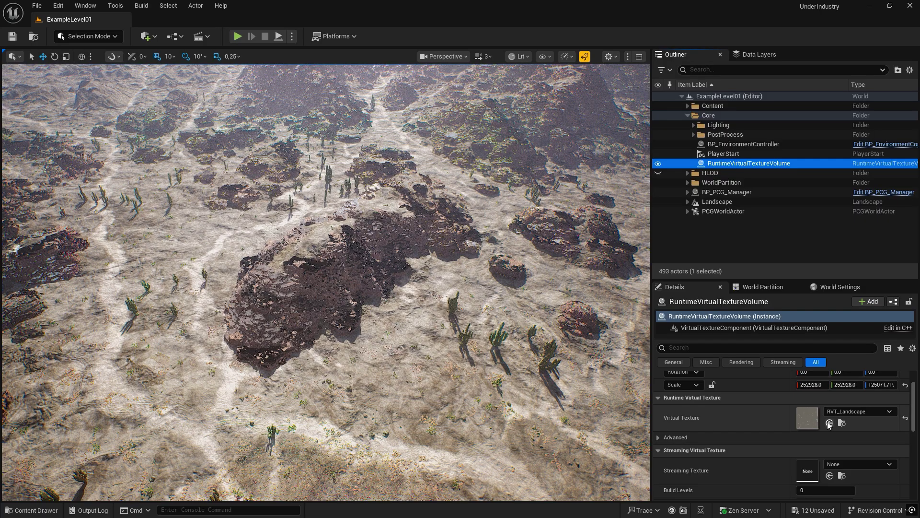
pyautogui.click(829, 423)
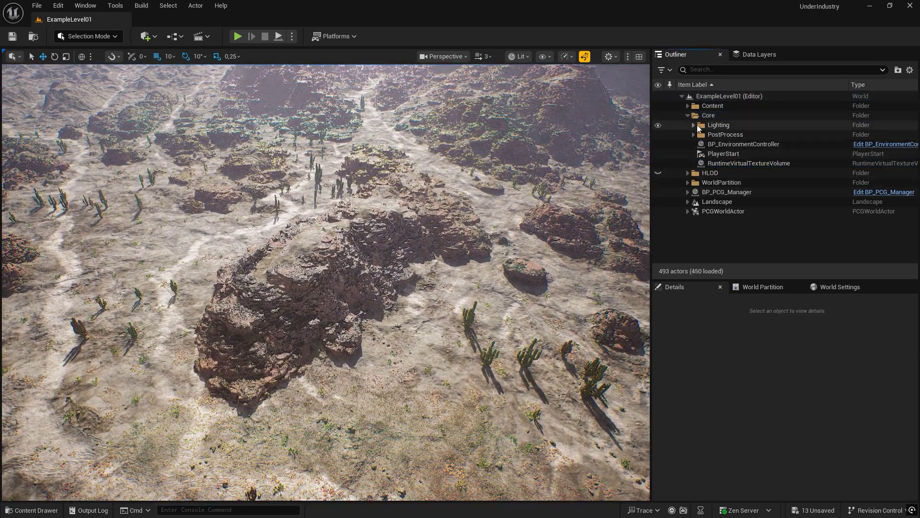
pyautogui.click(688, 115)
# Select the Landscape and create its runtime virtual texture volumes.
pyautogui.click(713, 156)
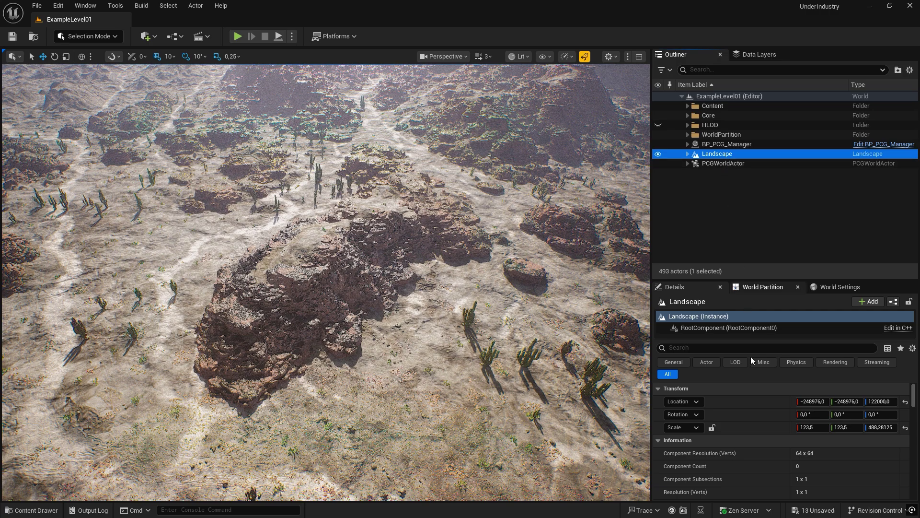
pyautogui.scroll(-5, 759, 416)
pyautogui.scroll(-5, 759, 416)
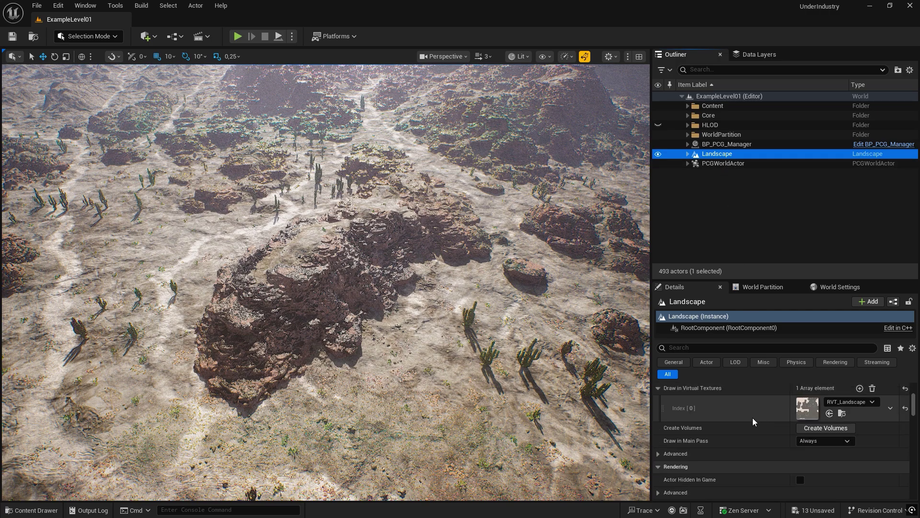
pyautogui.scroll(1, 755, 420)
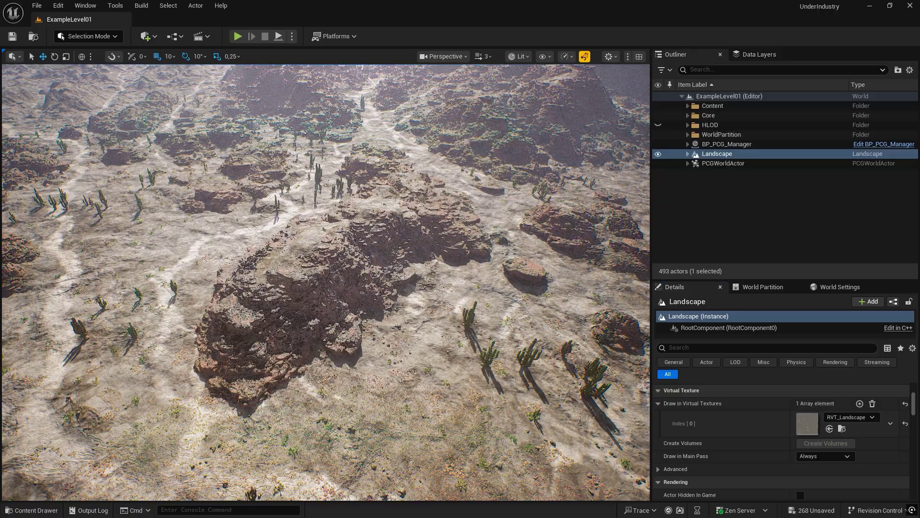
pyautogui.moveTo(364, 288); pyautogui.dragTo(326, 283, button='right')
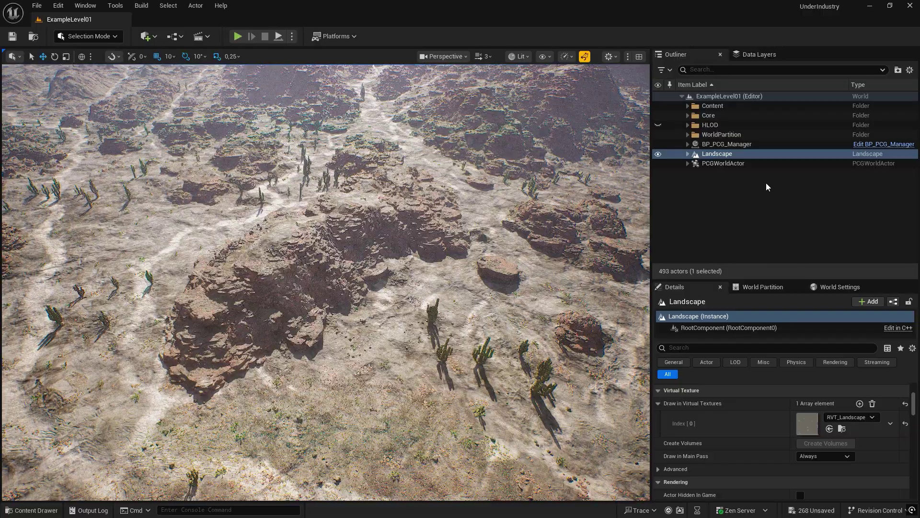
pyautogui.click(727, 154)
pyautogui.scroll(-5, 773, 405)
pyautogui.scroll(-6, 774, 407)
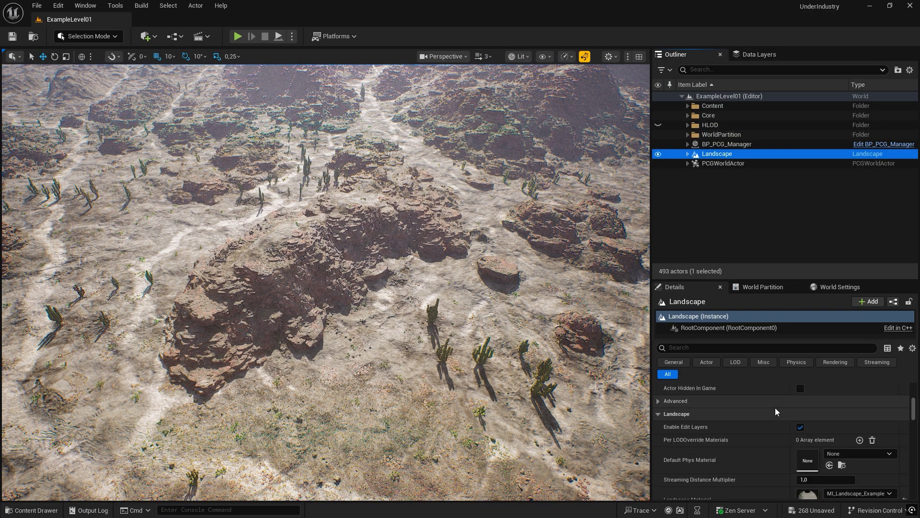
# Point M_Landscape_Example's displacement virtual texture sample at RVT_Landscape_Disp and apply the change.
pyautogui.doubleClick(813, 436)
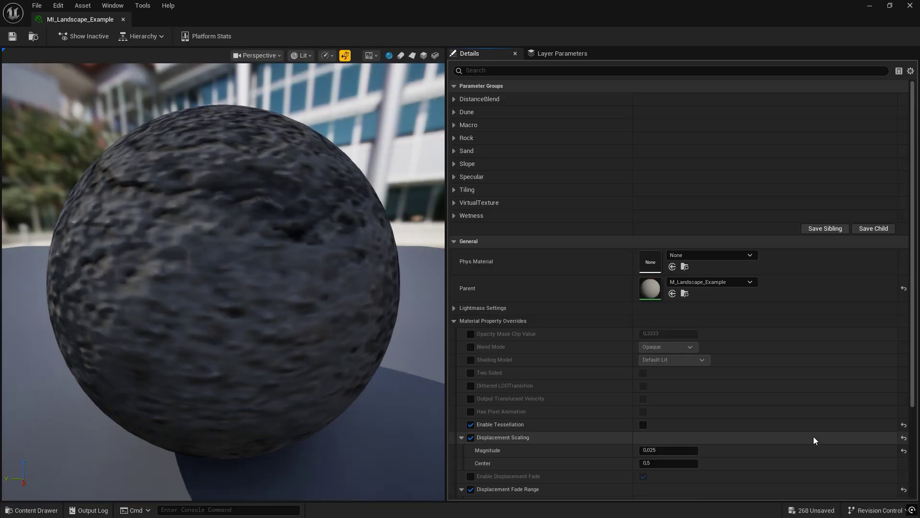
pyautogui.doubleClick(652, 289)
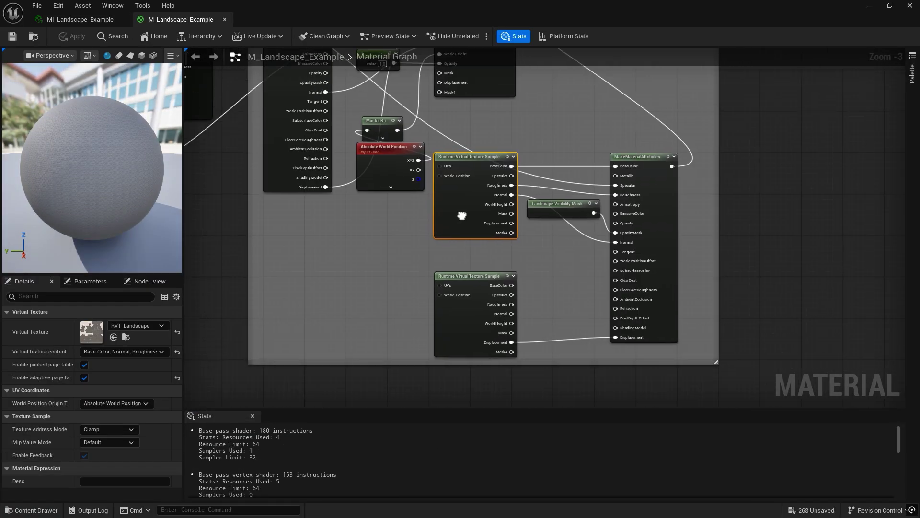
pyautogui.moveTo(461, 215)
pyautogui.mouseDown(button='right')
pyautogui.moveTo(444, 185)
pyautogui.moveTo(439, 238)
pyautogui.mouseUp(button='right')
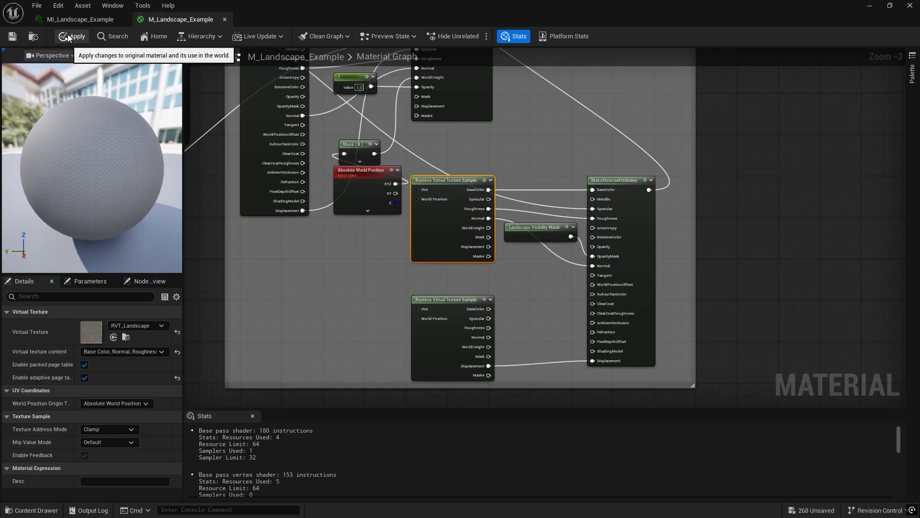
pyautogui.click(127, 337)
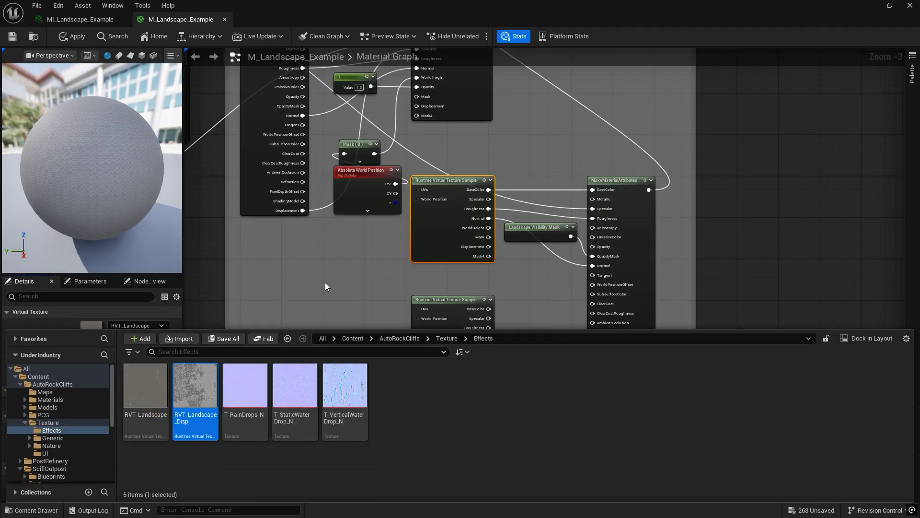
pyautogui.moveTo(454, 355); pyautogui.dragTo(449, 307, button='right')
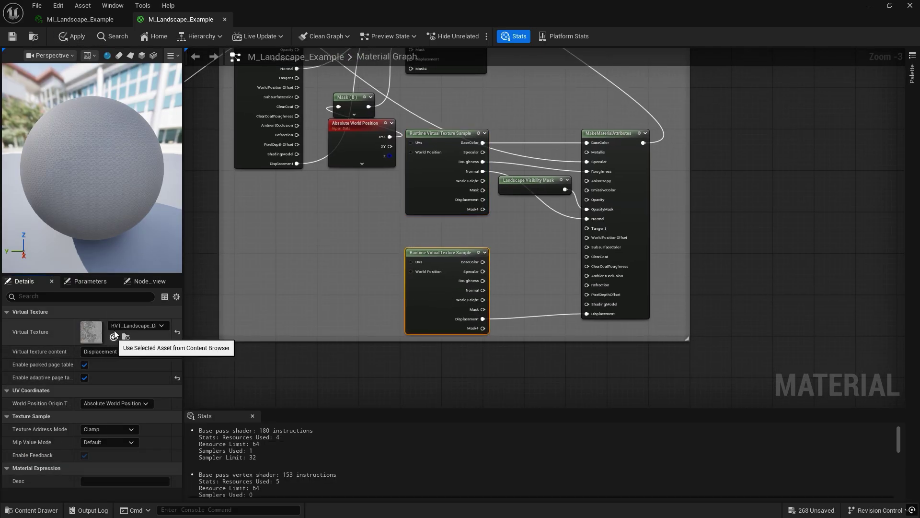
pyautogui.click(79, 38)
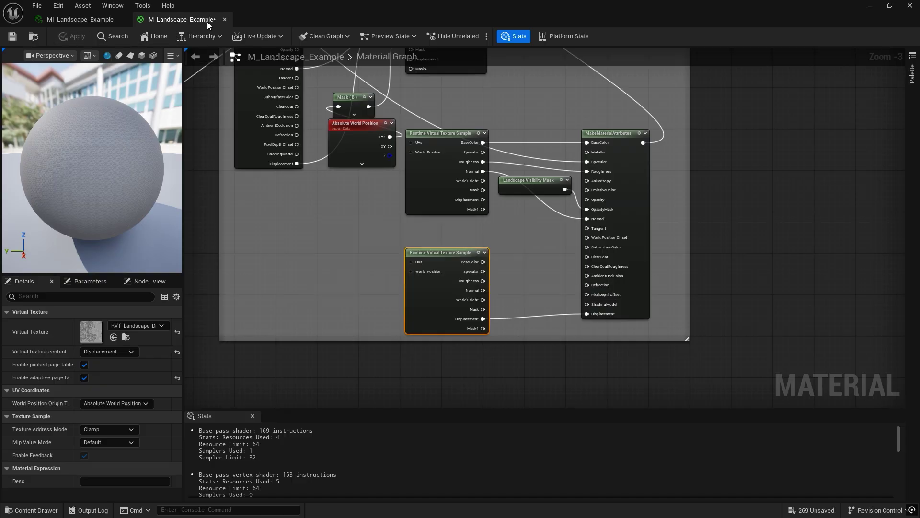
pyautogui.click(224, 20)
pyautogui.click(122, 19)
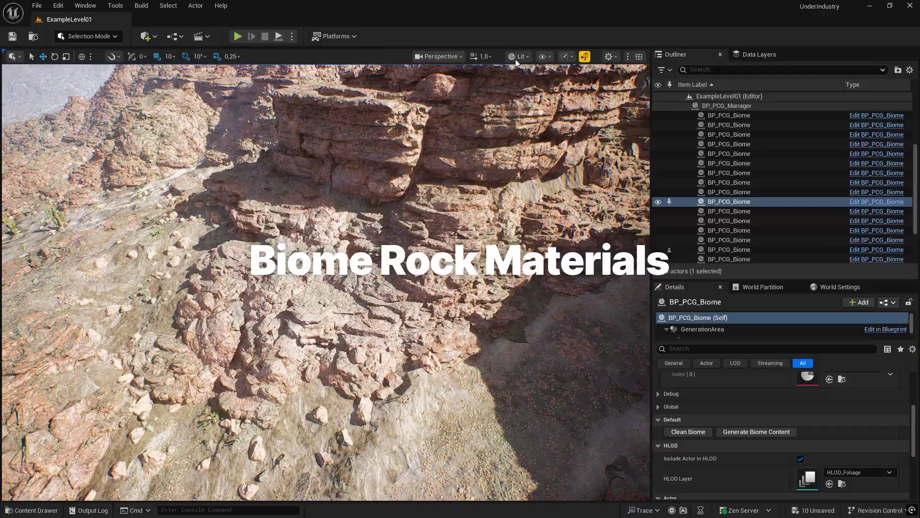
# Switch the viewport to Unlit and browse to the Rocks material instances folder.
pyautogui.click(516, 59)
pyautogui.click(537, 103)
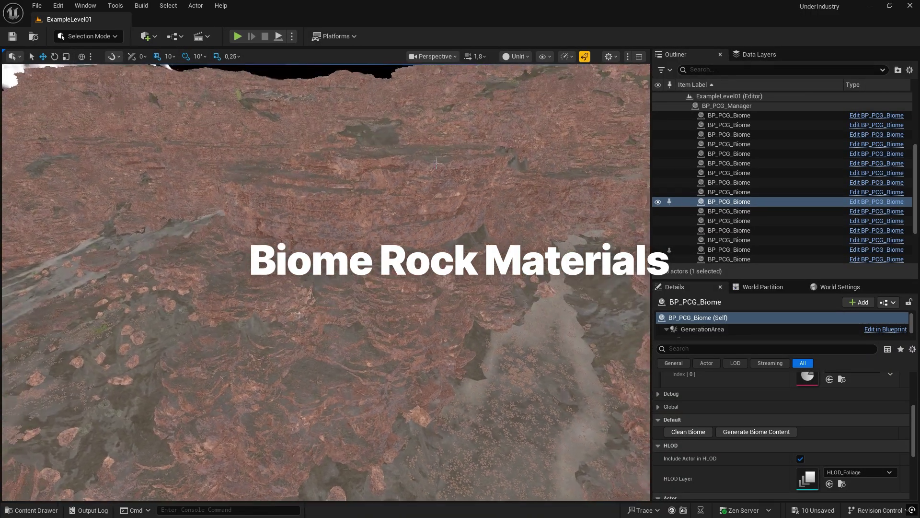
pyautogui.hotkey('ctrl', 'space')
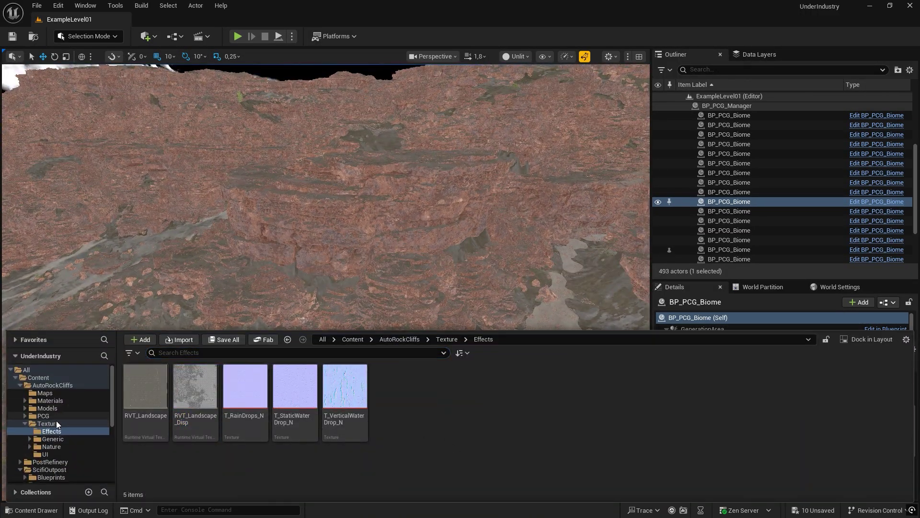
pyautogui.doubleClick(56, 422)
pyautogui.doubleClick(51, 401)
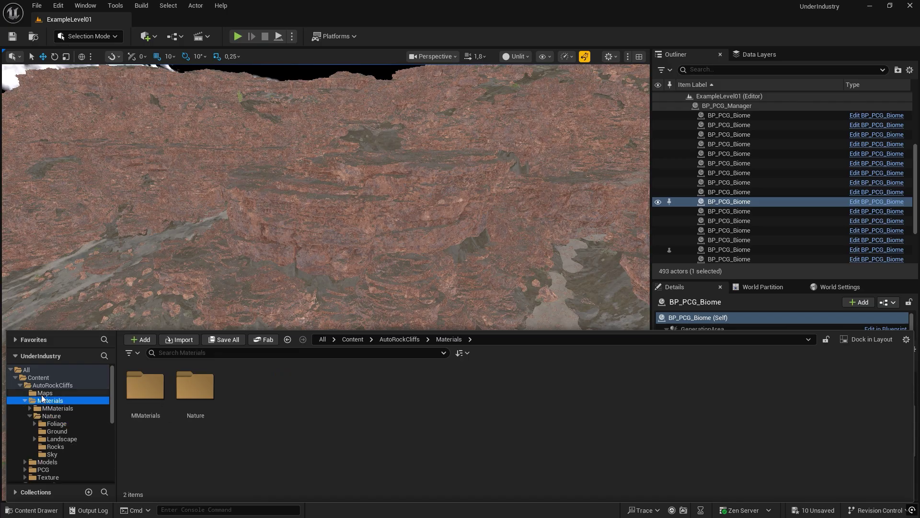
pyautogui.click(72, 444)
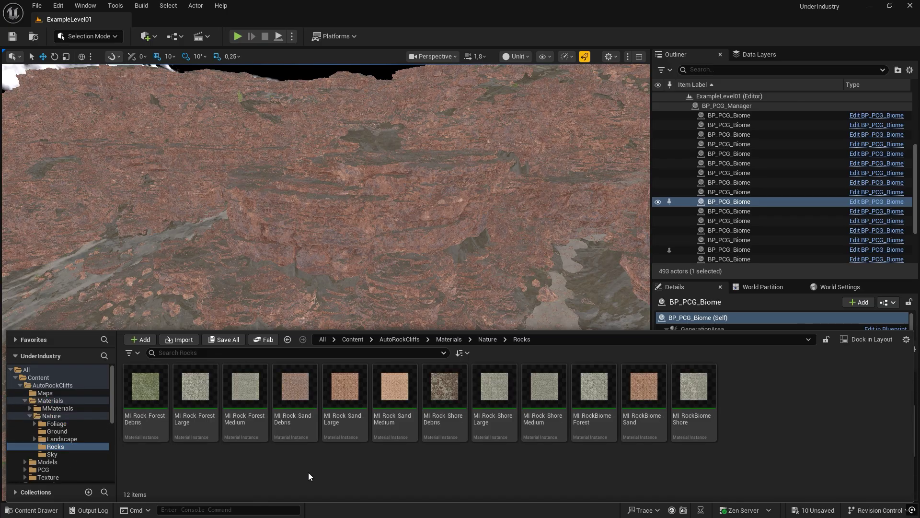
# Select MI_Rock_Sand_Debris, MI_Rock_Sand_Large, MI_Rock_Sand_Medium and MI_RockBiome_Sand together.
pyautogui.click(306, 434)
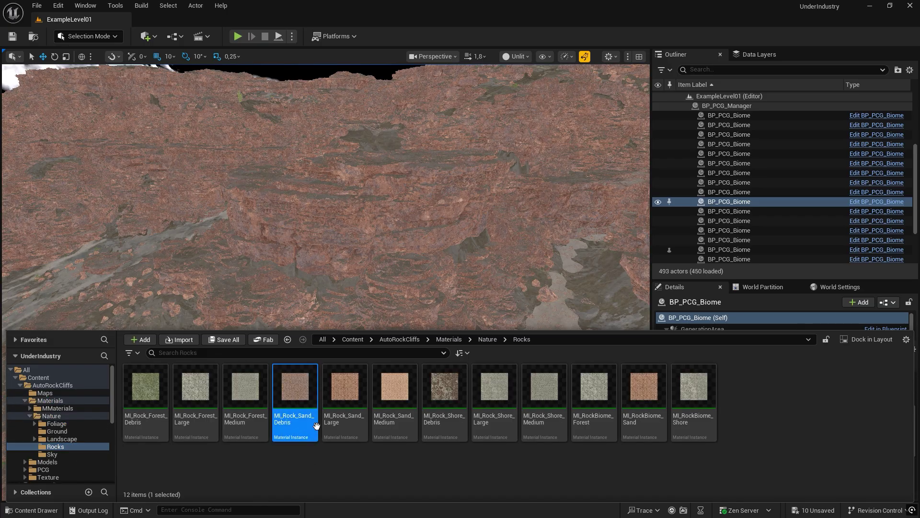
pyautogui.keyDown('ctrl'); pyautogui.click(344, 425); pyautogui.keyUp('ctrl')
pyautogui.keyDown('ctrl'); pyautogui.click(381, 421); pyautogui.keyUp('ctrl')
pyautogui.keyDown('ctrl'); pyautogui.click(643, 417); pyautogui.keyUp('ctrl')
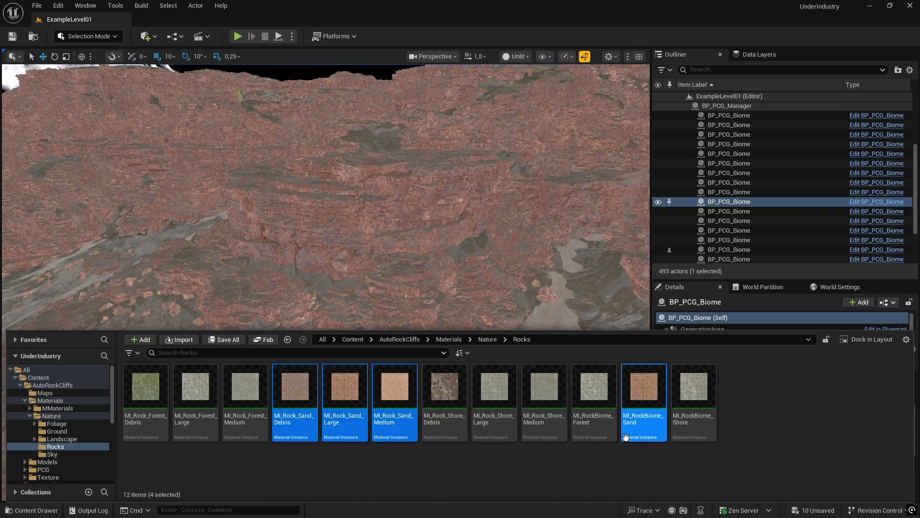
# Duplicate the four sand rock materials and rename the debris copy to MI_Rock_Dryness_Debris.
pyautogui.rightClick(645, 408)
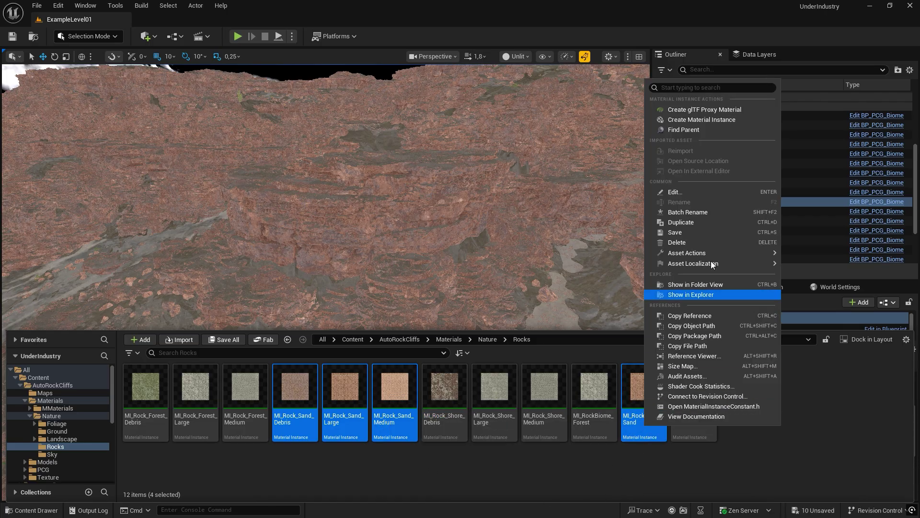
pyautogui.click(703, 221)
pyautogui.click(352, 441)
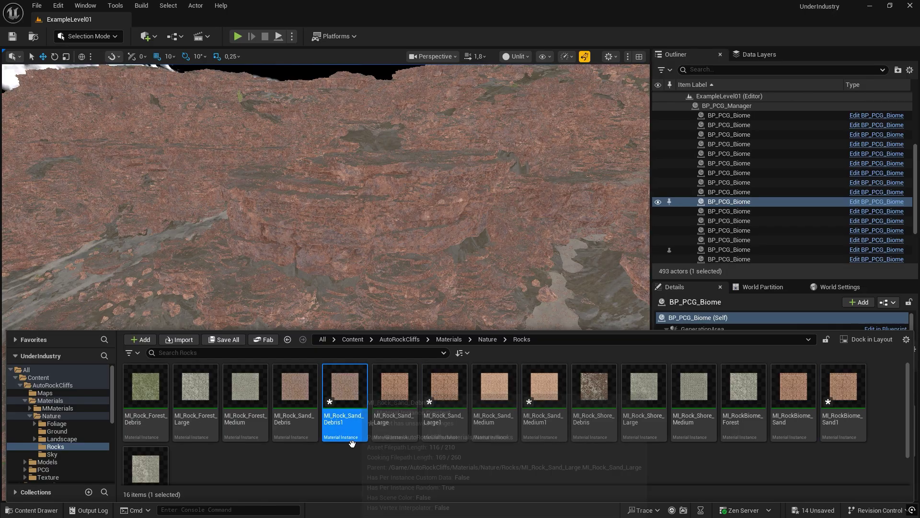
pyautogui.press('F2')
pyautogui.write('Dr_Debris')
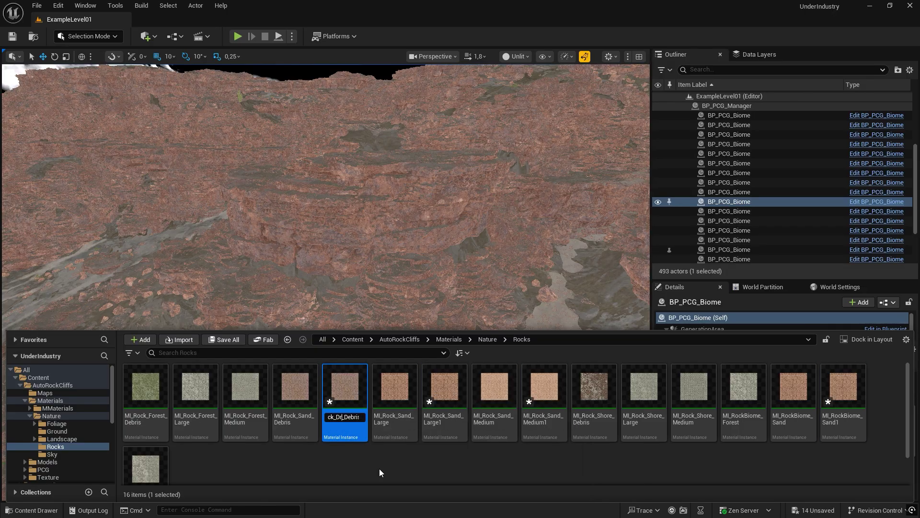
pyautogui.write('yness')
pyautogui.press('Return')
# Rename the large and medium copies to MI_Rock_Dryness_Large and MI_Rock_Dryness_Medium.
pyautogui.click(445, 427)
pyautogui.press('F2')
pyautogui.write('D_Large')
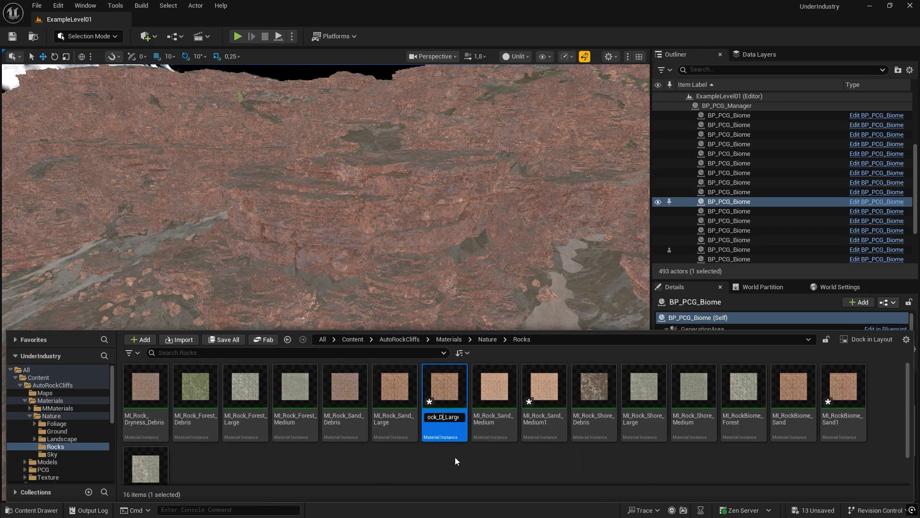
pyautogui.write('ryness')
pyautogui.press('Return')
pyautogui.click(544, 421)
pyautogui.press('F2')
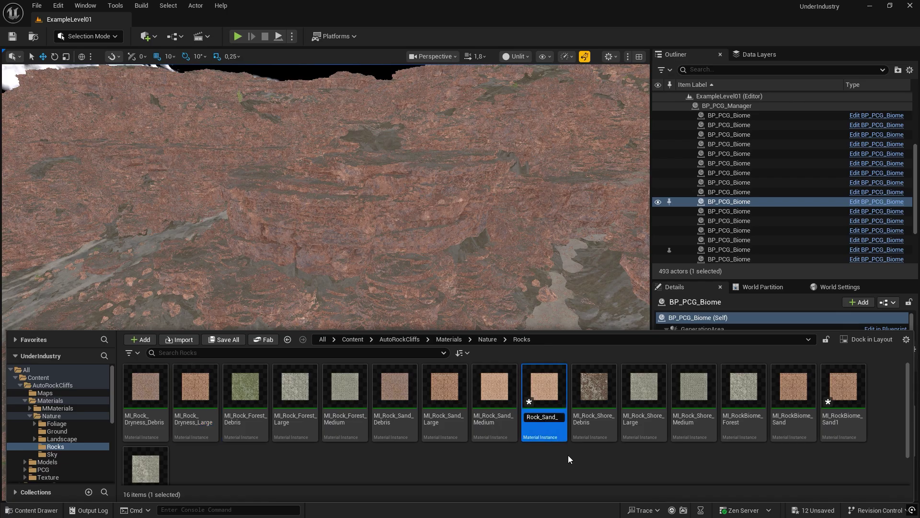
pyautogui.write('Dryness')
pyautogui.press('Return')
# Rename the biome copy to MI_RockBiome_Dryness and clear the selection.
pyautogui.click(858, 417)
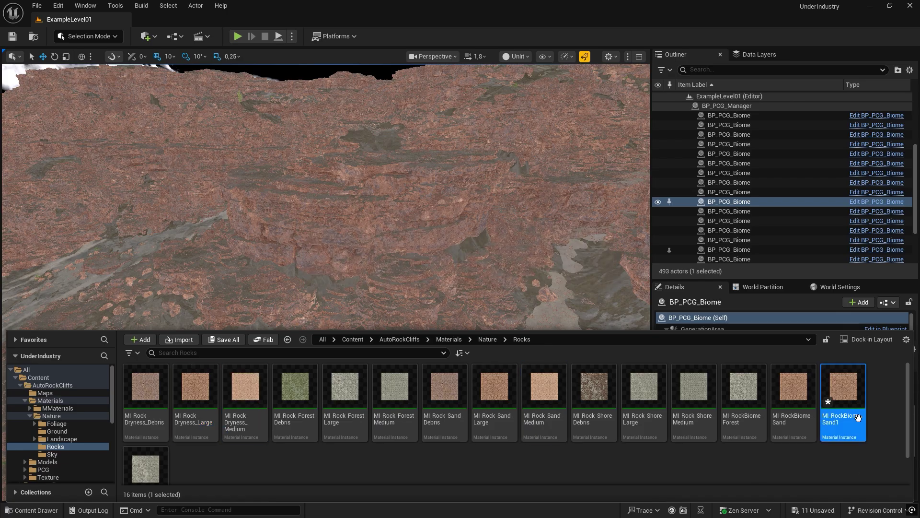
pyautogui.rightClick(858, 418)
pyautogui.click(828, 206)
pyautogui.press('BackSpace')
pyautogui.press('BackSpace')
pyautogui.press('BackSpace')
pyautogui.write('D')
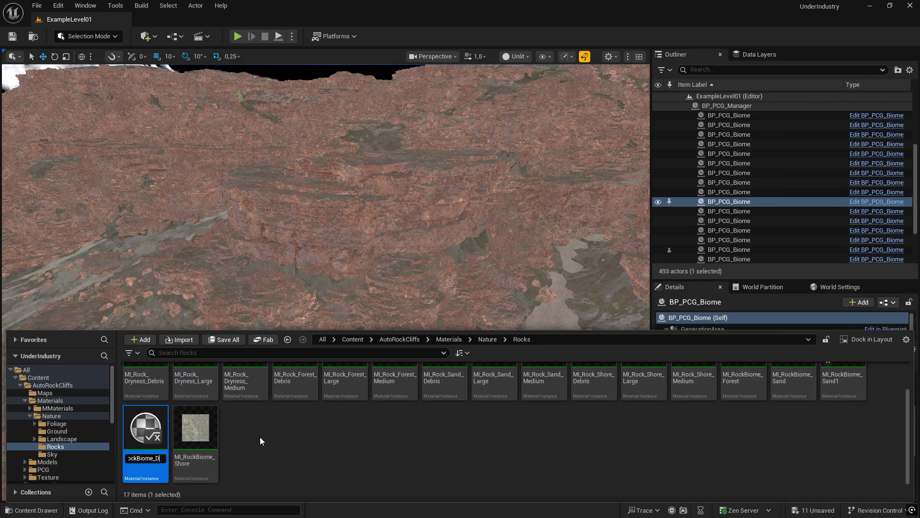
pyautogui.write('ryness')
pyautogui.press('Return')
pyautogui.click(357, 459)
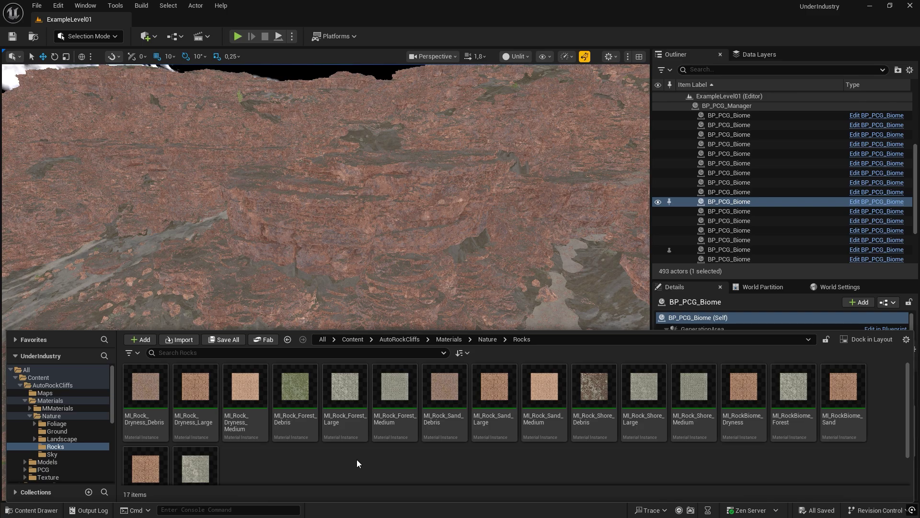
# Parent MI_Rock_Dryness_Debris to MI_Rock_Dryness_Large, and MI_Rock_Dryness_Large to MI_RockBiome_Dryness.
pyautogui.doubleClick(165, 434)
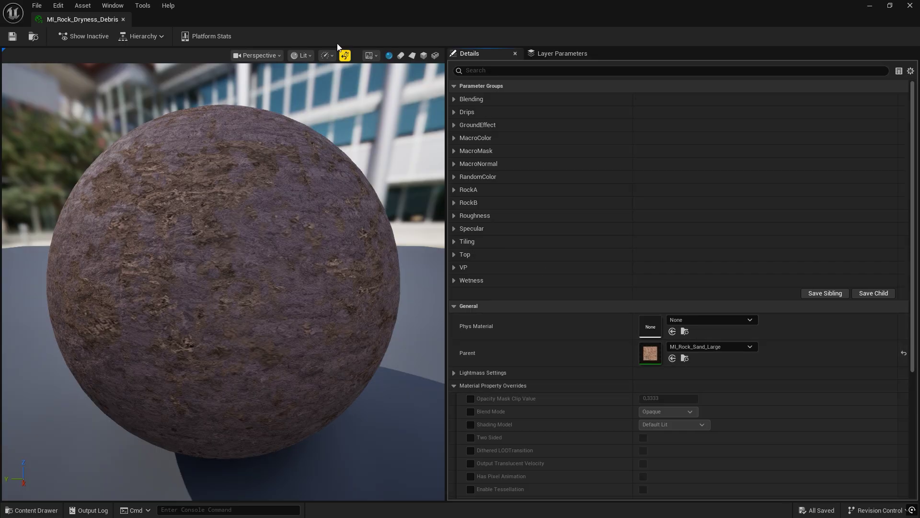
pyautogui.click(685, 359)
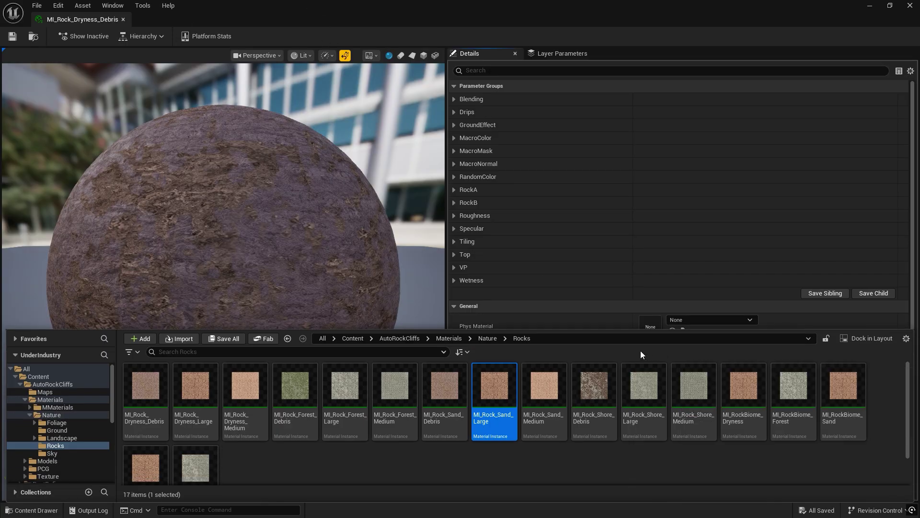
pyautogui.moveTo(207, 424); pyautogui.dragTo(690, 342)
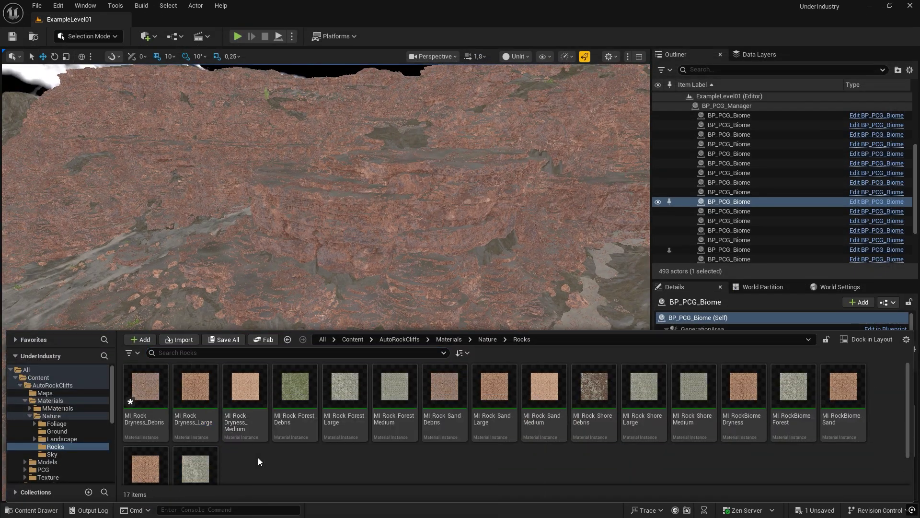
pyautogui.doubleClick(196, 388)
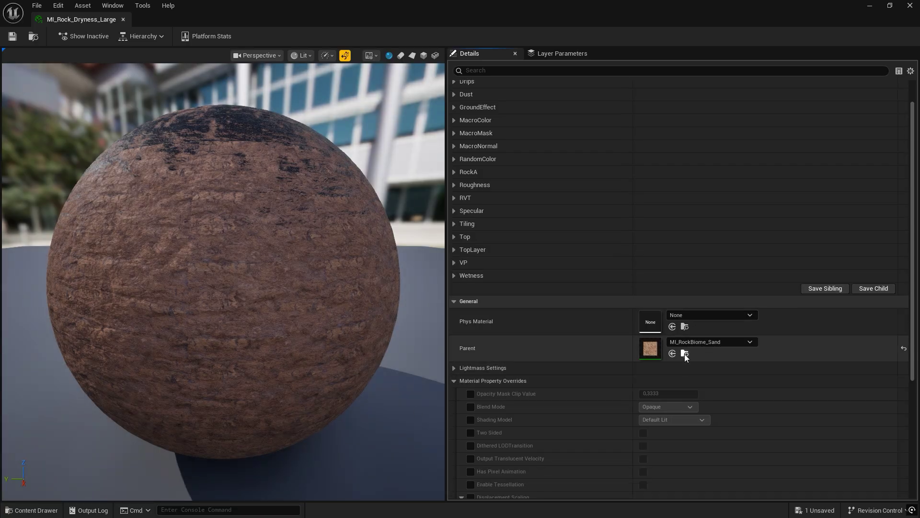
pyautogui.click(685, 354)
pyautogui.click(730, 407)
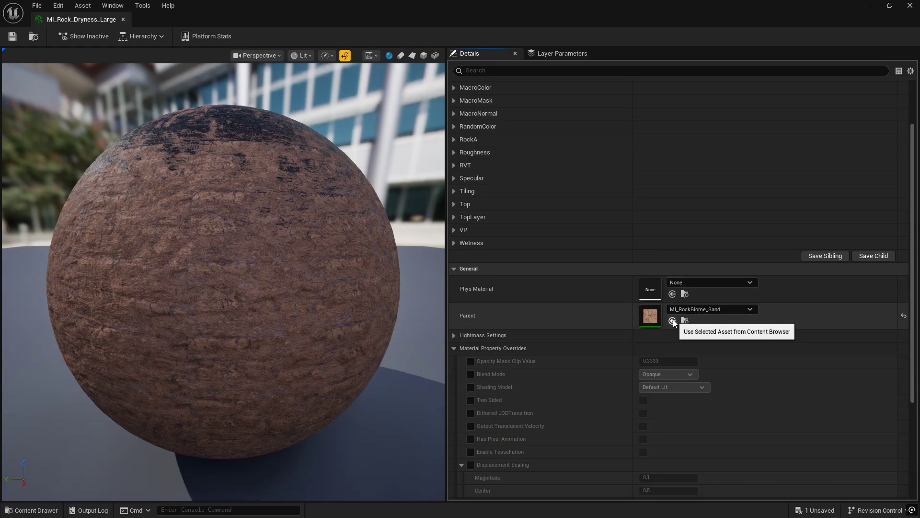
pyautogui.click(673, 320)
pyautogui.click(123, 19)
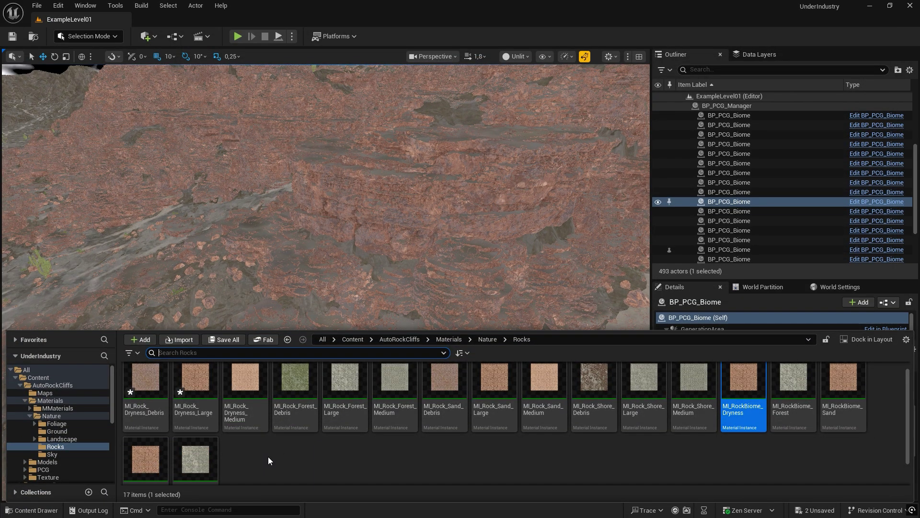
# Set MI_Rock_Dryness_Medium's parent to MI_Rock_Dryness_Large.
pyautogui.doubleClick(245, 381)
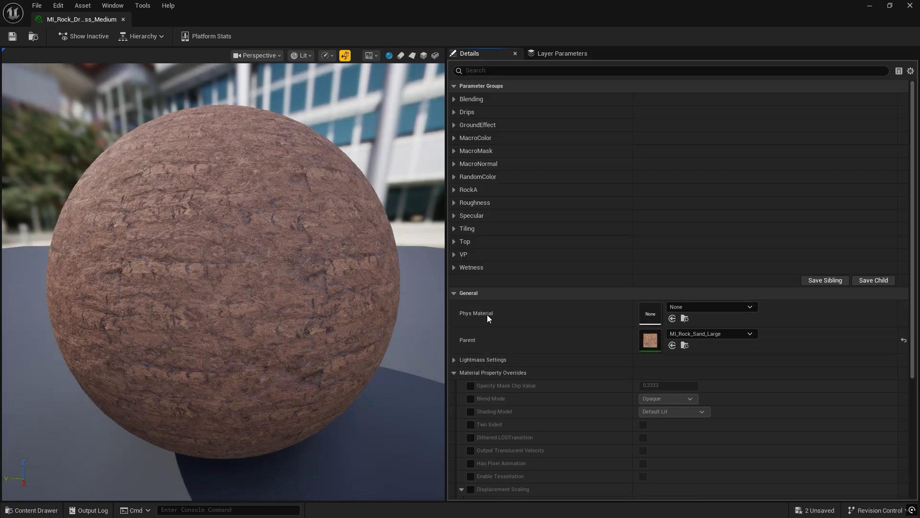
pyautogui.click(685, 345)
pyautogui.moveTo(195, 460)
pyautogui.mouseDown()
pyautogui.moveTo(602, 239)
pyautogui.moveTo(671, 334)
pyautogui.mouseUp()
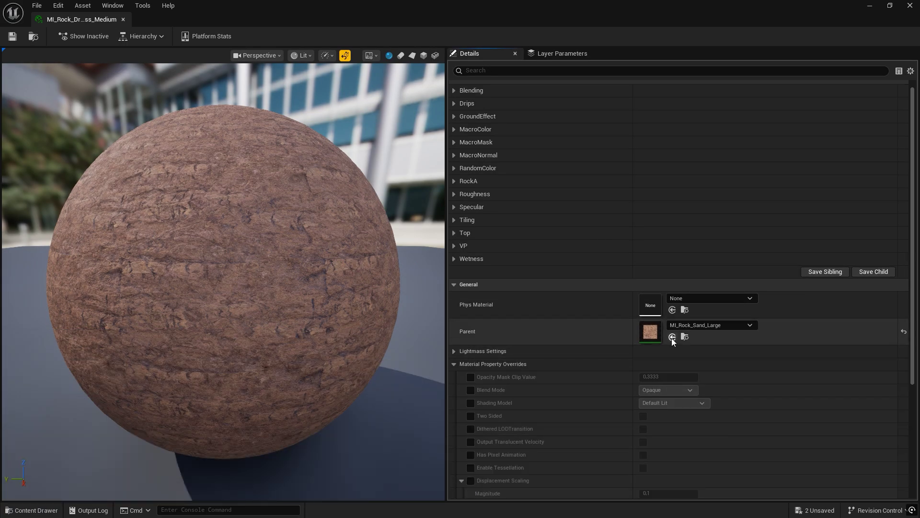
pyautogui.click(124, 19)
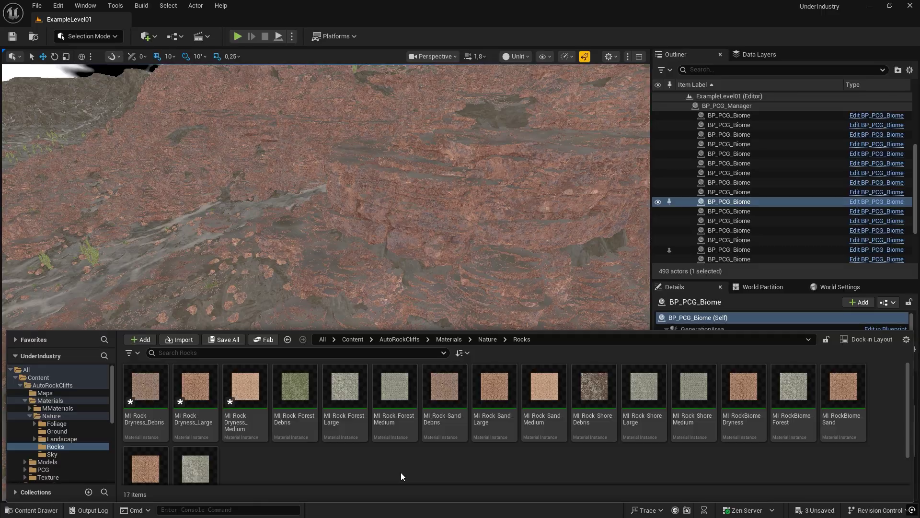
# Open the BP_RockPreset_Dryness data asset from PCG Blueprints and expand its Rock Material Control settings.
pyautogui.keyDown('ctrl'); pyautogui.click(48, 400); pyautogui.keyUp('ctrl')
pyautogui.click(25, 400)
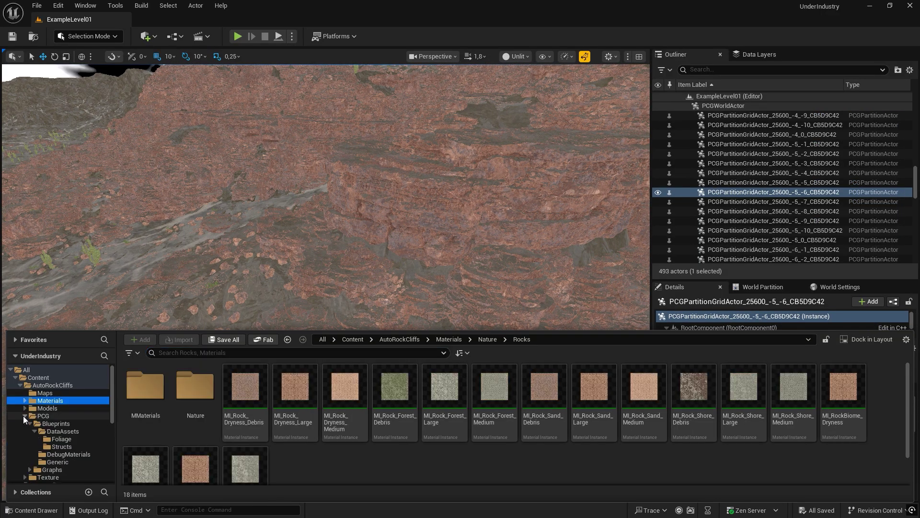
pyautogui.click(25, 416)
pyautogui.click(47, 446)
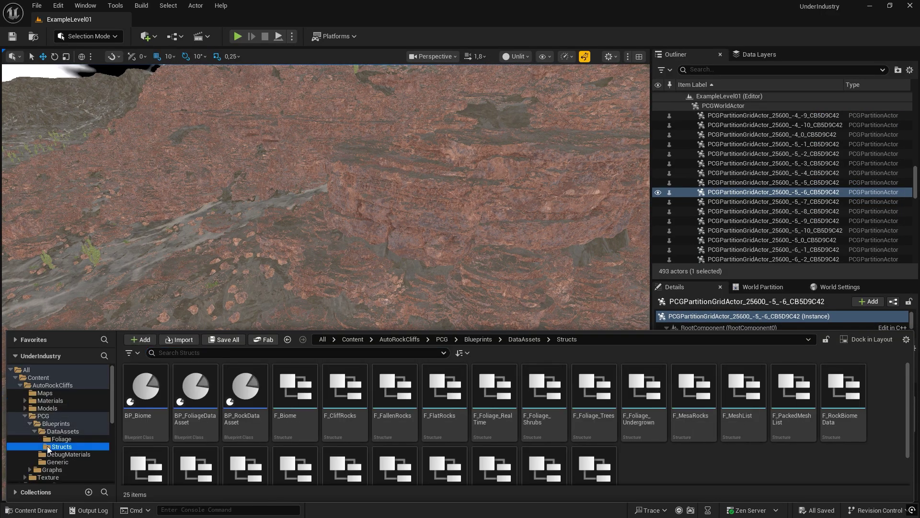
pyautogui.click(59, 432)
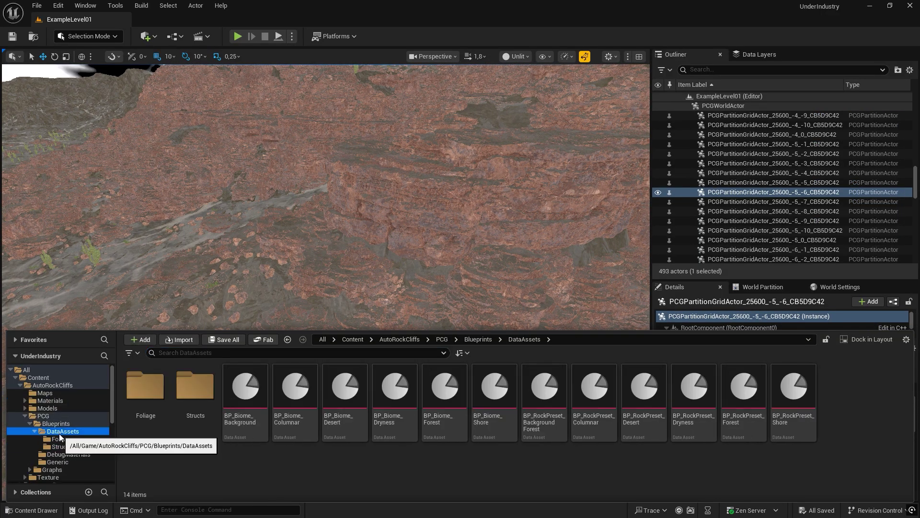
pyautogui.doubleClick(682, 429)
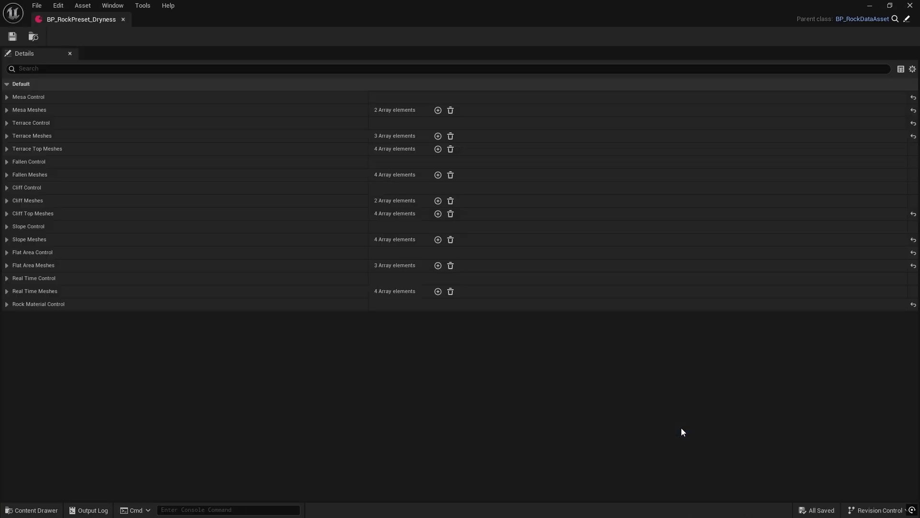
pyautogui.click(168, 305)
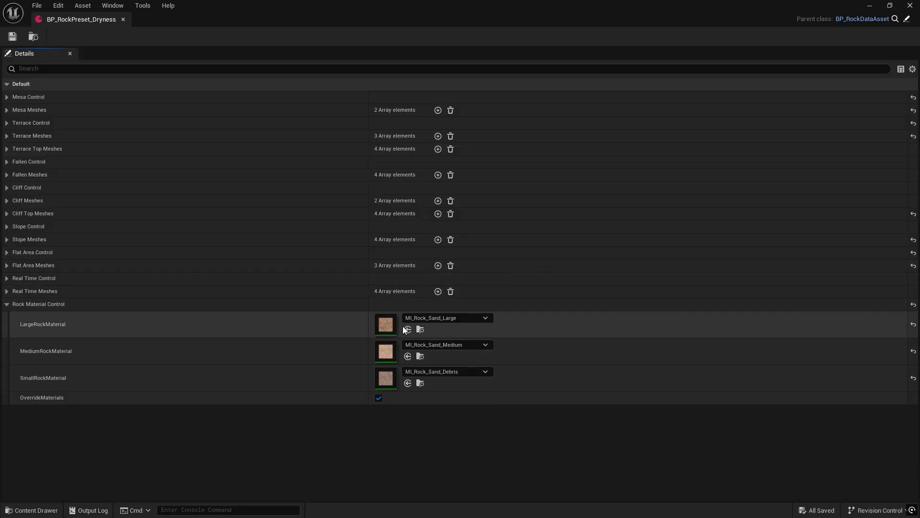
# Assign MI_Rock_Dryness_Large, _Medium and _Debris to the large, medium and small rock slots.
pyautogui.click(420, 330)
pyautogui.moveTo(195, 386); pyautogui.dragTo(412, 334)
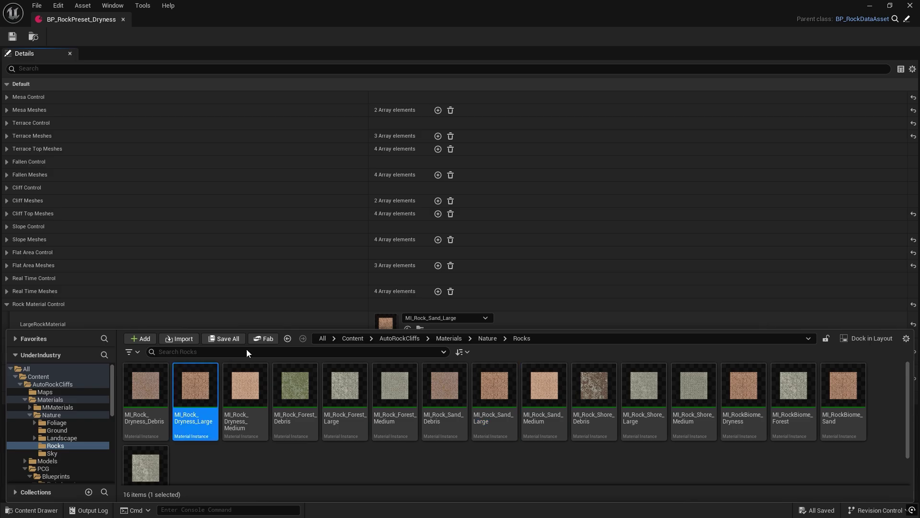
pyautogui.click(407, 331)
pyautogui.click(421, 357)
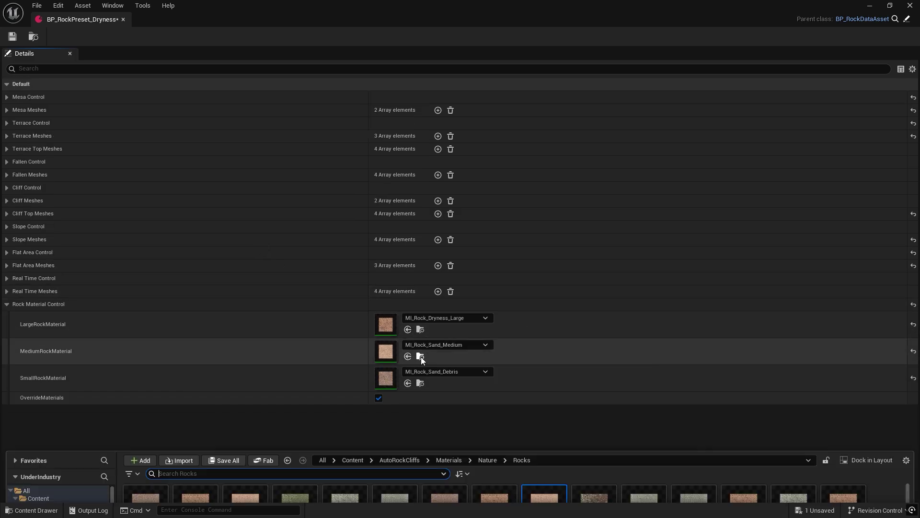
pyautogui.click(245, 386)
pyautogui.moveTo(281, 356); pyautogui.dragTo(408, 350)
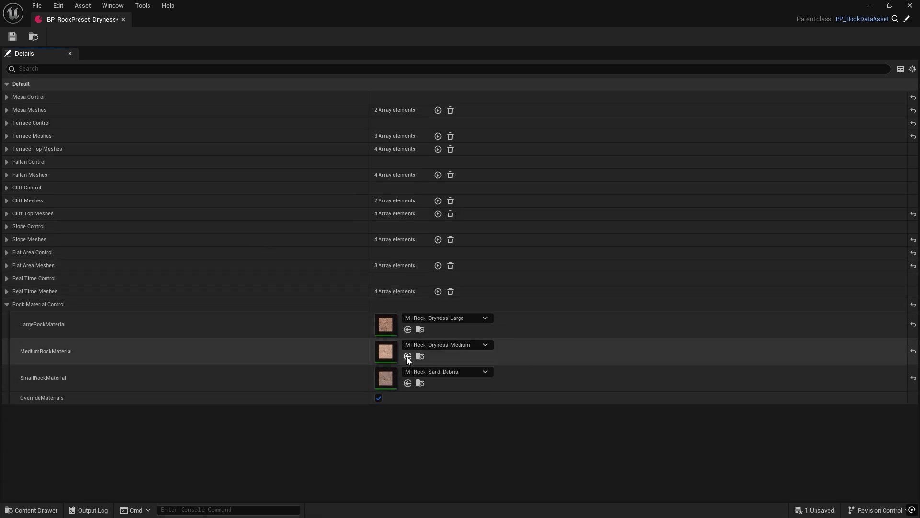
pyautogui.click(422, 381)
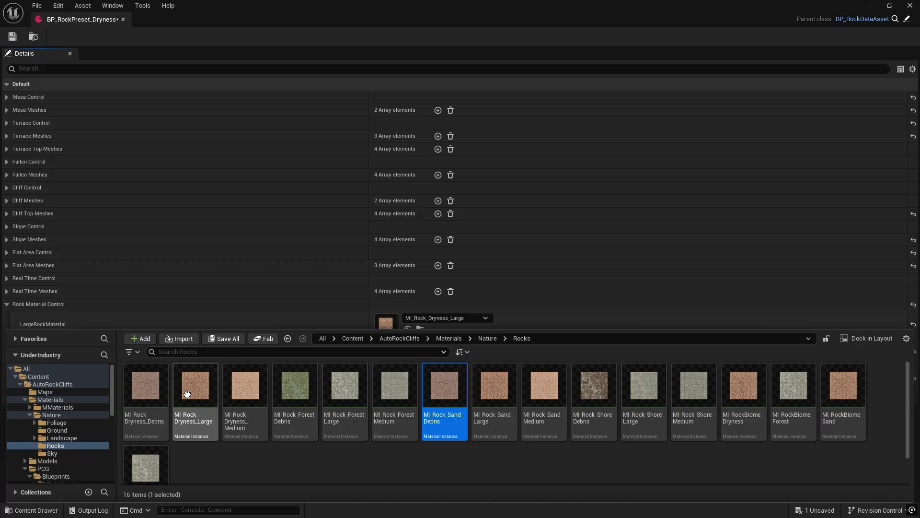
pyautogui.moveTo(146, 386); pyautogui.dragTo(400, 376)
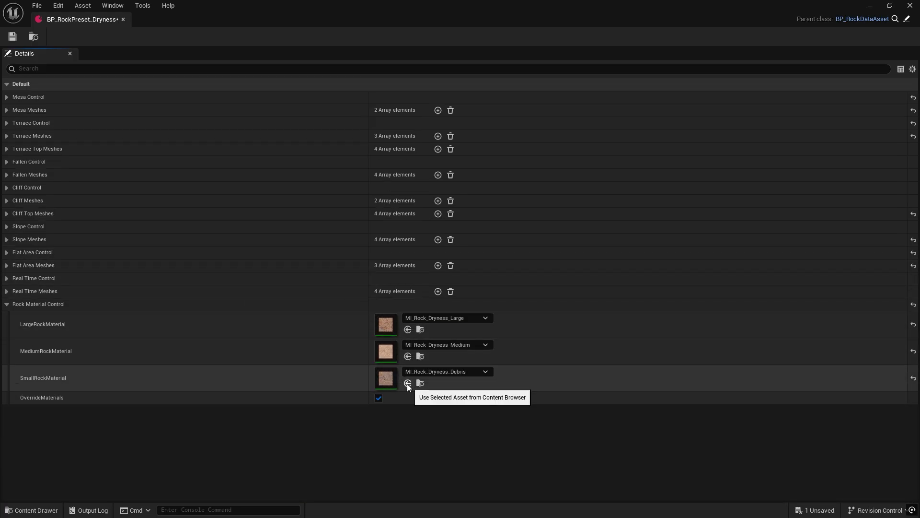
pyautogui.click(408, 384)
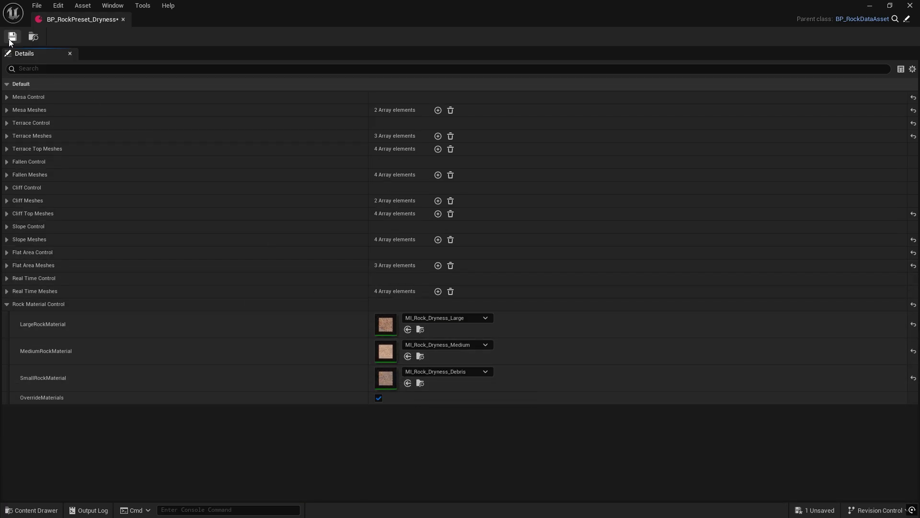
pyautogui.click(124, 20)
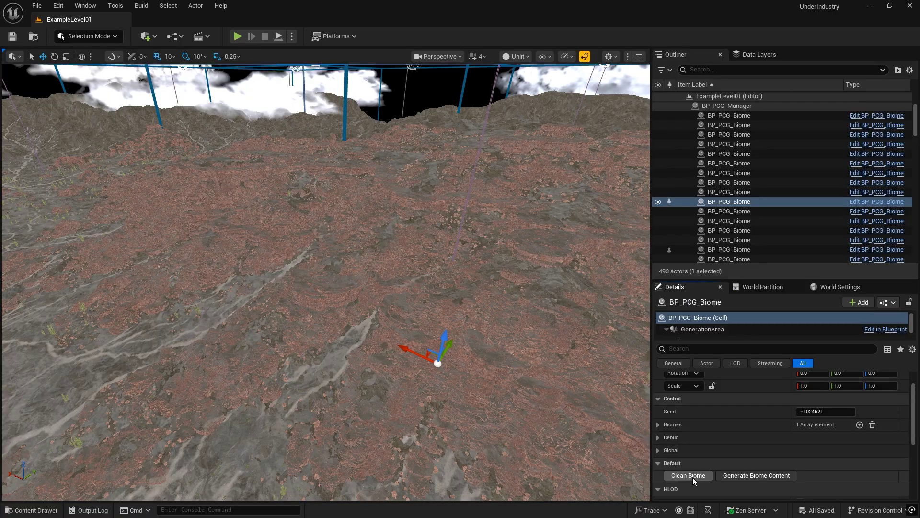
# Clean the biome content, then open MI_RockBiome_Dryness from the Rocks folder.
pyautogui.click(693, 476)
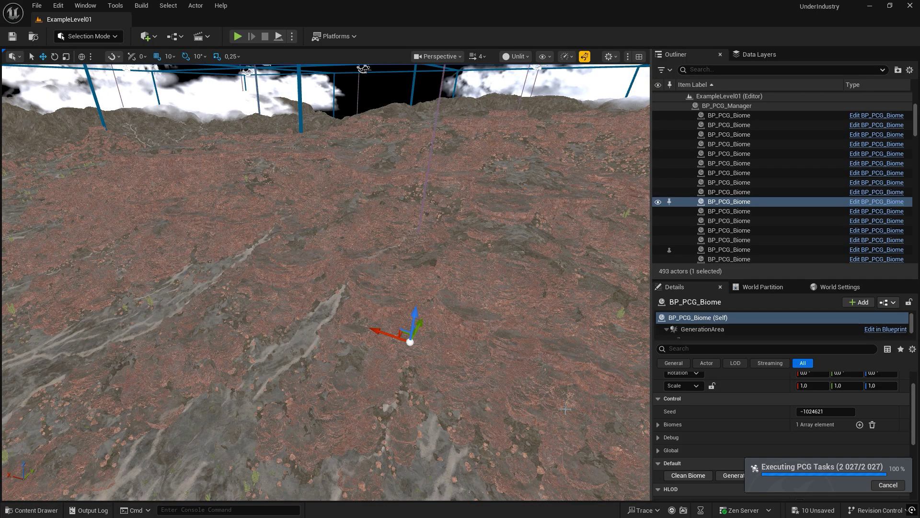
pyautogui.moveTo(537, 398); pyautogui.dragTo(537, 398, button='right')
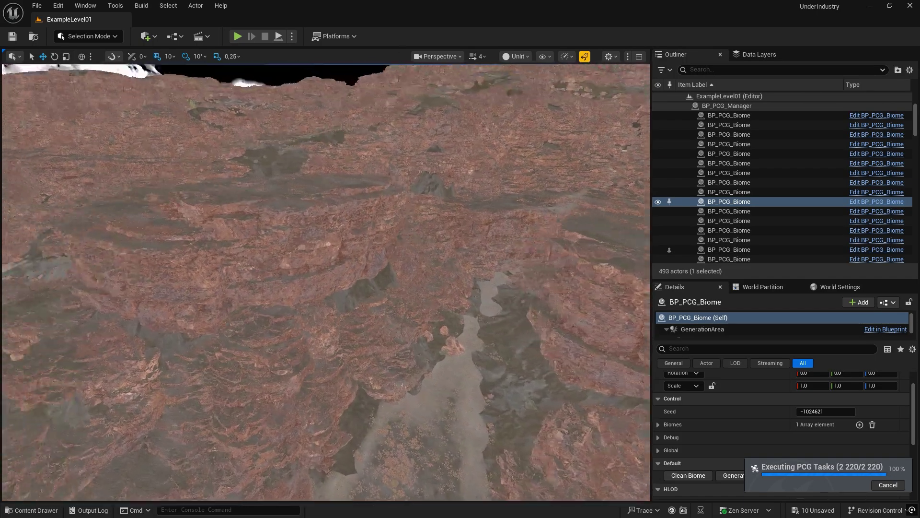
pyautogui.hotkey('ctrl', 'space')
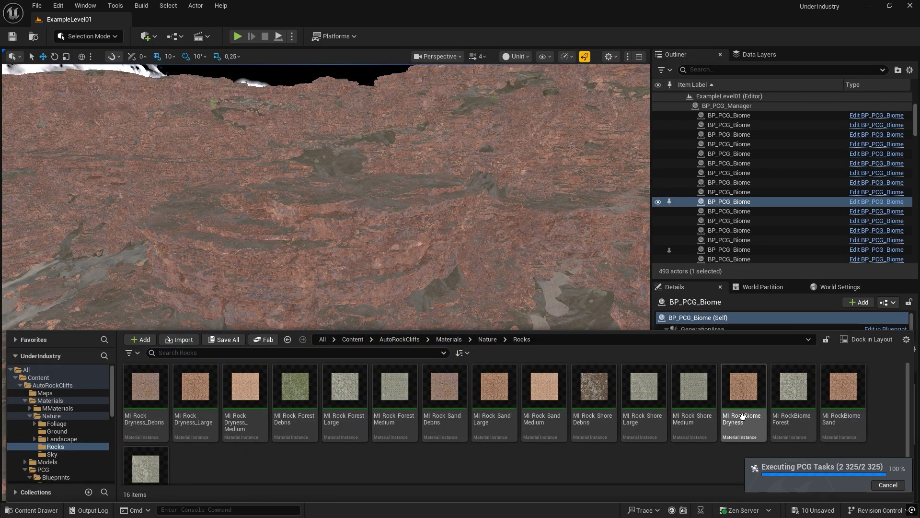
pyautogui.doubleClick(742, 416)
# Tile the material editor beside the viewport and desaturate MacroColor1 toward grey.
pyautogui.moveTo(432, 8)
pyautogui.mouseDown()
pyautogui.moveTo(710, 97)
pyautogui.moveTo(675, 20)
pyautogui.mouseUp()
pyautogui.press('super+Right')
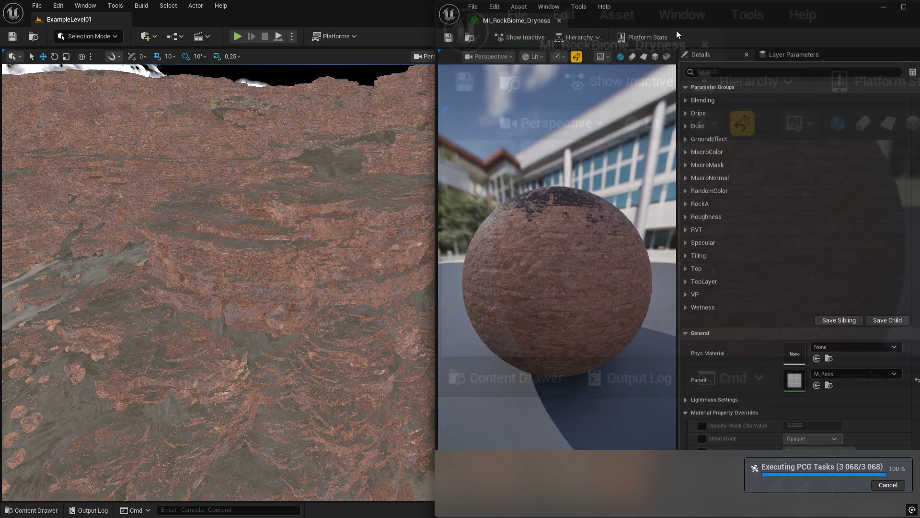
pyautogui.click(704, 151)
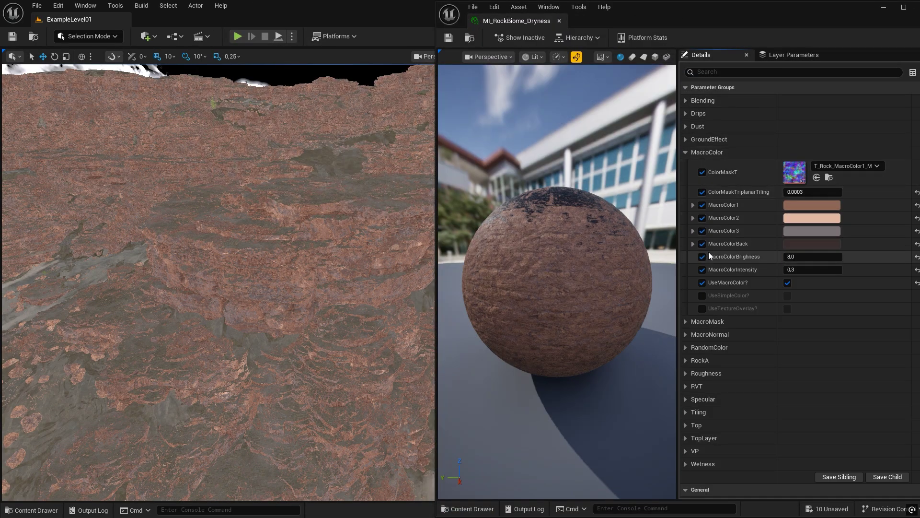
pyautogui.click(803, 205)
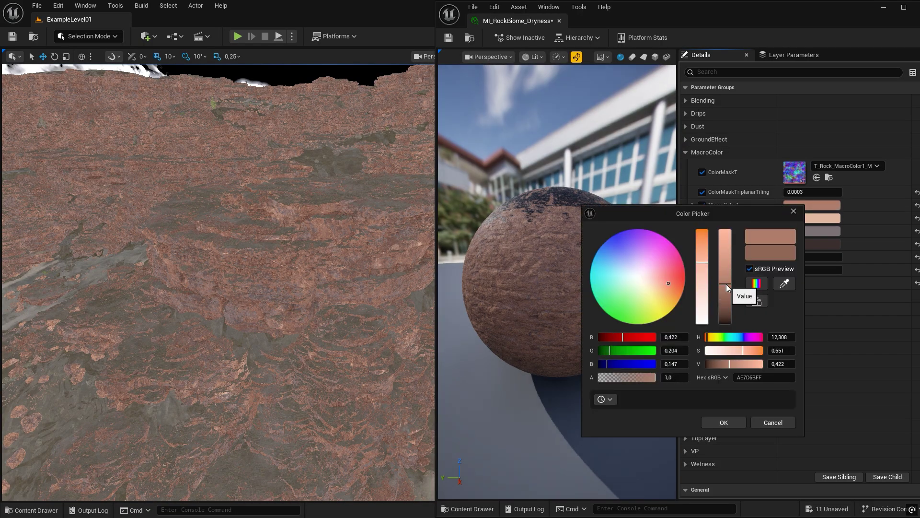
pyautogui.click(715, 420)
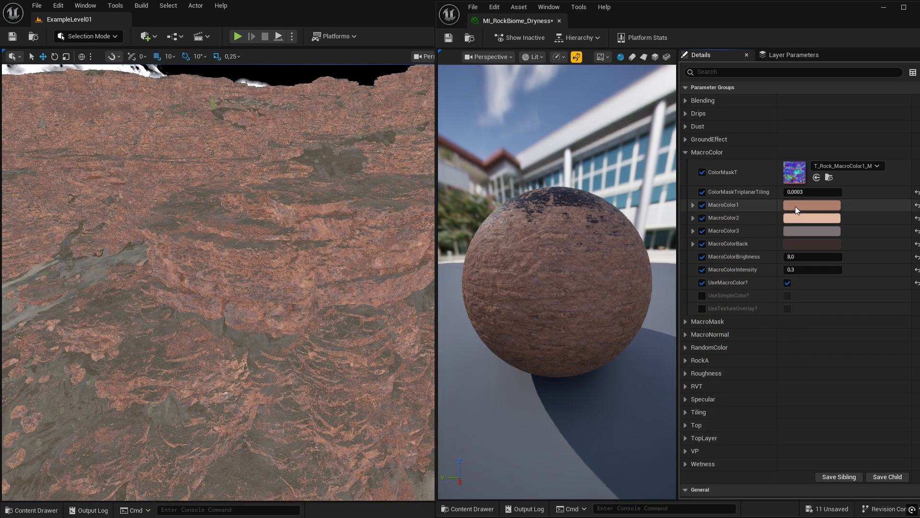
pyautogui.click(795, 207)
pyautogui.moveTo(705, 278); pyautogui.dragTo(705, 317)
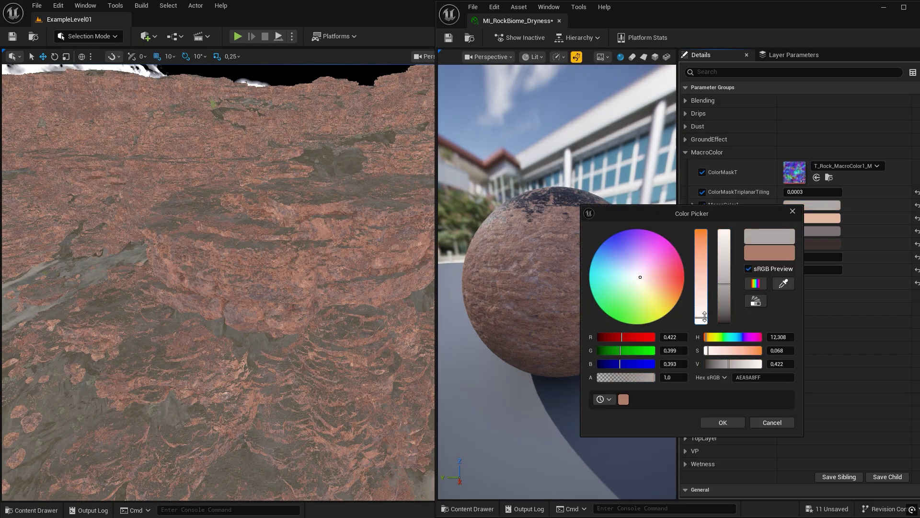
pyautogui.click(722, 423)
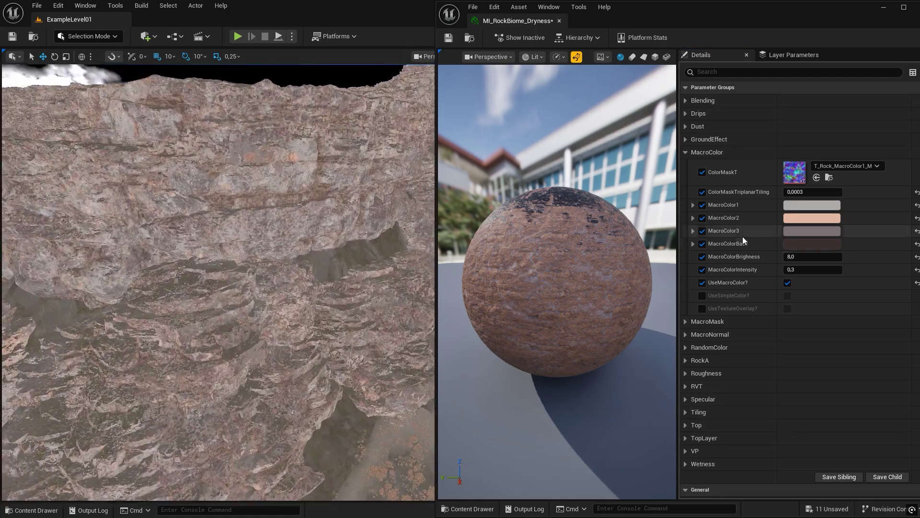
# Darken MacroColor1 to mid grey, make MacroColor2 pale cream, and set MacroColorBrightness about 6.76.
pyautogui.click(812, 205)
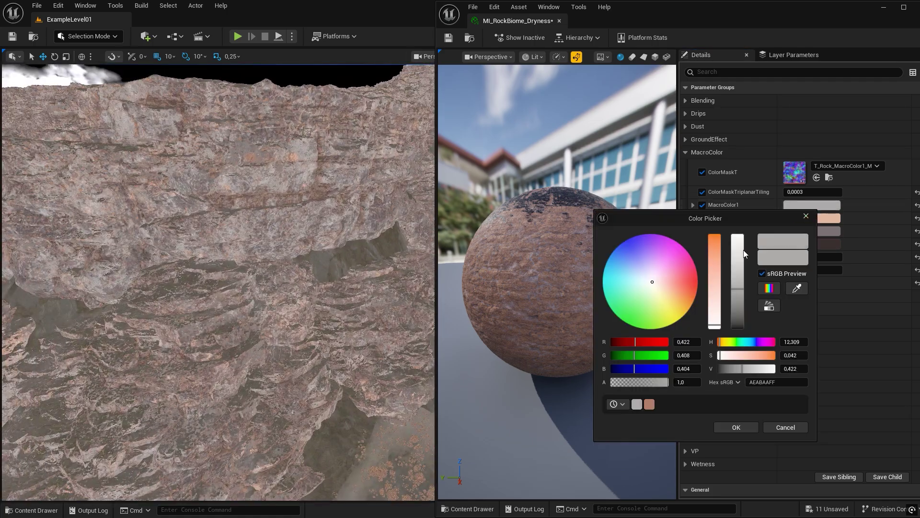
pyautogui.click(738, 295)
pyautogui.click(724, 425)
pyautogui.click(813, 218)
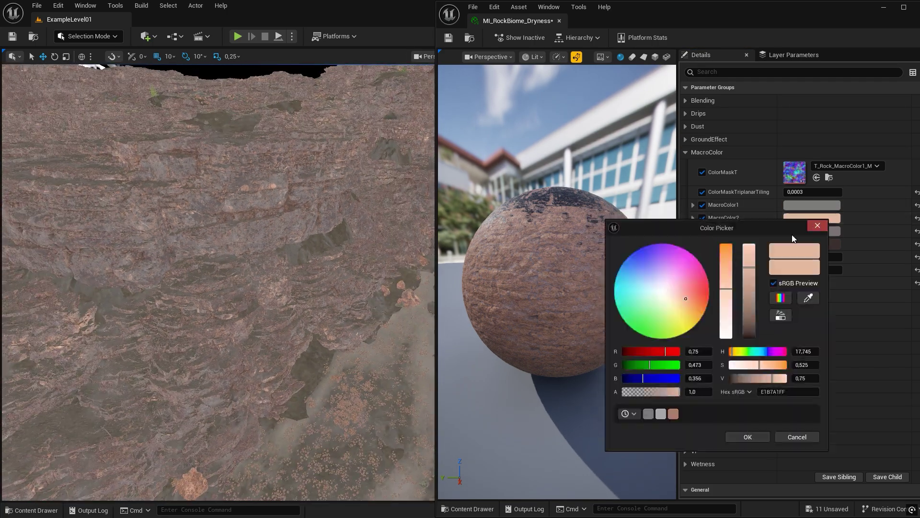
pyautogui.click(729, 437)
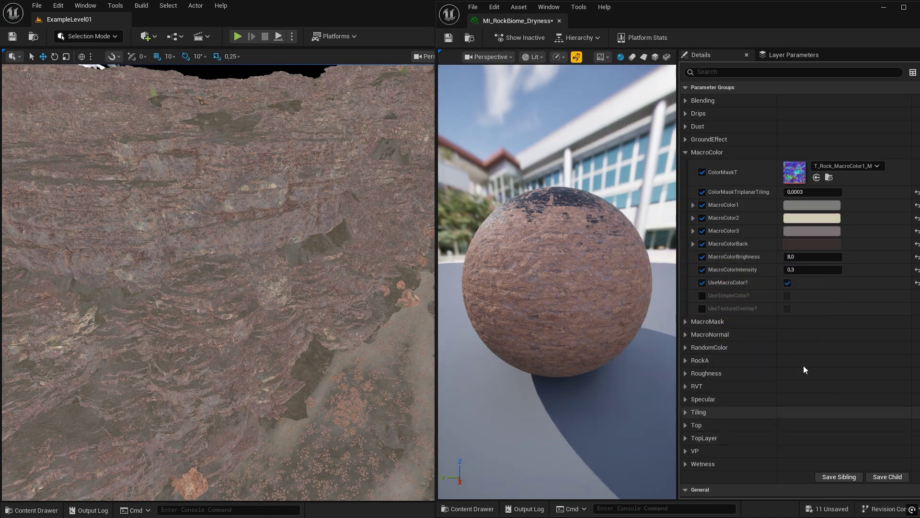
pyautogui.moveTo(815, 257); pyautogui.dragTo(811, 257)
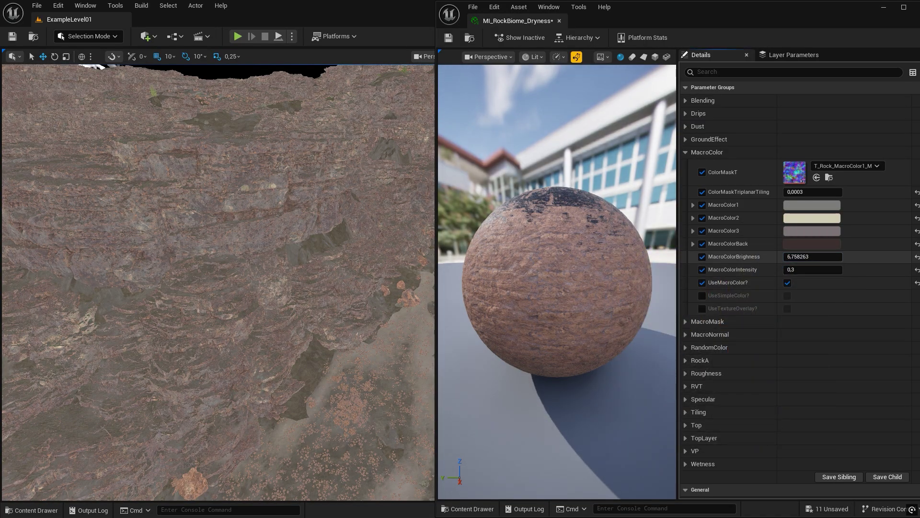
# Preview the recoloured canyon in Lit mode, return to Unlit, and save all assets.
pyautogui.moveTo(691, 38); pyautogui.dragTo(692, 185)
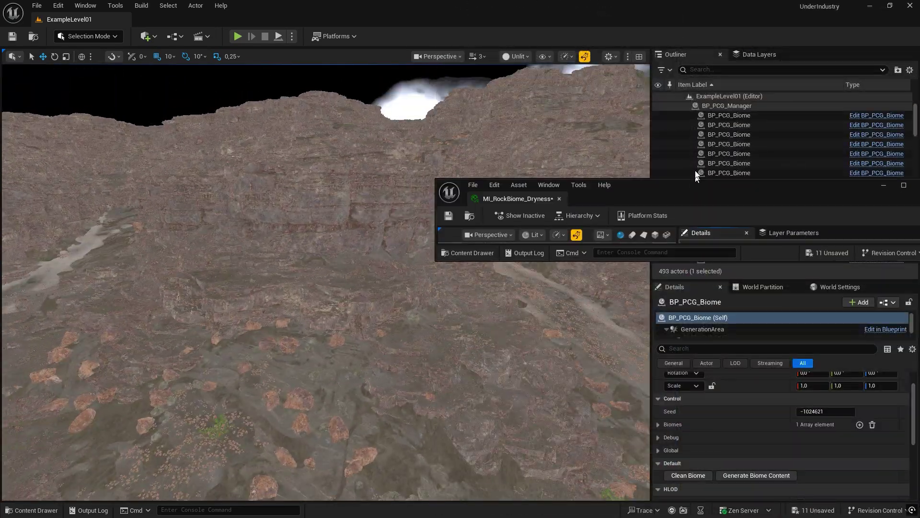
pyautogui.moveTo(818, 154); pyautogui.dragTo(2, 306)
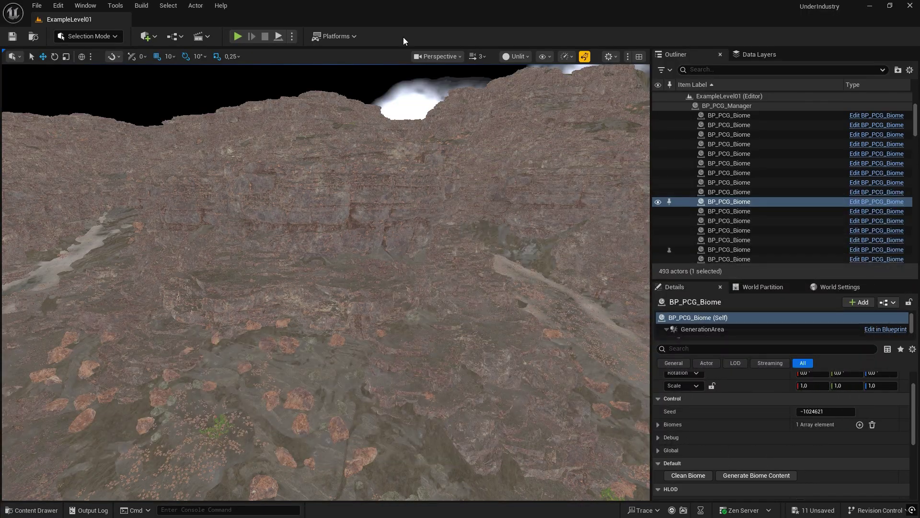
pyautogui.click(517, 56)
pyautogui.click(543, 93)
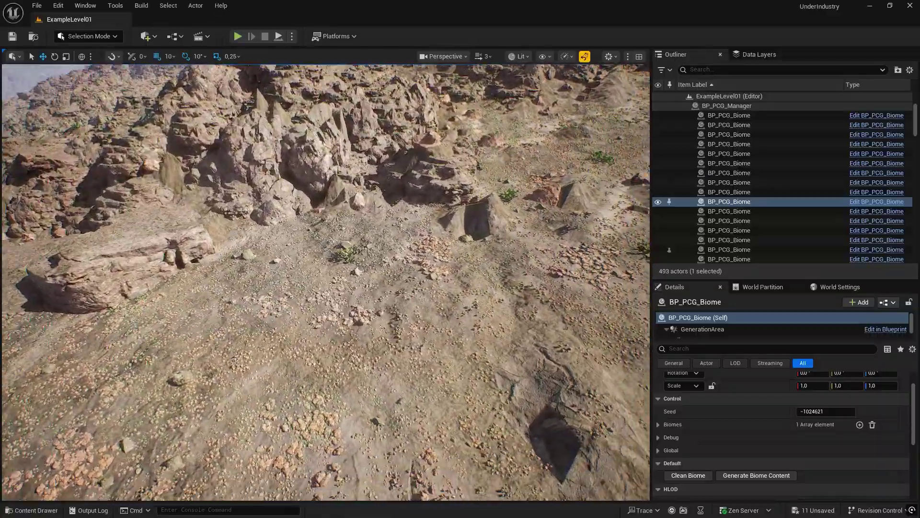
pyautogui.scroll(-2, 326, 282)
pyautogui.click(531, 56)
pyautogui.click(544, 102)
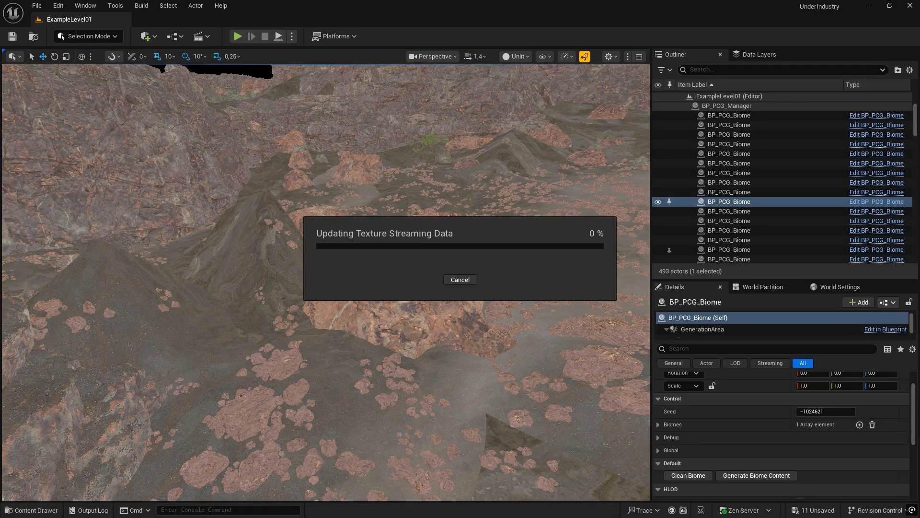
pyautogui.hotkey('ctrl', 'space')
pyautogui.hotkey('ctrl', 's')
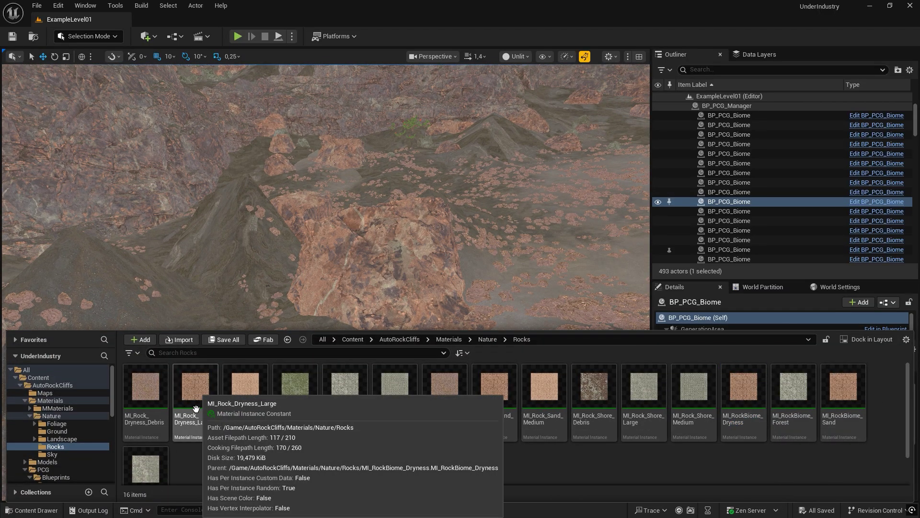
# Untick the MacroColor1, MacroColor3 and MacroColorBack overrides on MI_Rock_Dryness_Medium and close it.
pyautogui.hotkey('ctrl', 'space')
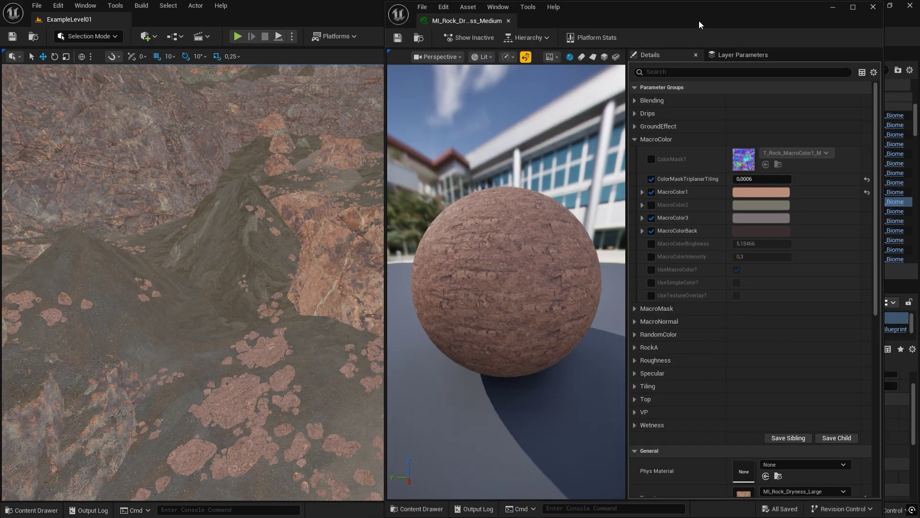
pyautogui.click(714, 192)
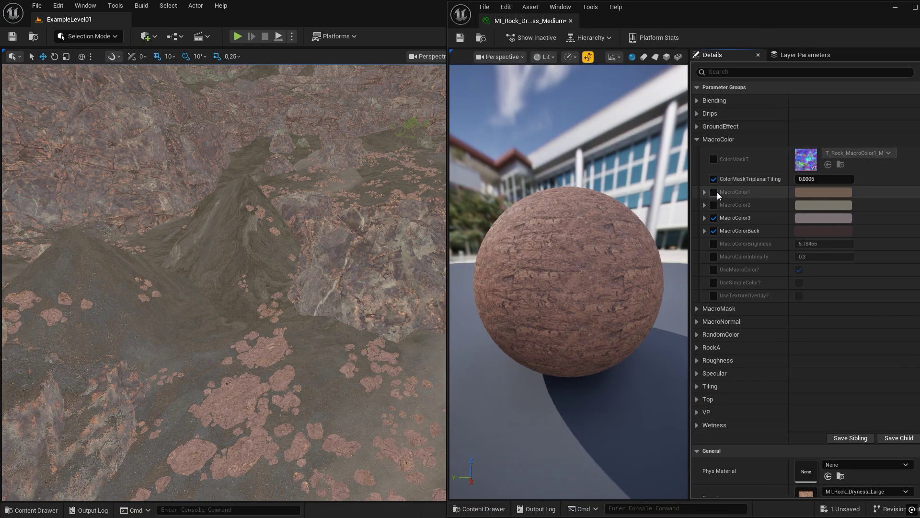
pyautogui.click(714, 218)
pyautogui.click(714, 230)
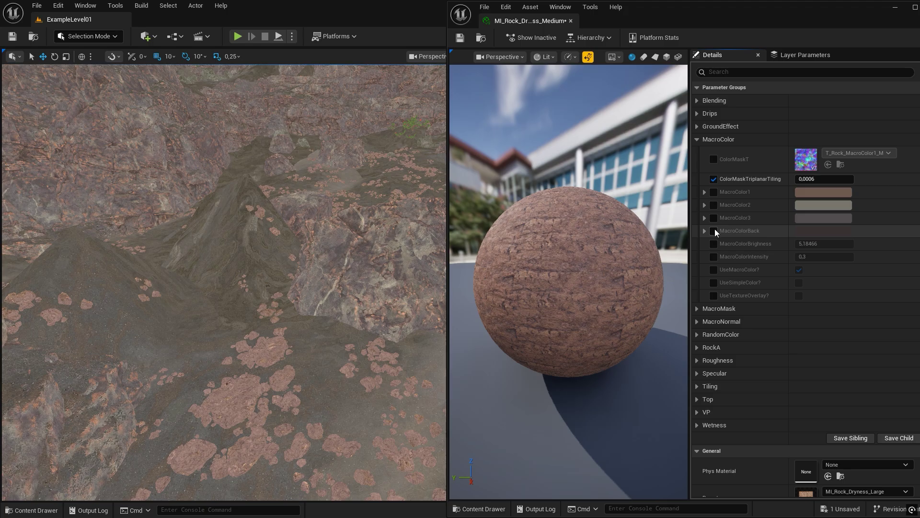
pyautogui.click(570, 22)
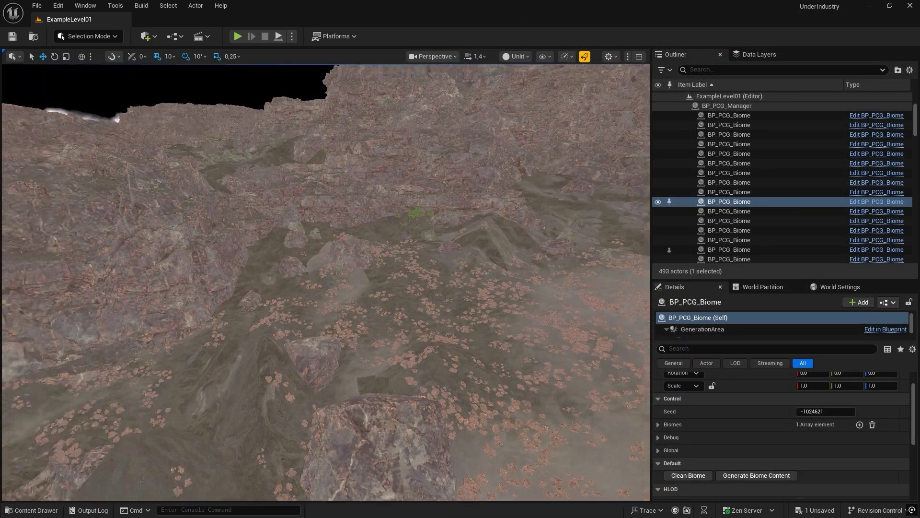
pyautogui.moveTo(326, 283); pyautogui.dragTo(326, 269, button='right')
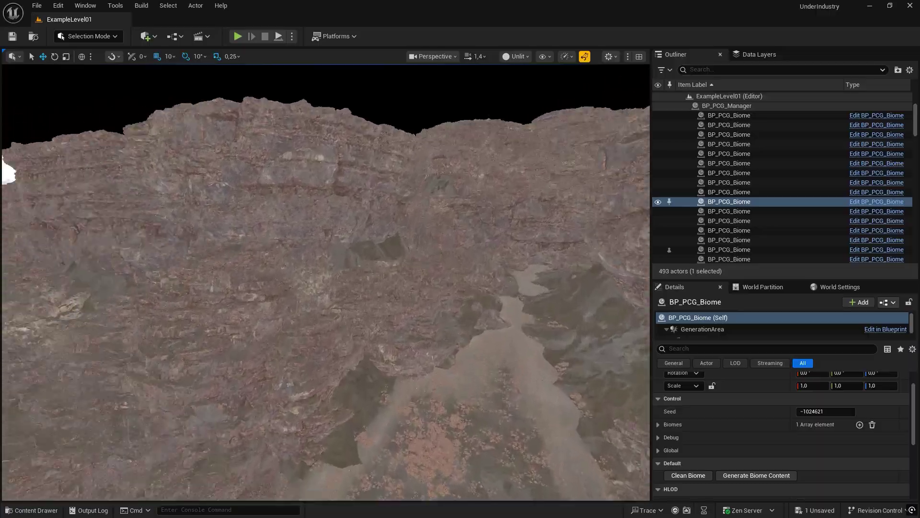
# Switch the viewport to Lit and fly through the canyon to inspect the mesas and cacti.
pyautogui.click(515, 56)
pyautogui.click(534, 93)
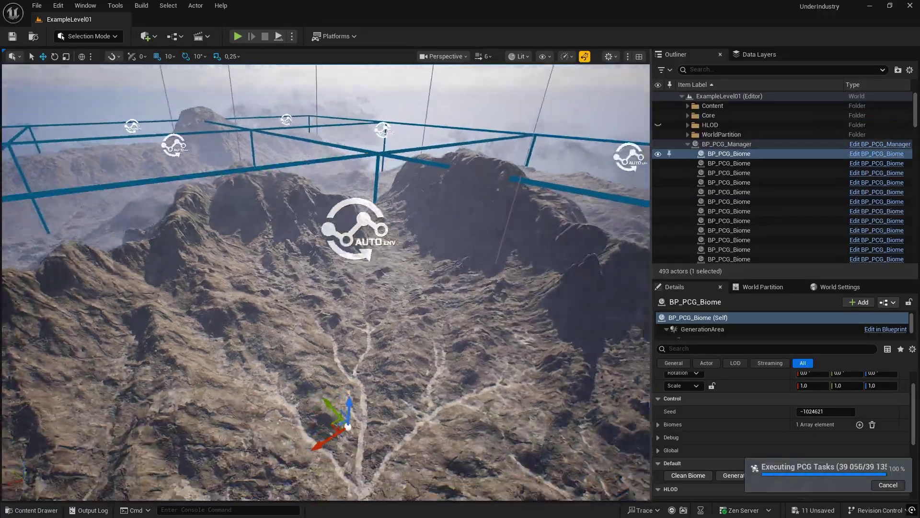
pyautogui.scroll(-3, 683, 407)
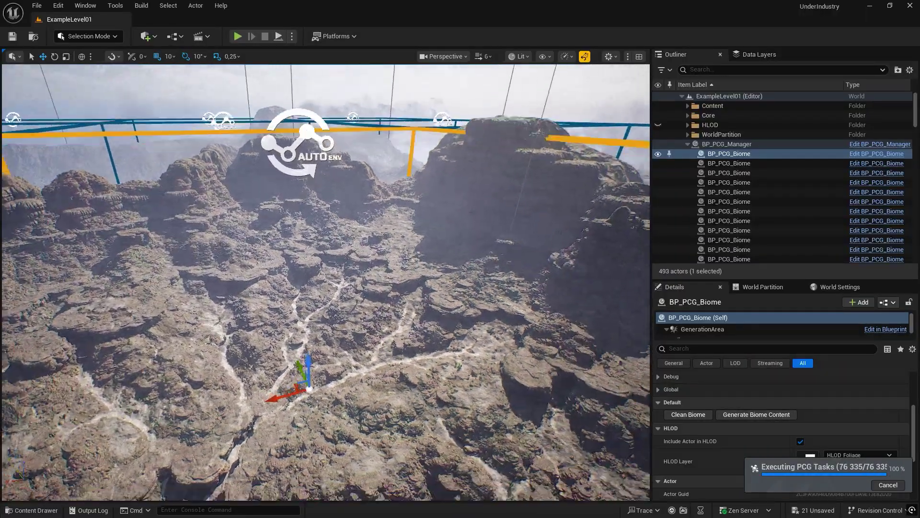
pyautogui.scroll(-2, 451, 320)
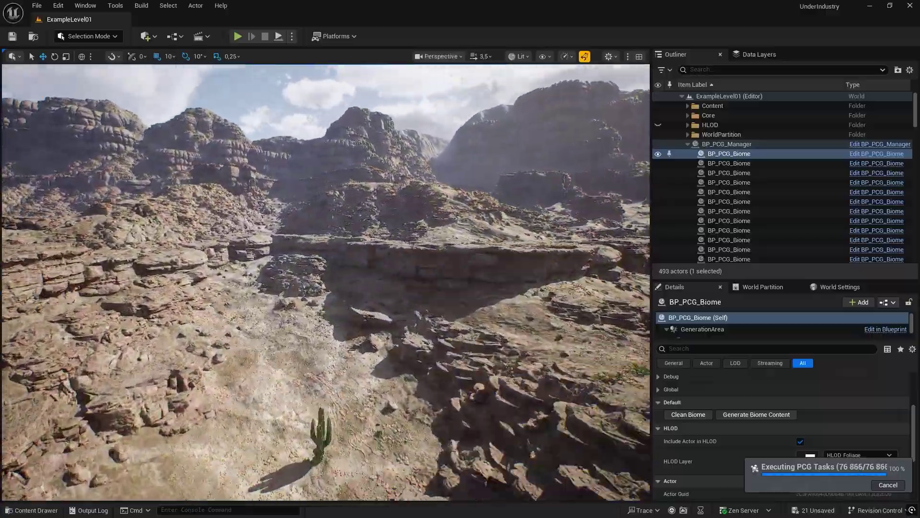
pyautogui.scroll(-1, 326, 282)
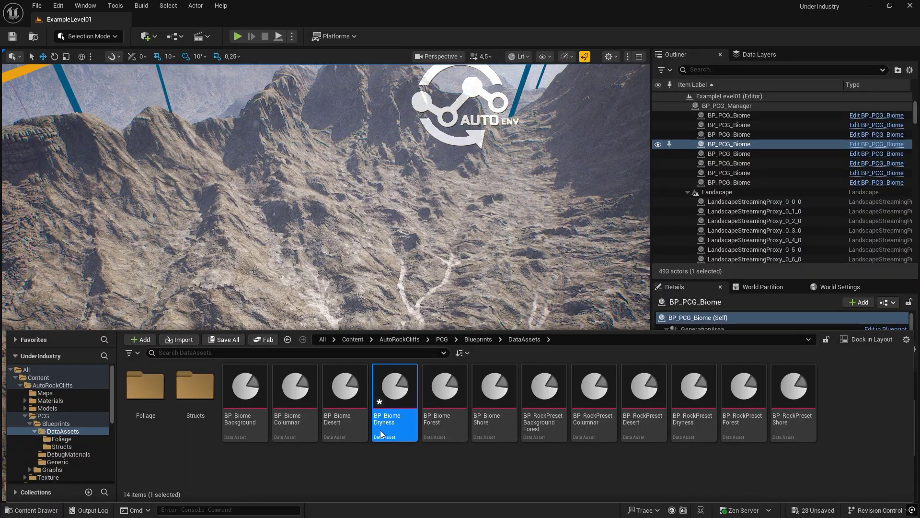
# Open BP_RockPreset_Dryness from BP_Biome_Dryness and expand both Mesa Meshes entries.
pyautogui.doubleClick(380, 430)
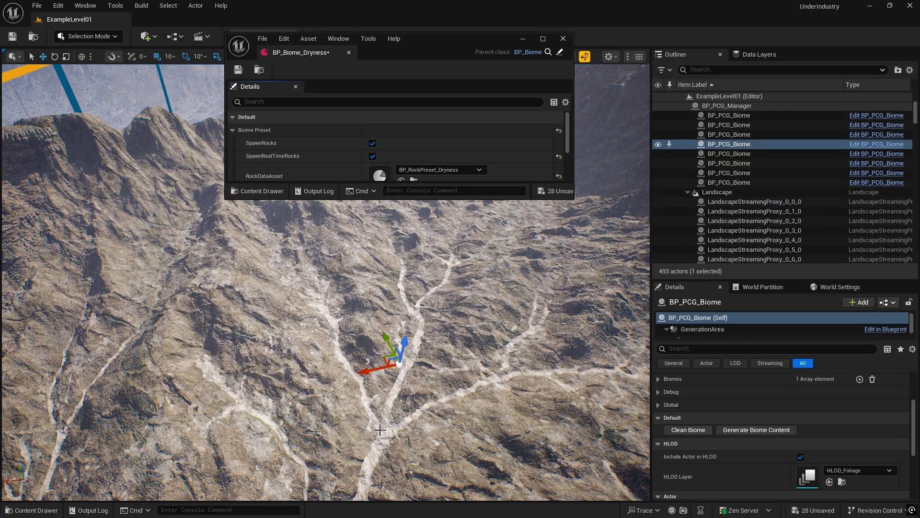
pyautogui.doubleClick(441, 43)
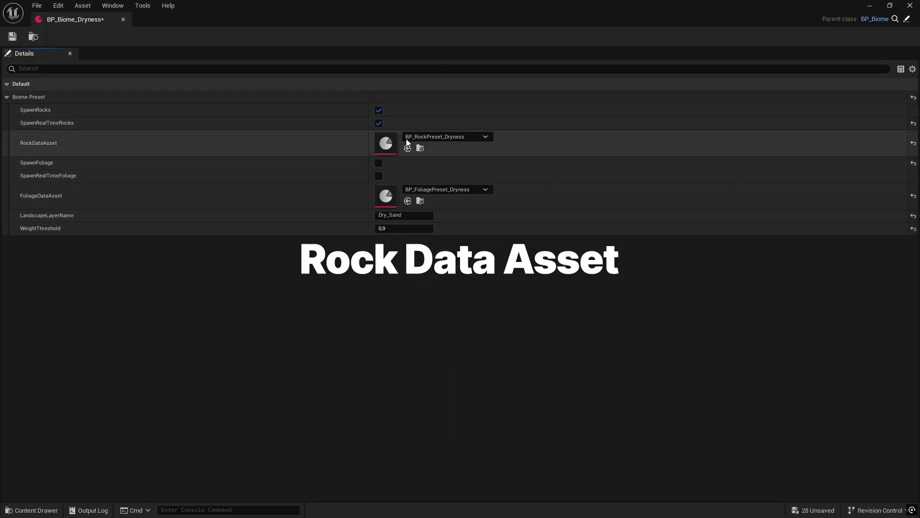
pyautogui.doubleClick(382, 142)
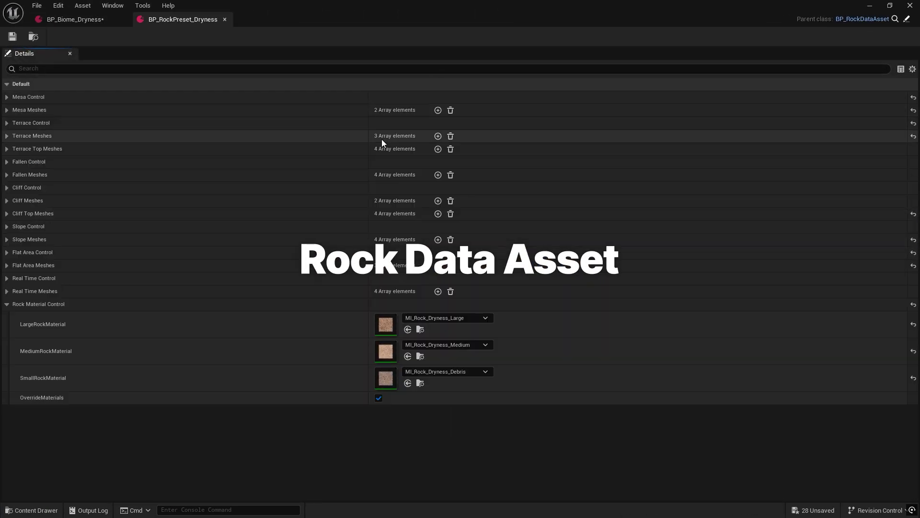
pyautogui.click(118, 304)
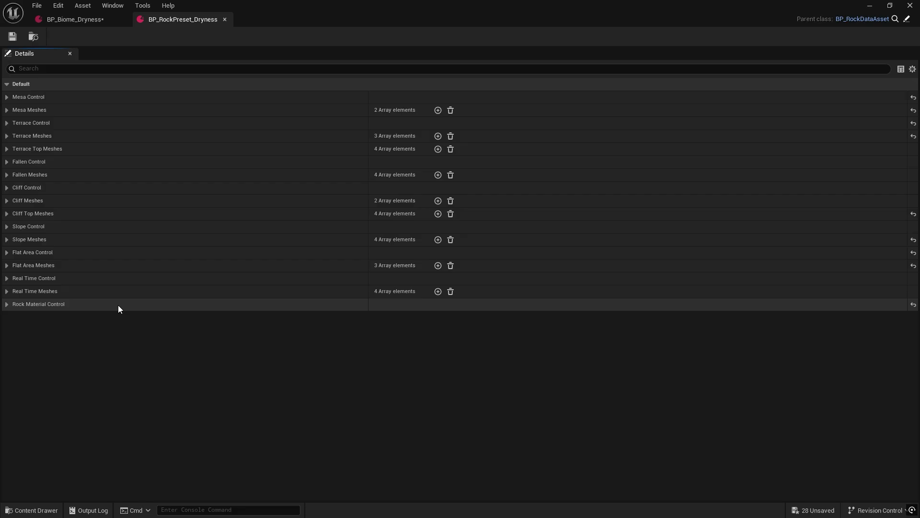
pyautogui.click(83, 109)
pyautogui.click(92, 139)
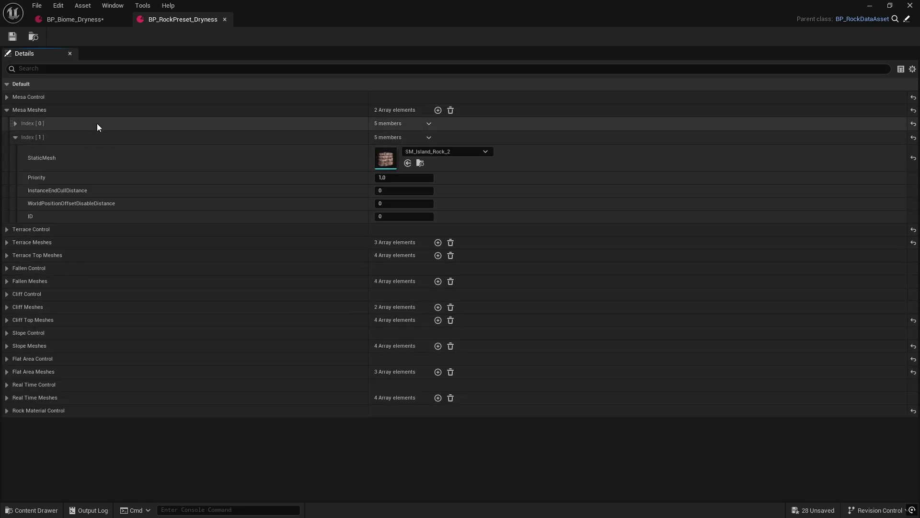
pyautogui.click(97, 126)
pyautogui.moveTo(345, 11)
pyautogui.mouseDown()
pyautogui.moveTo(315, 325)
pyautogui.moveTo(315, 315)
pyautogui.mouseUp()
pyautogui.doubleClick(437, 316)
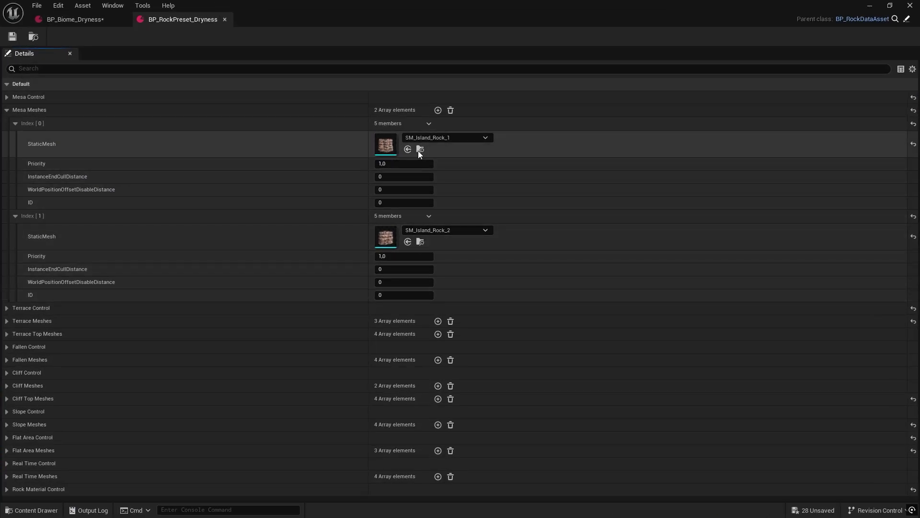
# Drag SM_Rock_Mesa_Sharp_1 into Mesa Meshes Index 0 and SM_Rock_Mesa_Sharp_3 into Index 1.
pyautogui.click(421, 150)
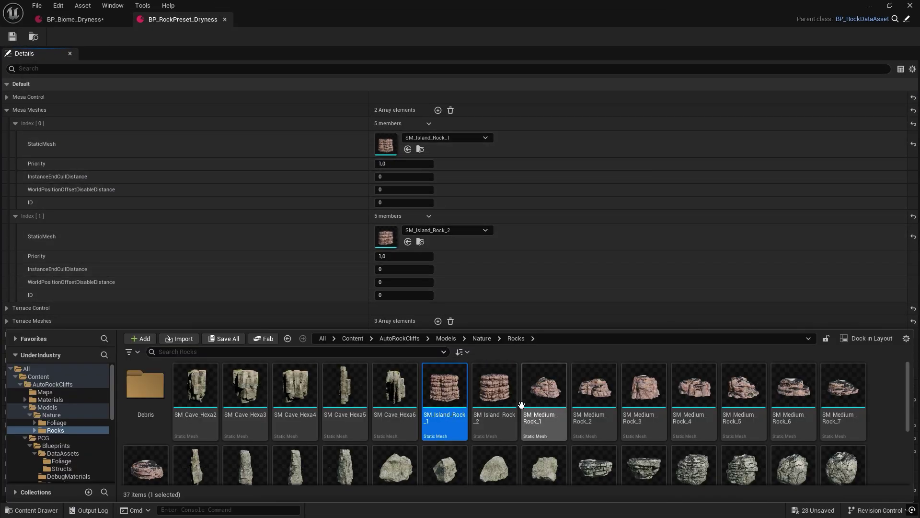
pyautogui.scroll(-3, 519, 405)
pyautogui.click(518, 437)
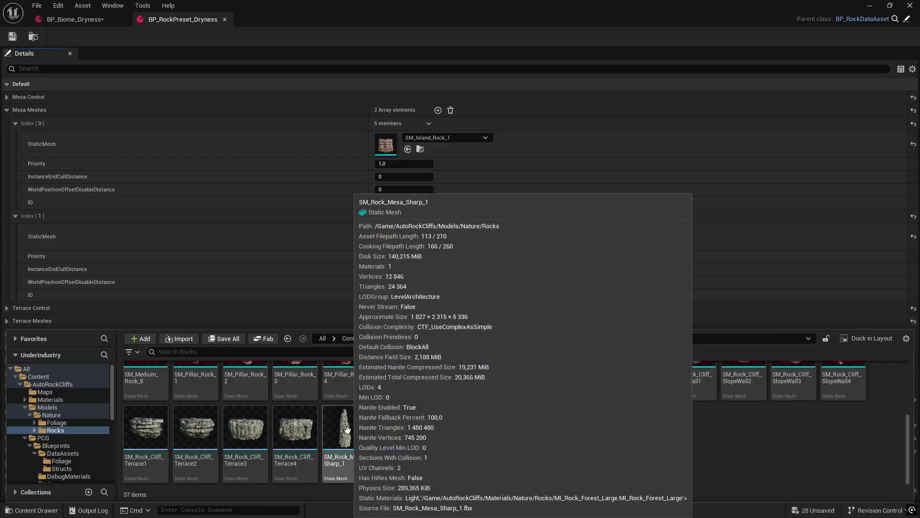
pyautogui.moveTo(345, 428); pyautogui.dragTo(417, 139)
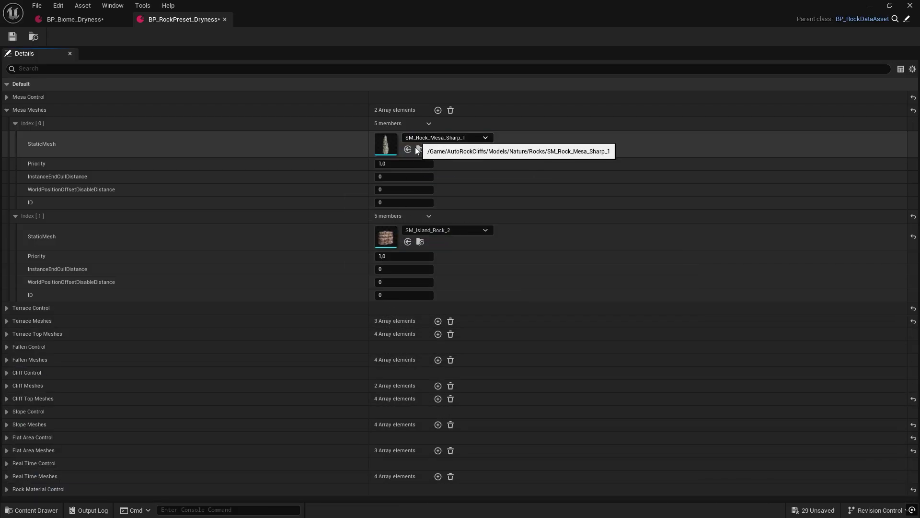
pyautogui.click(421, 149)
pyautogui.moveTo(441, 439); pyautogui.dragTo(394, 239)
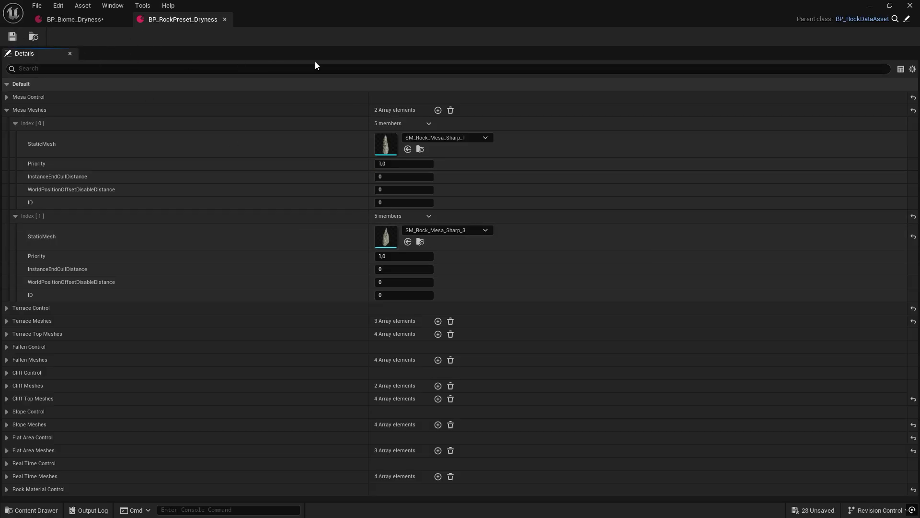
pyautogui.moveTo(315, 19); pyautogui.dragTo(333, 516)
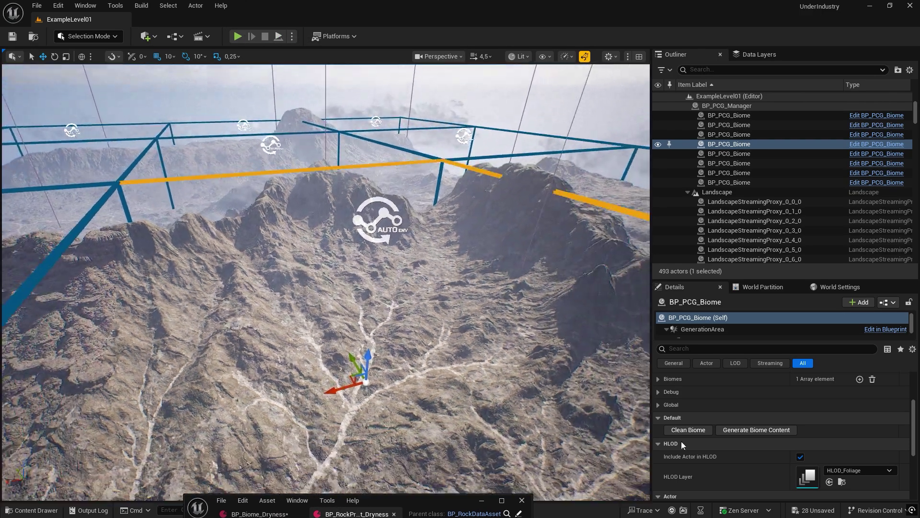
# Generate the biome content with the sharp mesas and fly into the canyon.
pyautogui.click(751, 429)
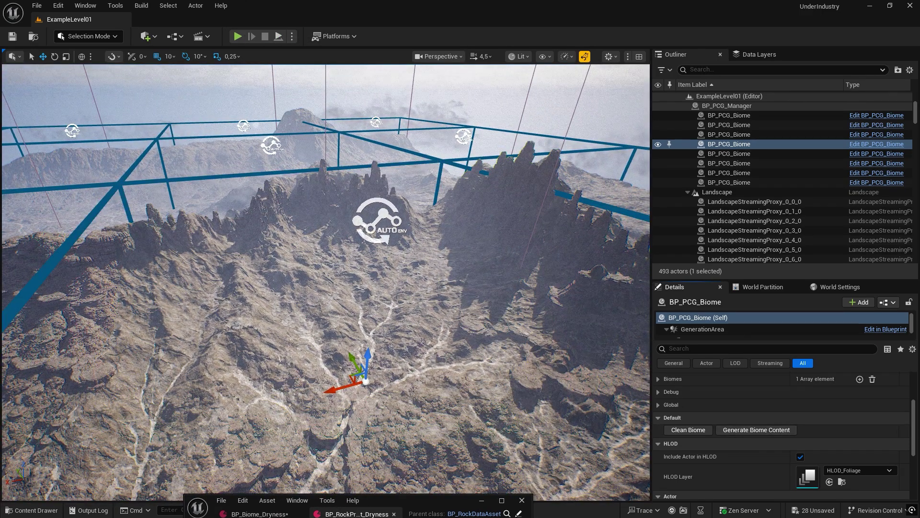
pyautogui.click(412, 431)
pyautogui.press('f')
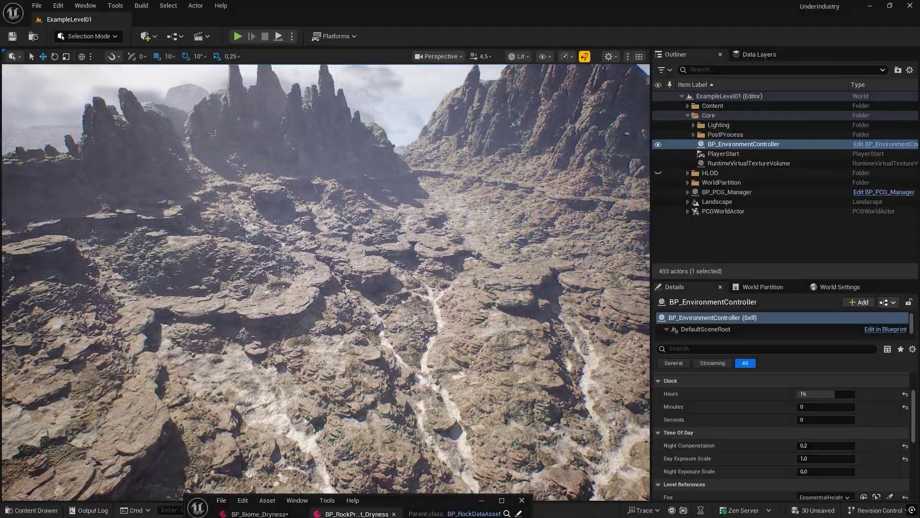
# Turn off CreateMesa under Mesa Control and regenerate the biome content without spires.
pyautogui.doubleClick(427, 499)
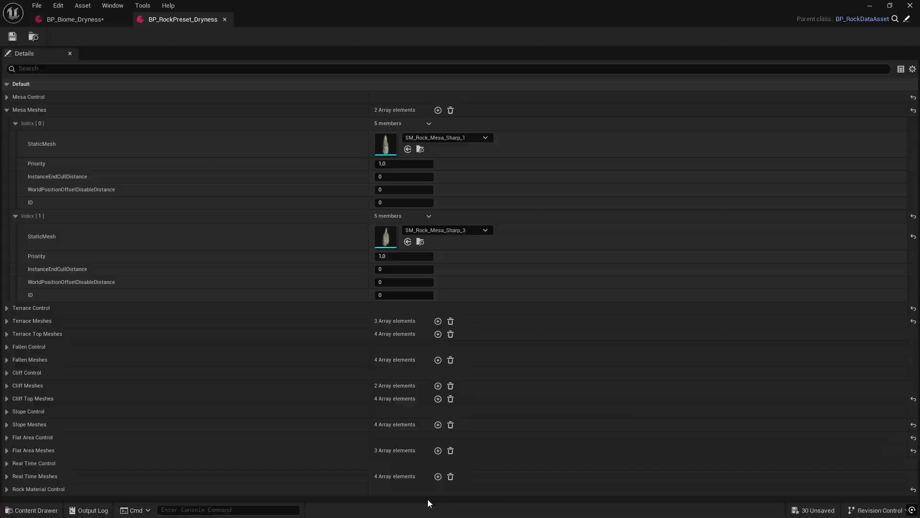
pyautogui.click(115, 109)
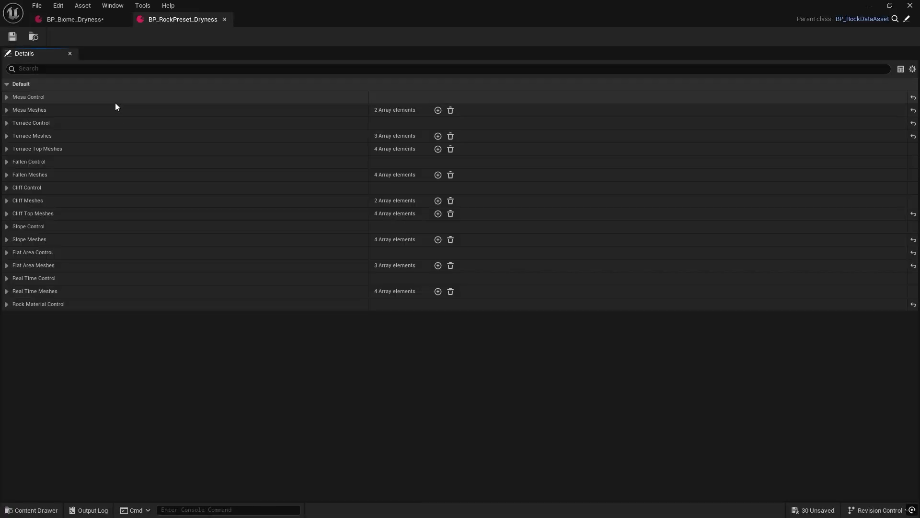
pyautogui.click(115, 98)
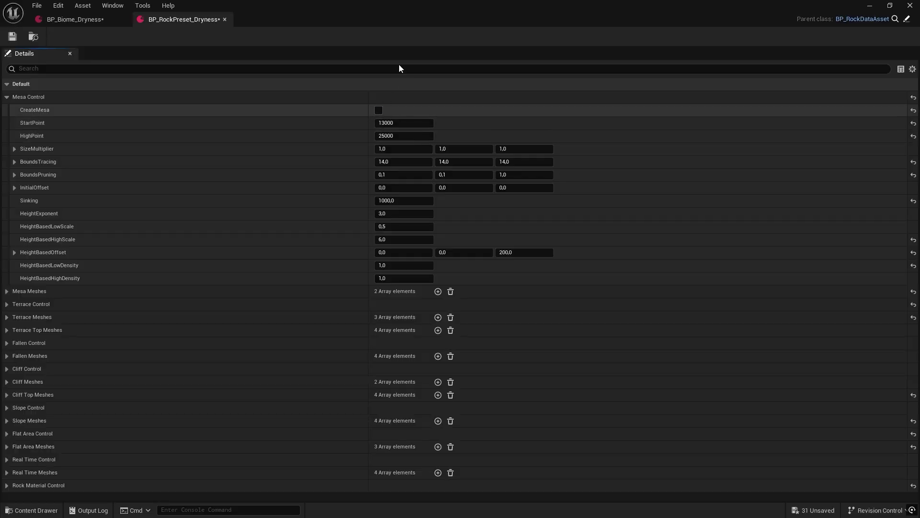
pyautogui.moveTo(412, 19); pyautogui.dragTo(376, 458)
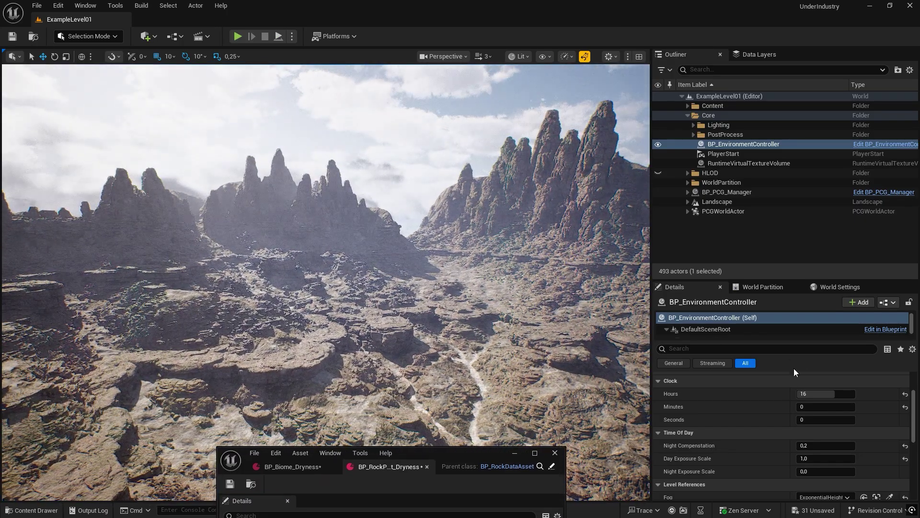
pyautogui.moveTo(336, 240); pyautogui.dragTo(346, 249, button='right')
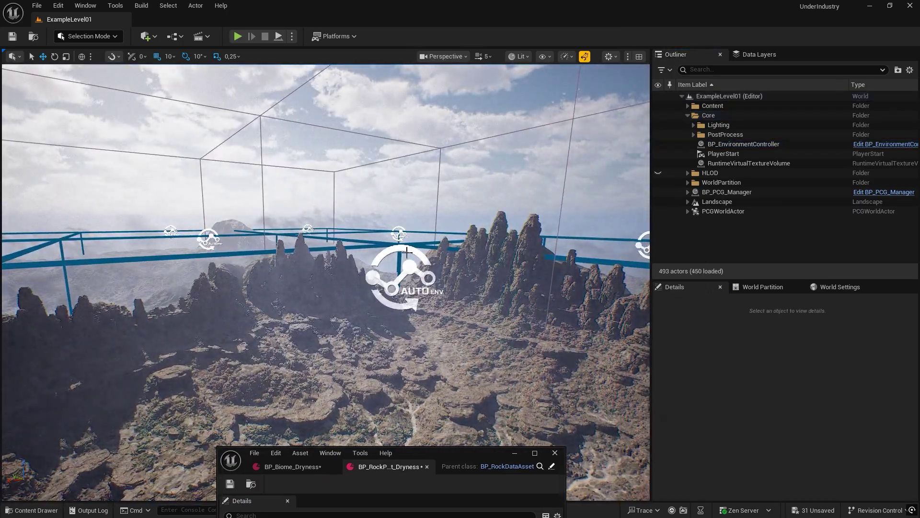
pyautogui.click(395, 276)
pyautogui.scroll(-3, 690, 396)
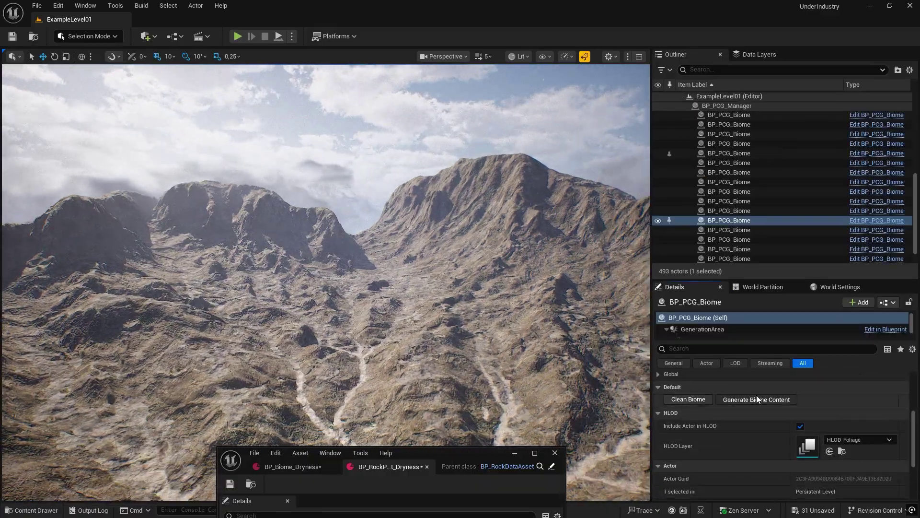
pyautogui.click(757, 398)
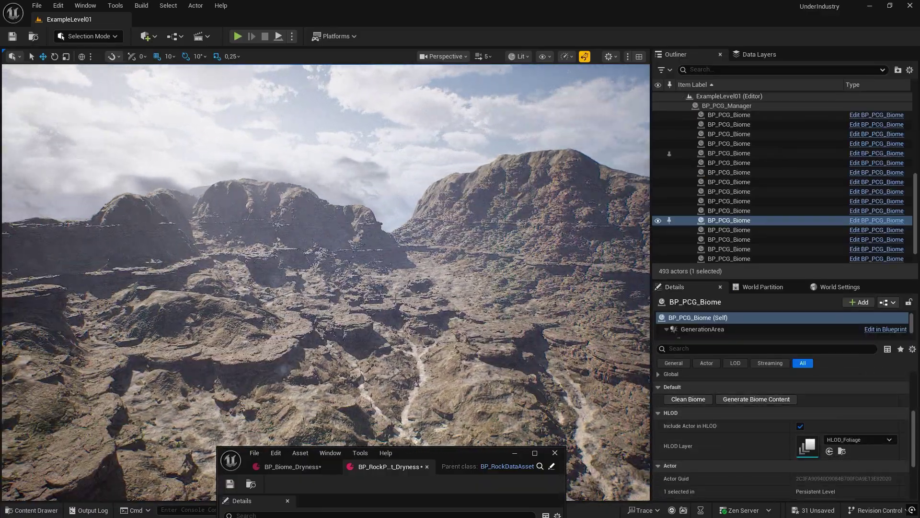
pyautogui.moveTo(396, 298); pyautogui.dragTo(448, 209, button='right')
pyautogui.doubleClick(411, 453)
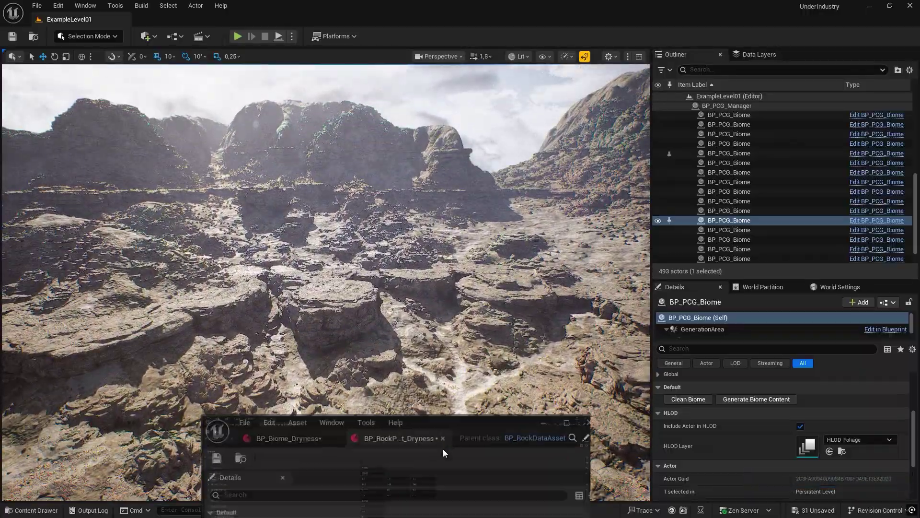
# Collapse Mesa Control, review Slope Control's Slope Meshes Index 0 and 1, then show Flat Area Control.
pyautogui.click(75, 100)
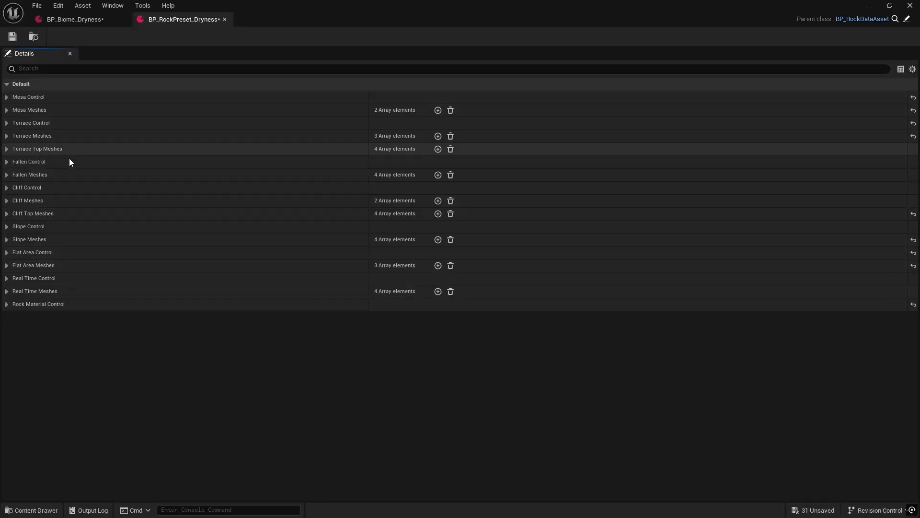
pyautogui.click(79, 227)
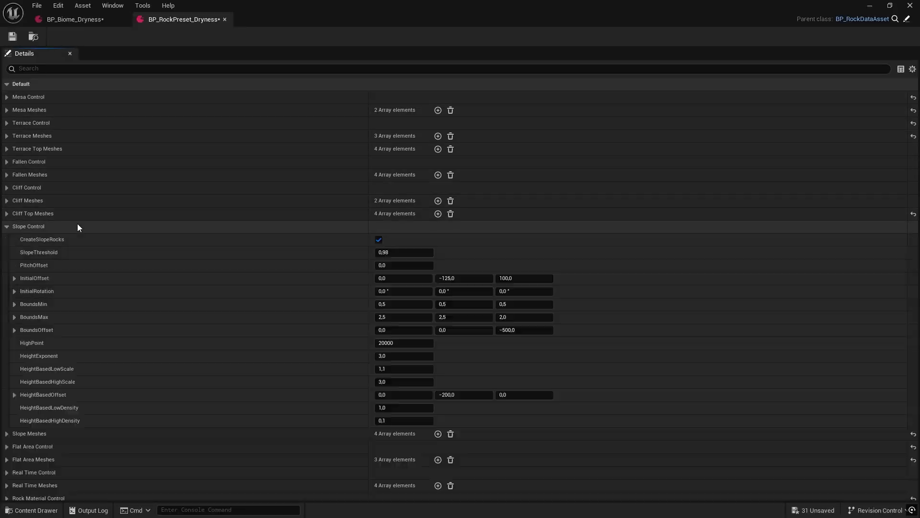
pyautogui.scroll(-1, 77, 224)
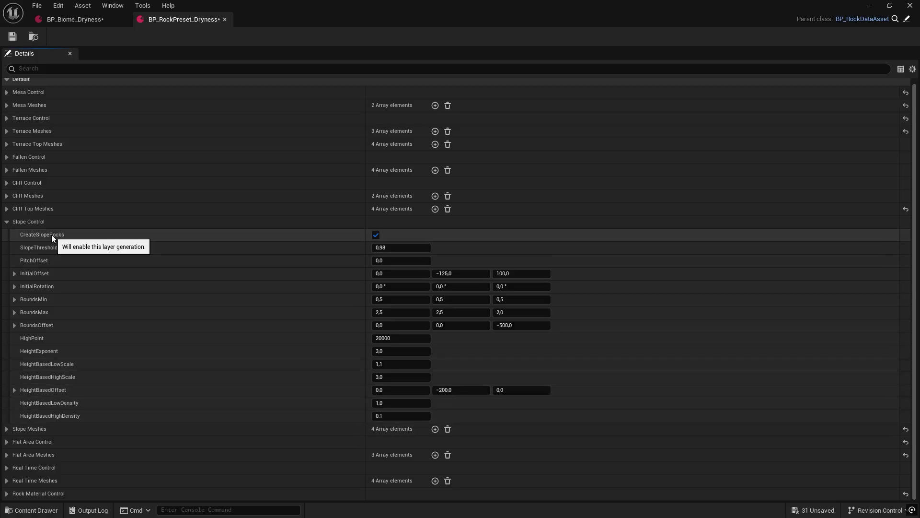
pyautogui.click(60, 428)
pyautogui.scroll(-3, 61, 422)
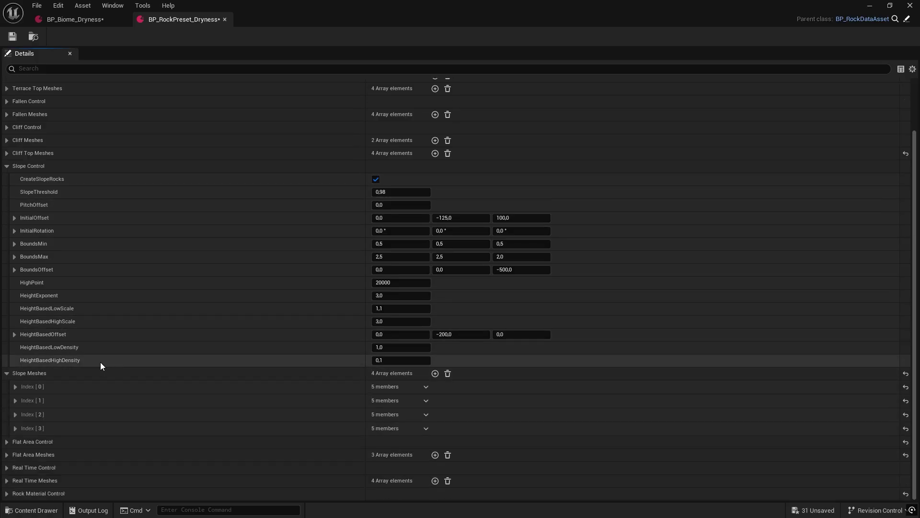
pyautogui.click(192, 386)
pyautogui.scroll(-3, 191, 385)
pyautogui.click(194, 401)
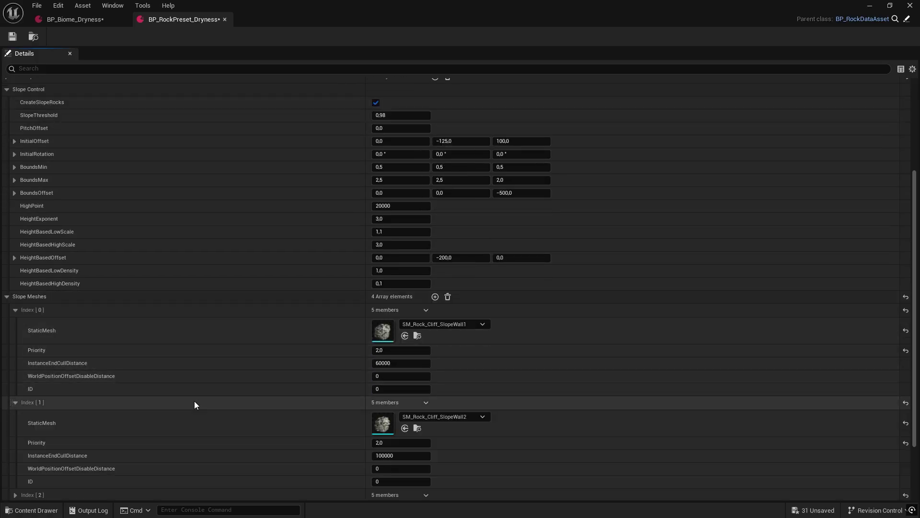
pyautogui.scroll(-3, 194, 401)
pyautogui.click(105, 219)
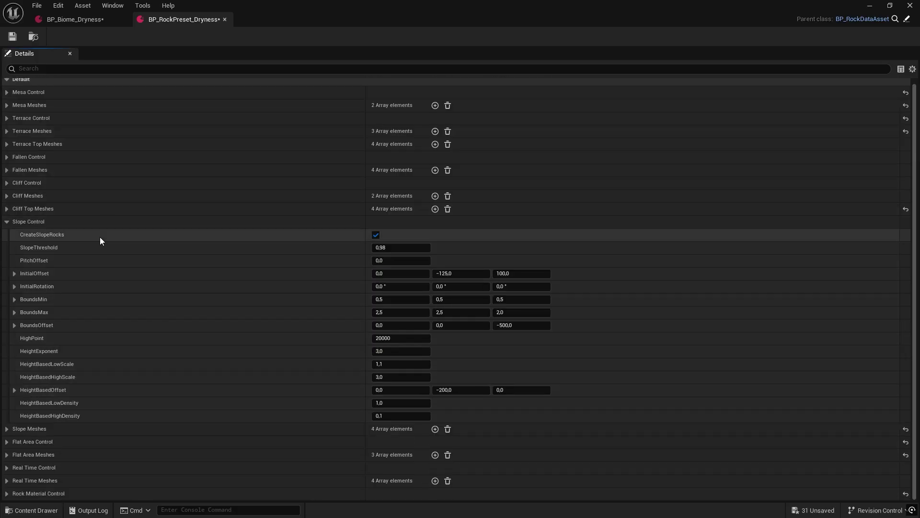
pyautogui.click(31, 442)
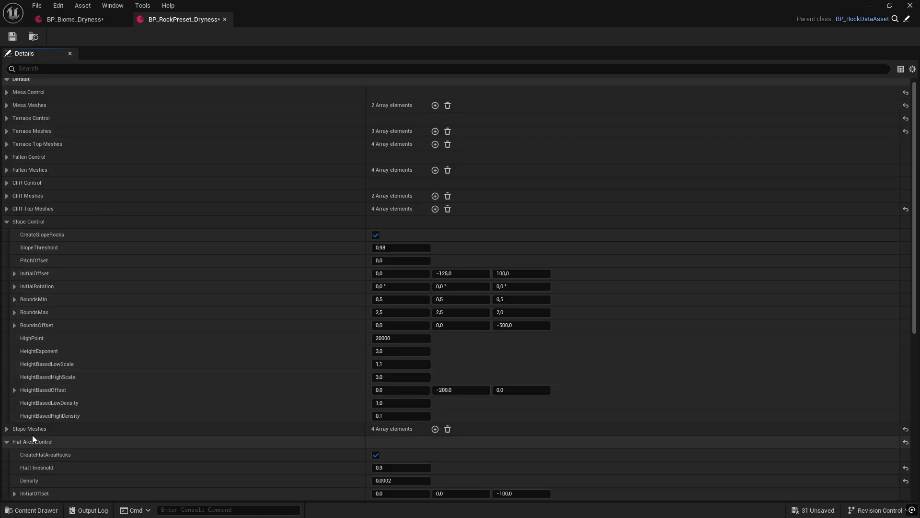
pyautogui.scroll(-3, 35, 433)
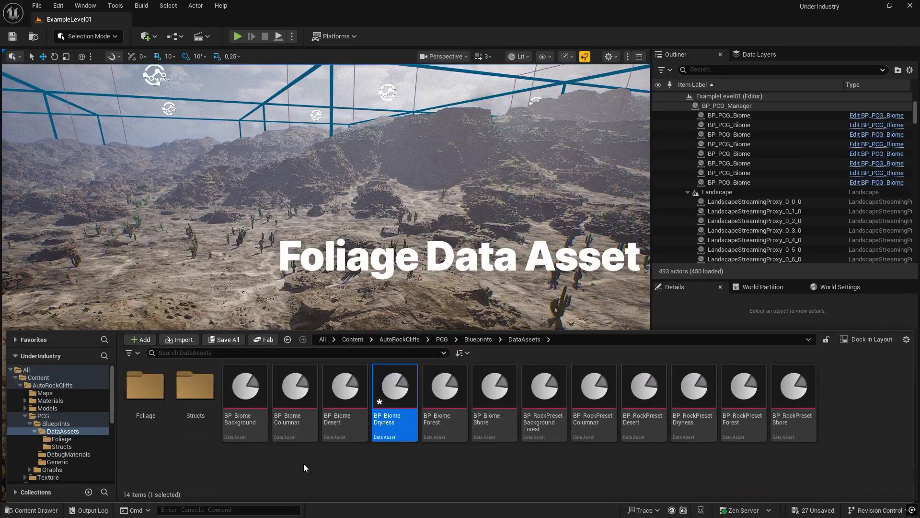
# Open BP_FoliagePreset_Dryness from BP_Biome_Dryness and expand its first tree mesh, SM_Cactus_1.
pyautogui.click(304, 464)
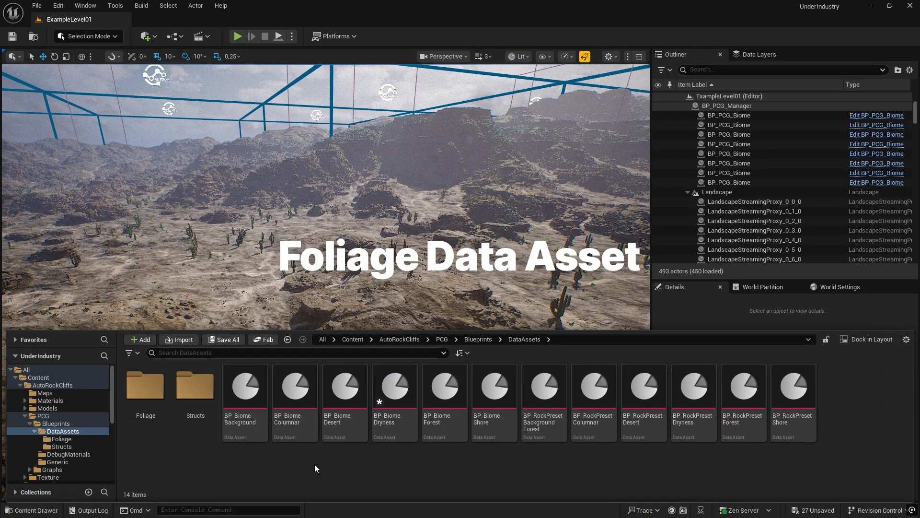
pyautogui.doubleClick(389, 436)
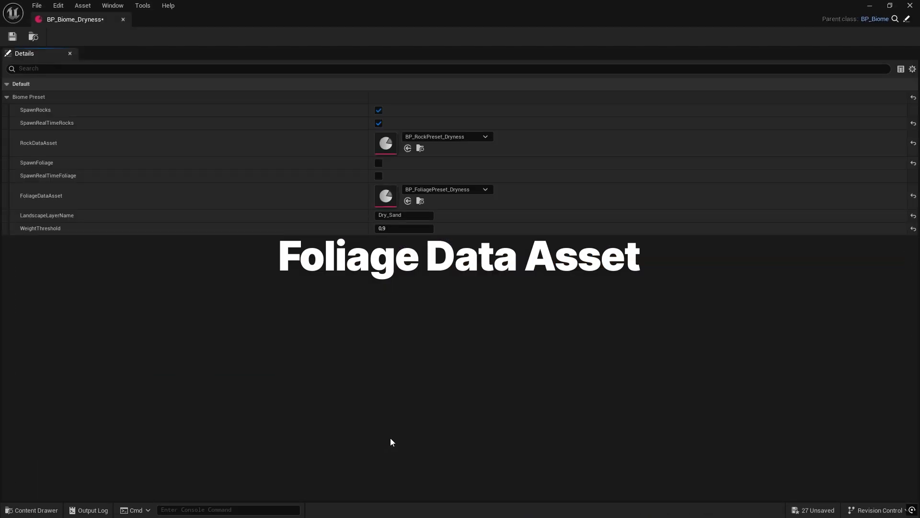
pyautogui.doubleClick(387, 202)
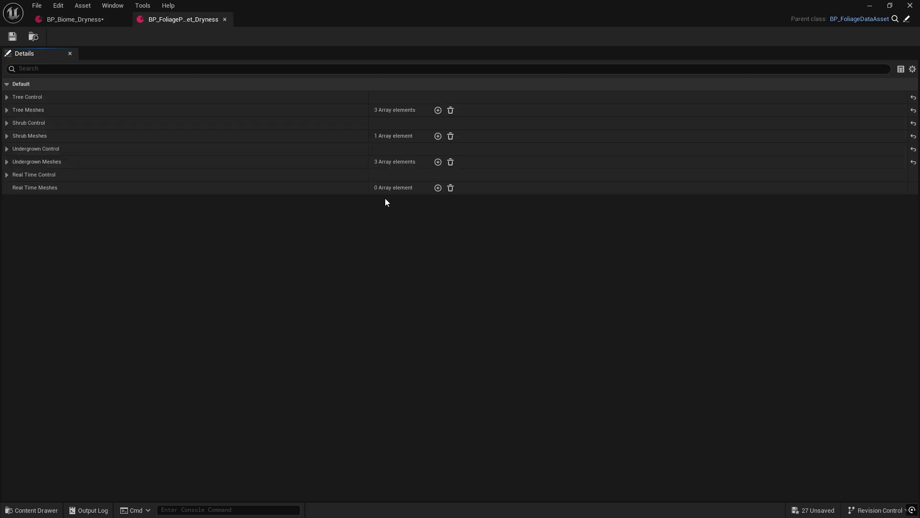
pyautogui.click(79, 97)
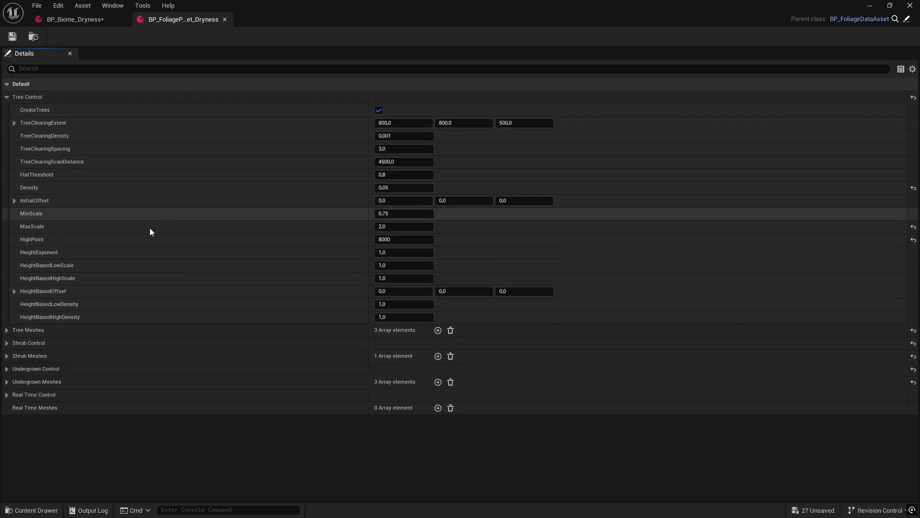
pyautogui.click(122, 330)
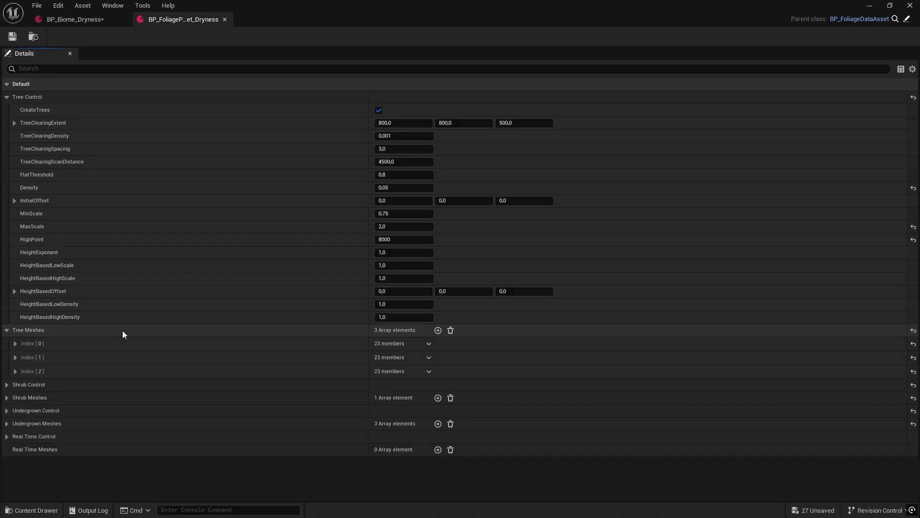
pyautogui.click(110, 343)
# Inspect SM_Cactus_1's secondary meshes SM_Cactus_Small1 and SM_Cactus_Small2, then save the preset.
pyautogui.scroll(-3, 246, 350)
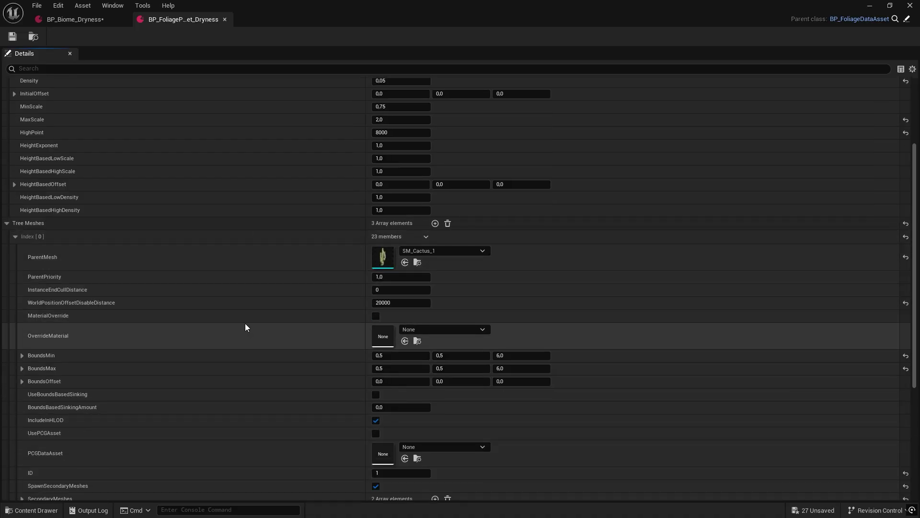
pyautogui.scroll(-2, 258, 265)
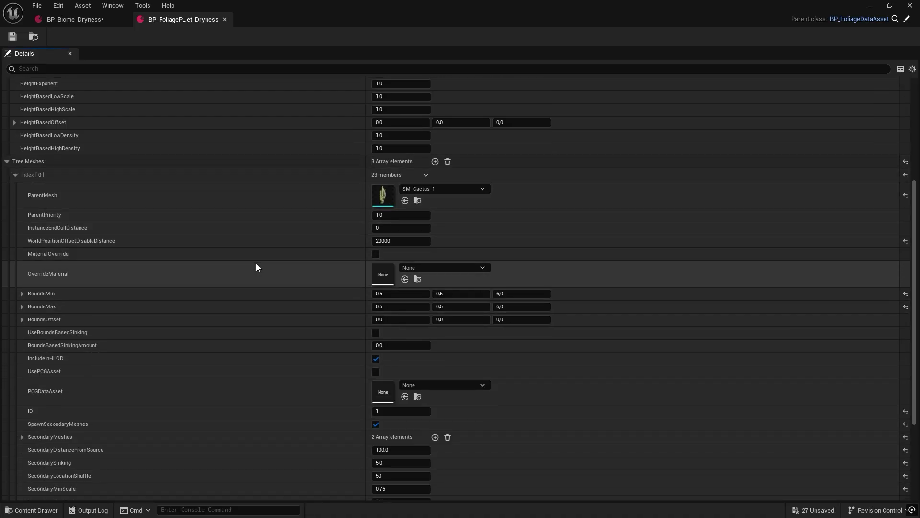
pyautogui.scroll(-1, 240, 260)
pyautogui.click(197, 389)
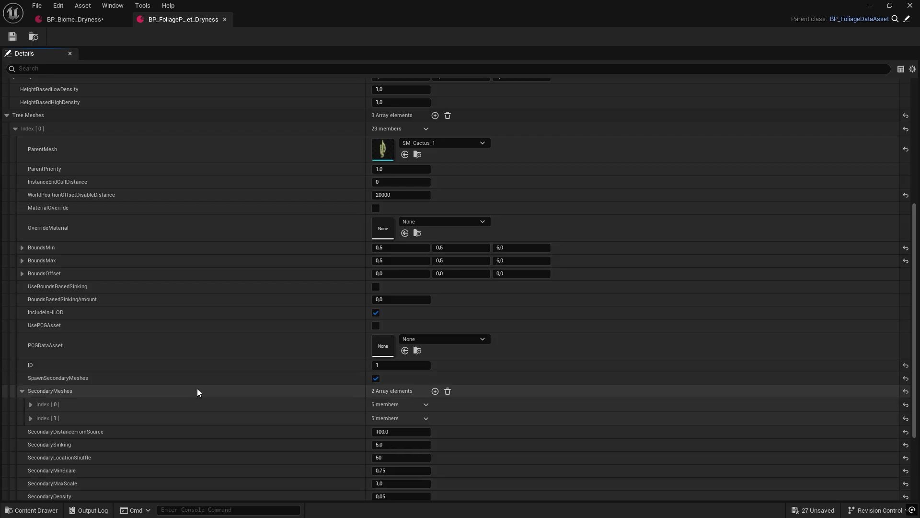
pyautogui.scroll(-1, 211, 377)
pyautogui.click(224, 359)
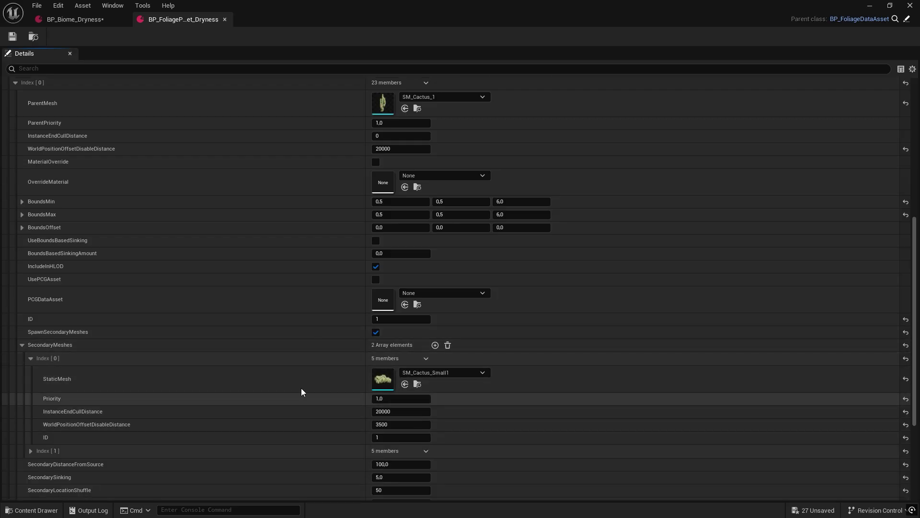
pyautogui.click(204, 359)
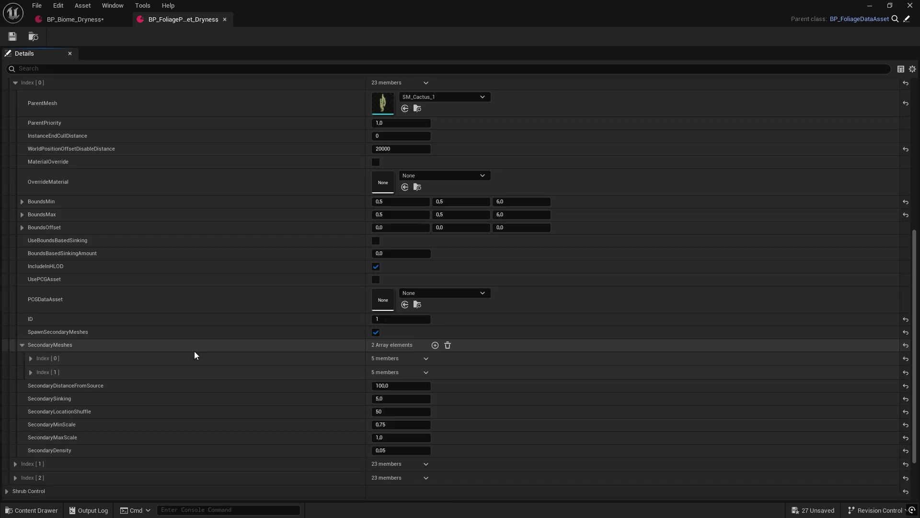
pyautogui.click(191, 358)
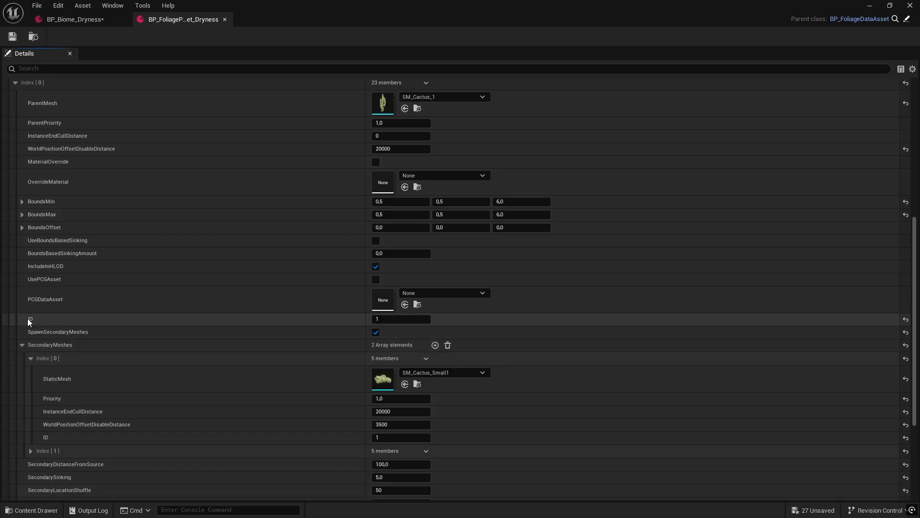
pyautogui.scroll(-3, 243, 326)
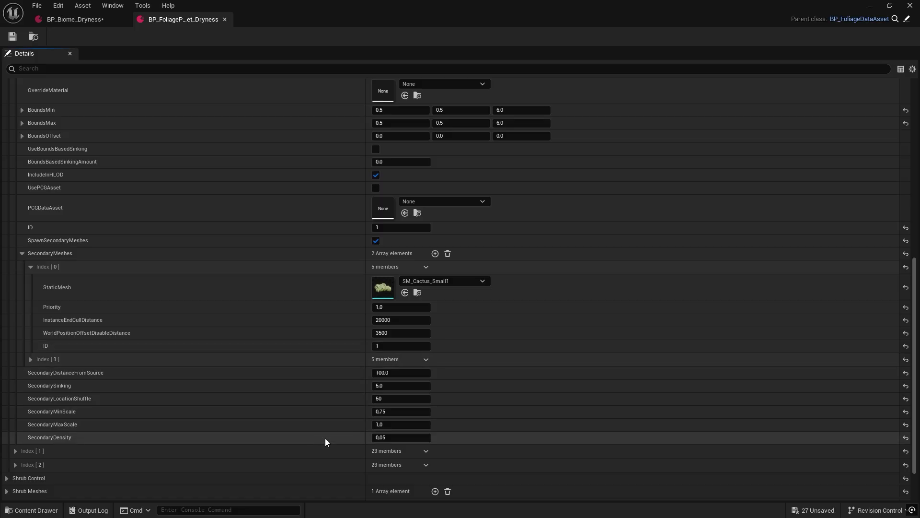
pyautogui.click(144, 361)
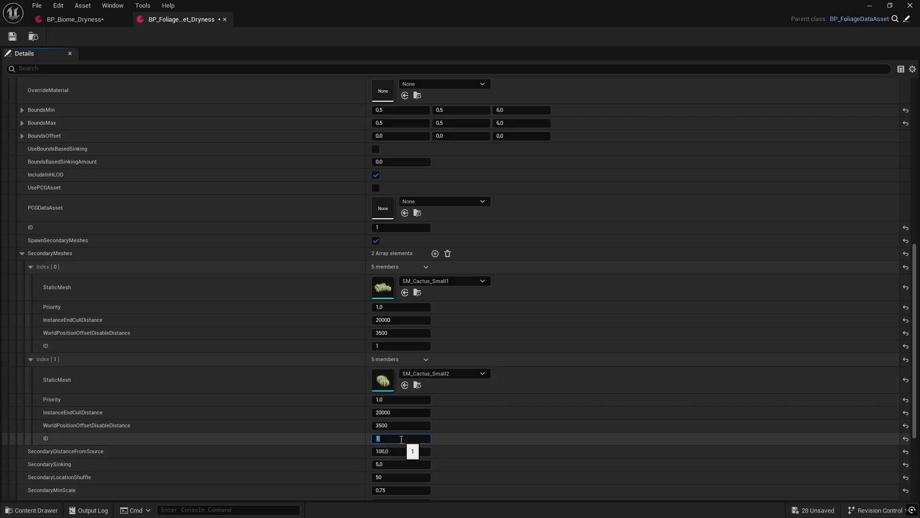
pyautogui.click(13, 36)
pyautogui.scroll(10, 258, 218)
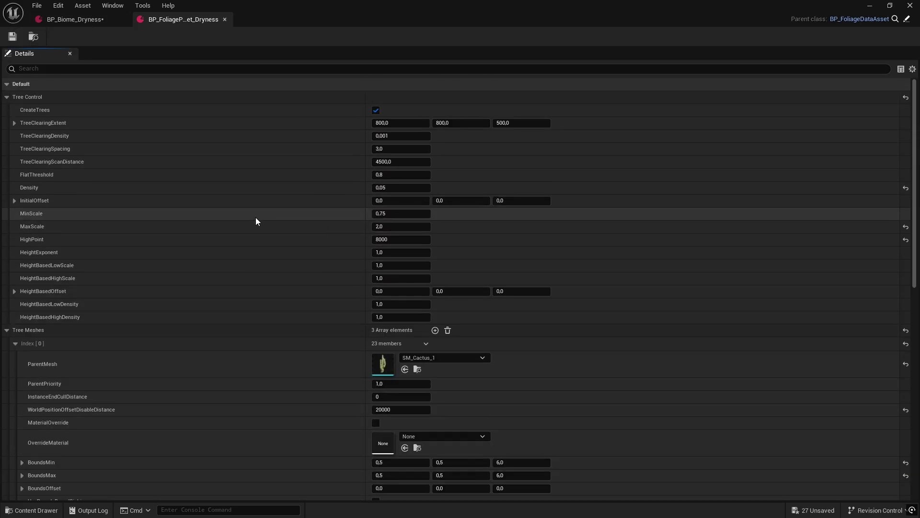
# In Tree Control, enter Density 0,1 and HeightBasedHighScale 2,0, then close the foliage preset tab.
pyautogui.moveTo(66, 126)
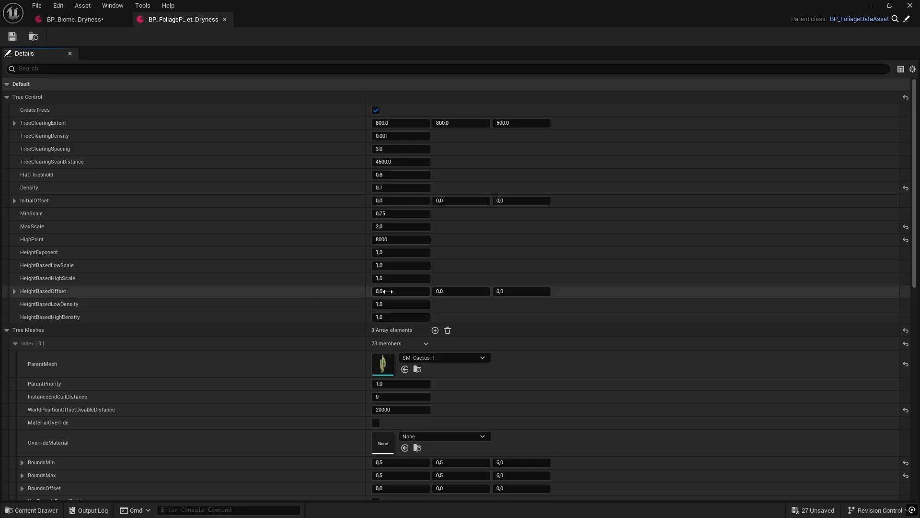
pyautogui.click(401, 279)
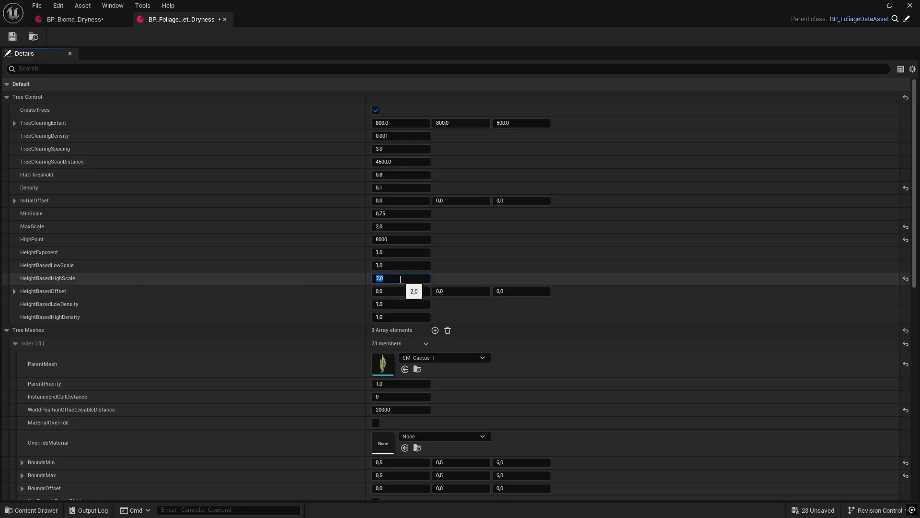
pyautogui.middleClick(199, 15)
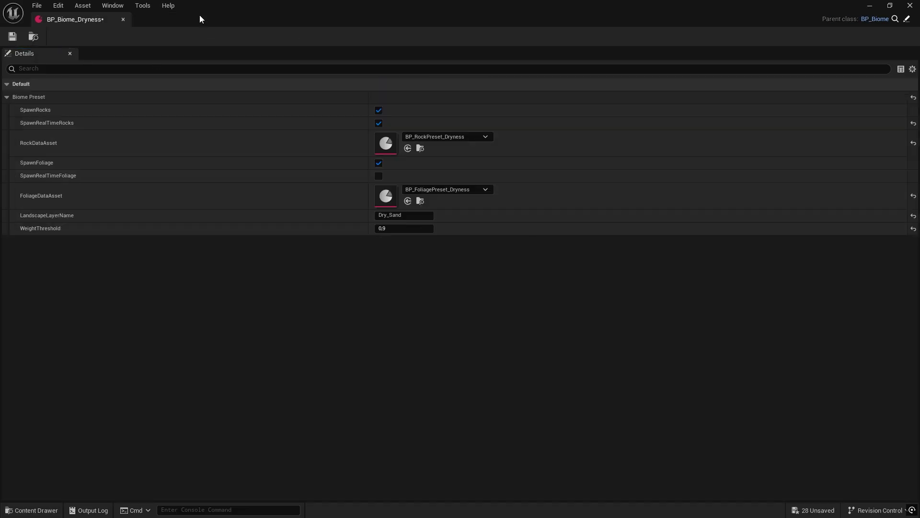
# Close the biome editor, select another BP_PCG_Biome area and generate its biome content.
pyautogui.click(123, 20)
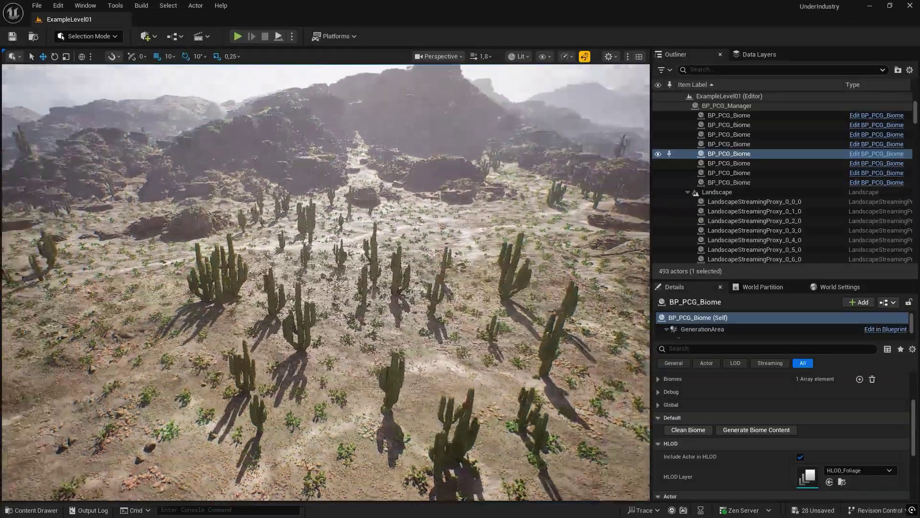
pyautogui.scroll(-2, 326, 282)
pyautogui.scroll(5, 262, 197)
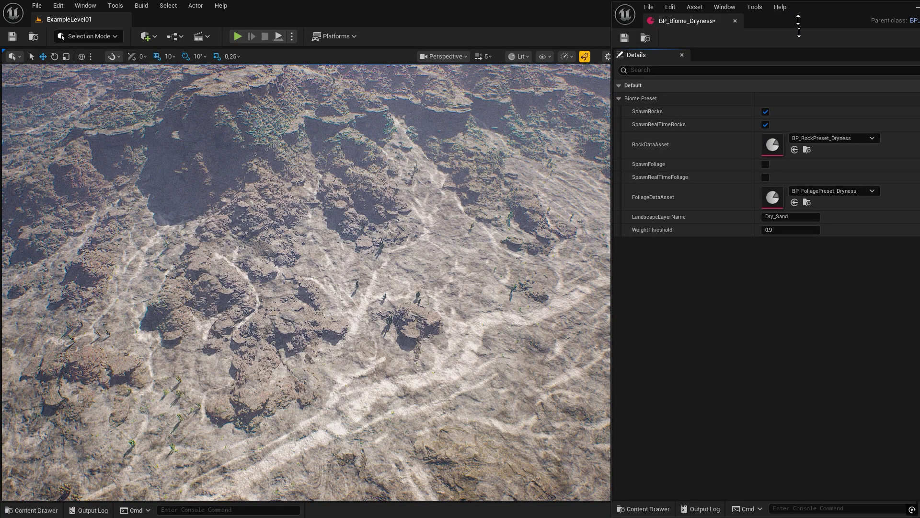
pyautogui.moveTo(799, 26); pyautogui.dragTo(590, 280)
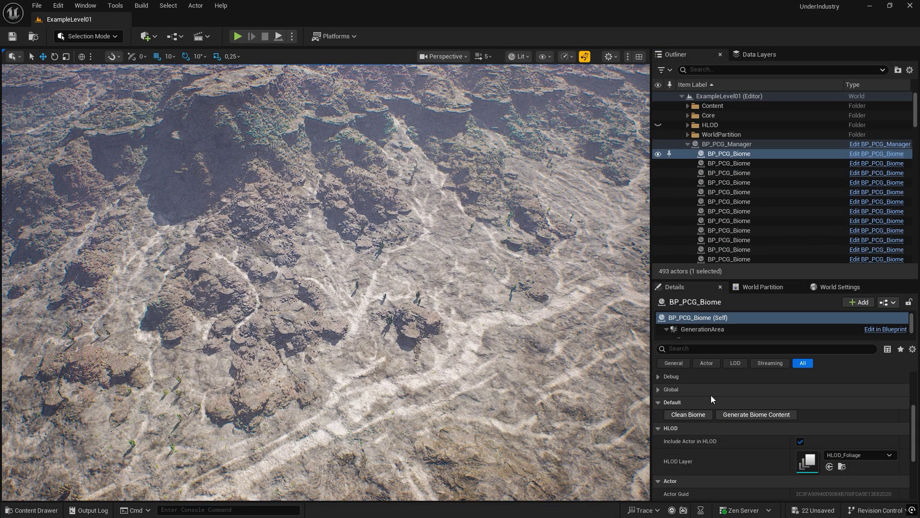
pyautogui.moveTo(431, 288)
pyautogui.mouseDown(button='right')
pyautogui.moveTo(431, 268)
pyautogui.moveTo(431, 297)
pyautogui.mouseUp(button='right')
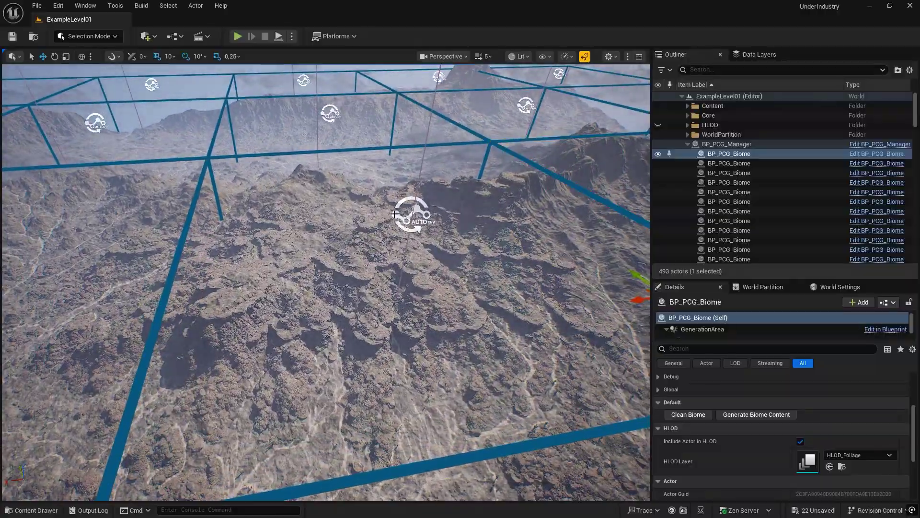
pyautogui.click(395, 214)
pyautogui.moveTo(395, 214)
pyautogui.mouseDown(button='right')
pyautogui.moveTo(395, 207)
pyautogui.moveTo(335, 211)
pyautogui.mouseUp(button='right')
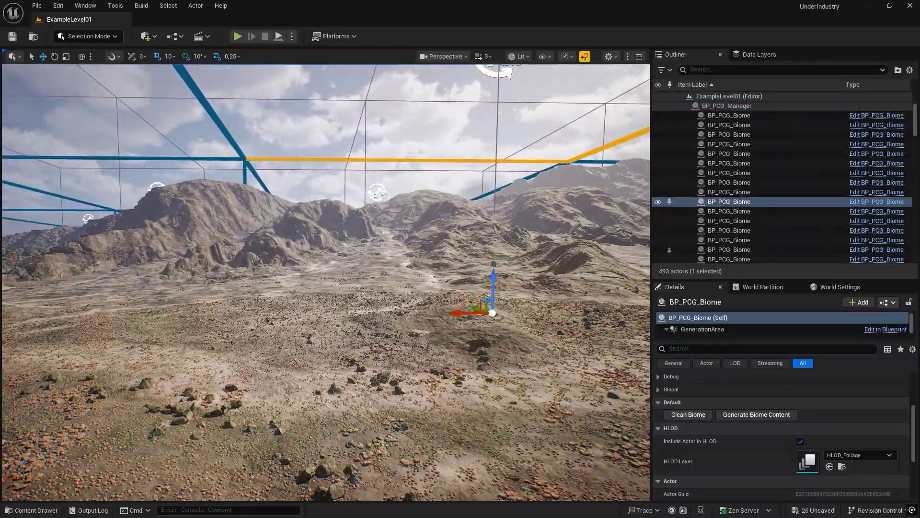
pyautogui.click(747, 416)
pyautogui.moveTo(431, 268)
pyautogui.mouseDown(button='right')
pyautogui.moveTo(422, 269)
pyautogui.moveTo(422, 288)
pyautogui.mouseUp(button='right')
pyautogui.scroll(-2, 422, 288)
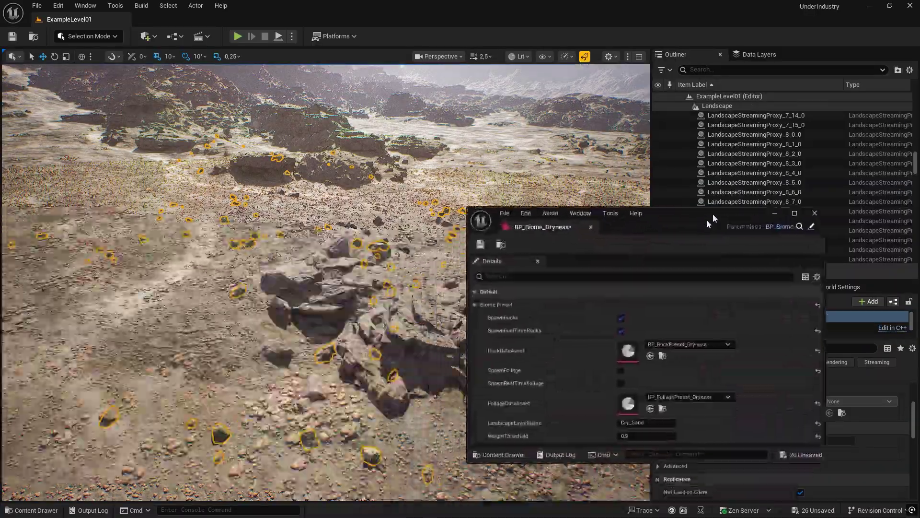
# Enable SpawnRealTimeRocks alongside SpawnRocks in the BP_Biome_Dryness settings.
pyautogui.moveTo(713, 213)
pyautogui.mouseDown()
pyautogui.moveTo(741, 154)
pyautogui.moveTo(748, 1)
pyautogui.mouseUp()
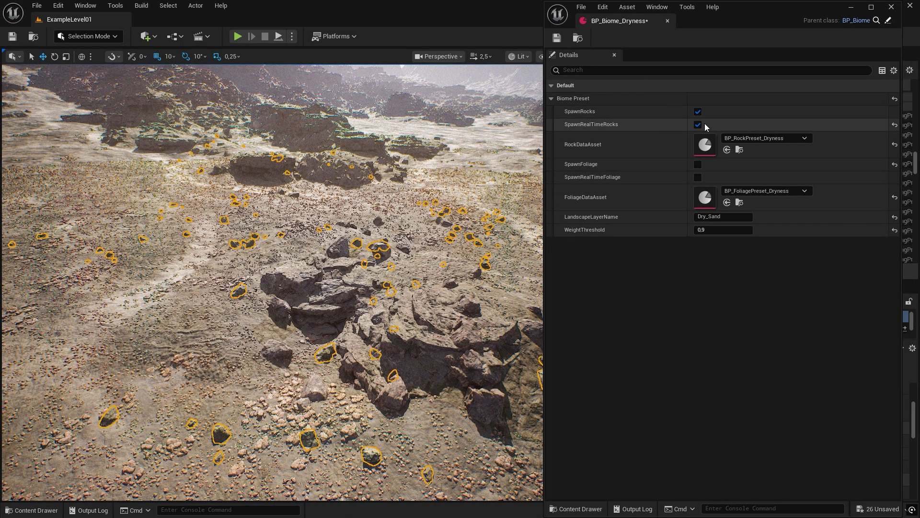
pyautogui.moveTo(733, 3); pyautogui.dragTo(739, 85)
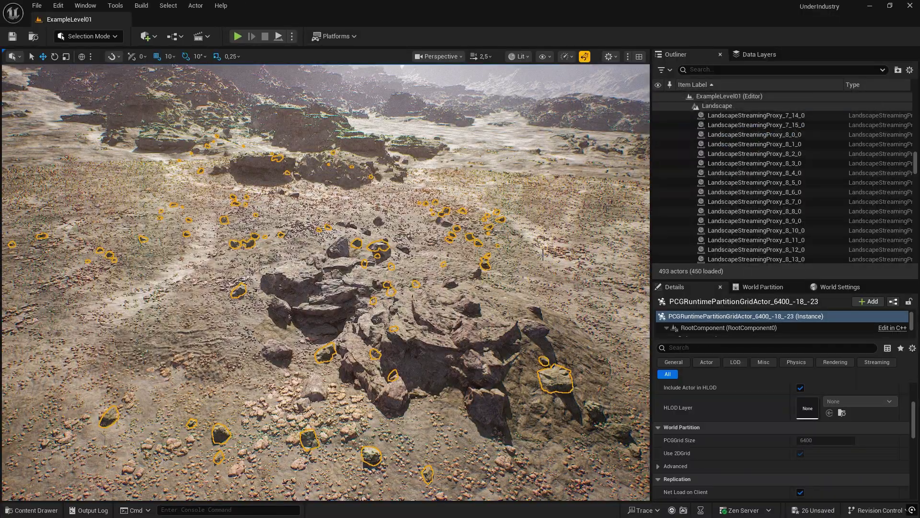
pyautogui.moveTo(326, 283); pyautogui.dragTo(326, 282, button='right')
pyautogui.scroll(-2, 326, 283)
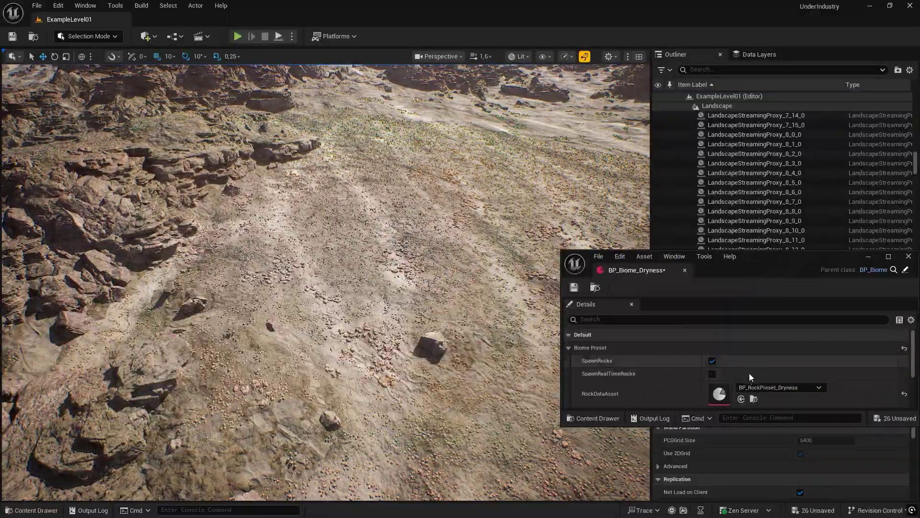
pyautogui.click(713, 374)
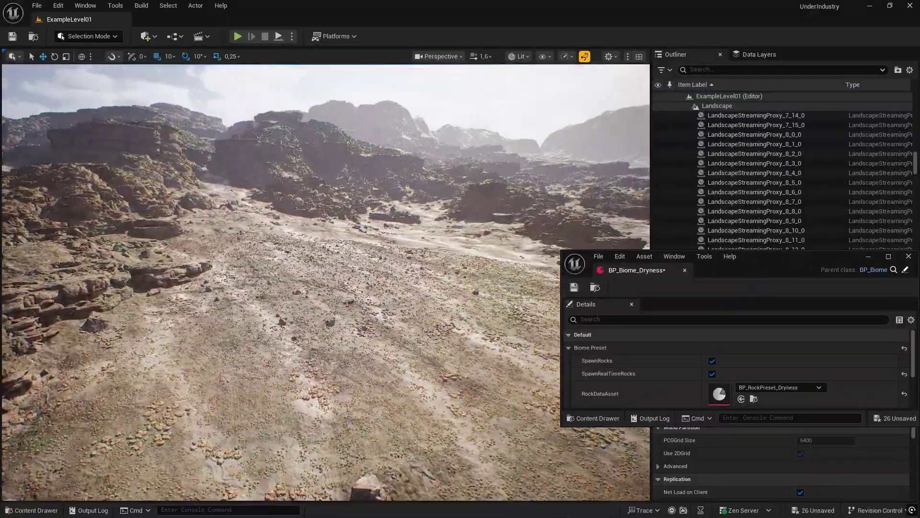